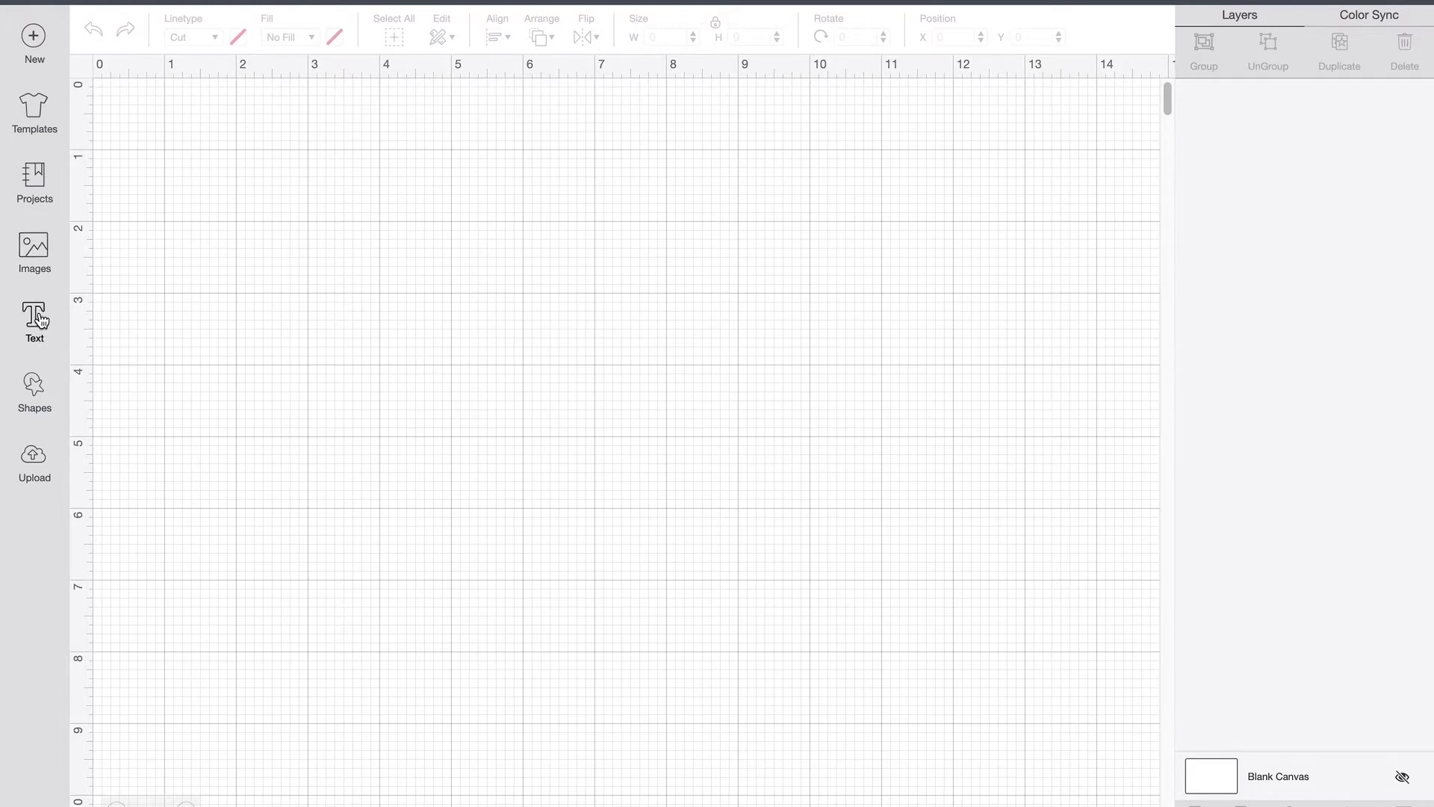
- Add a new text box to the canvas and bring up the font list
click(41, 320)
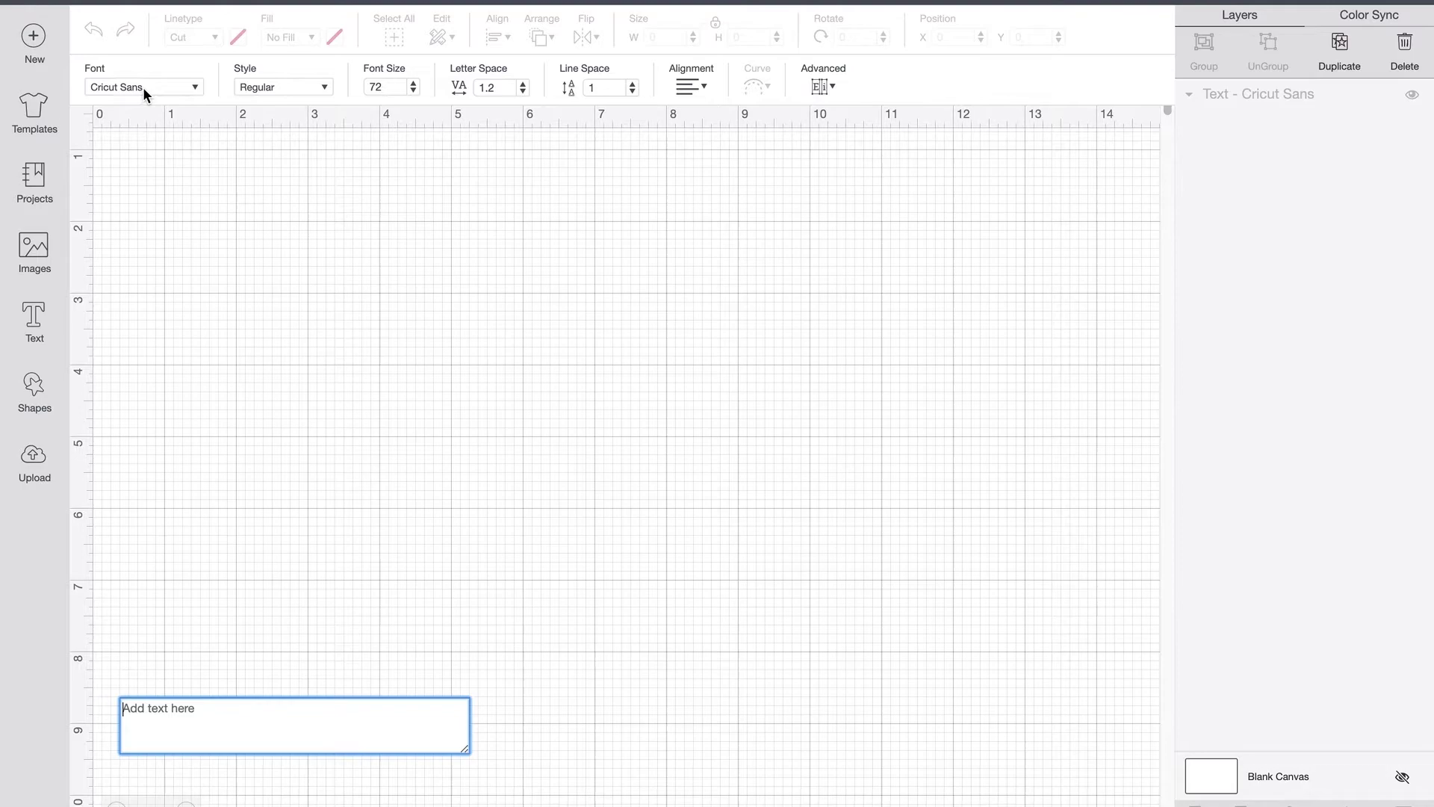
click(199, 87)
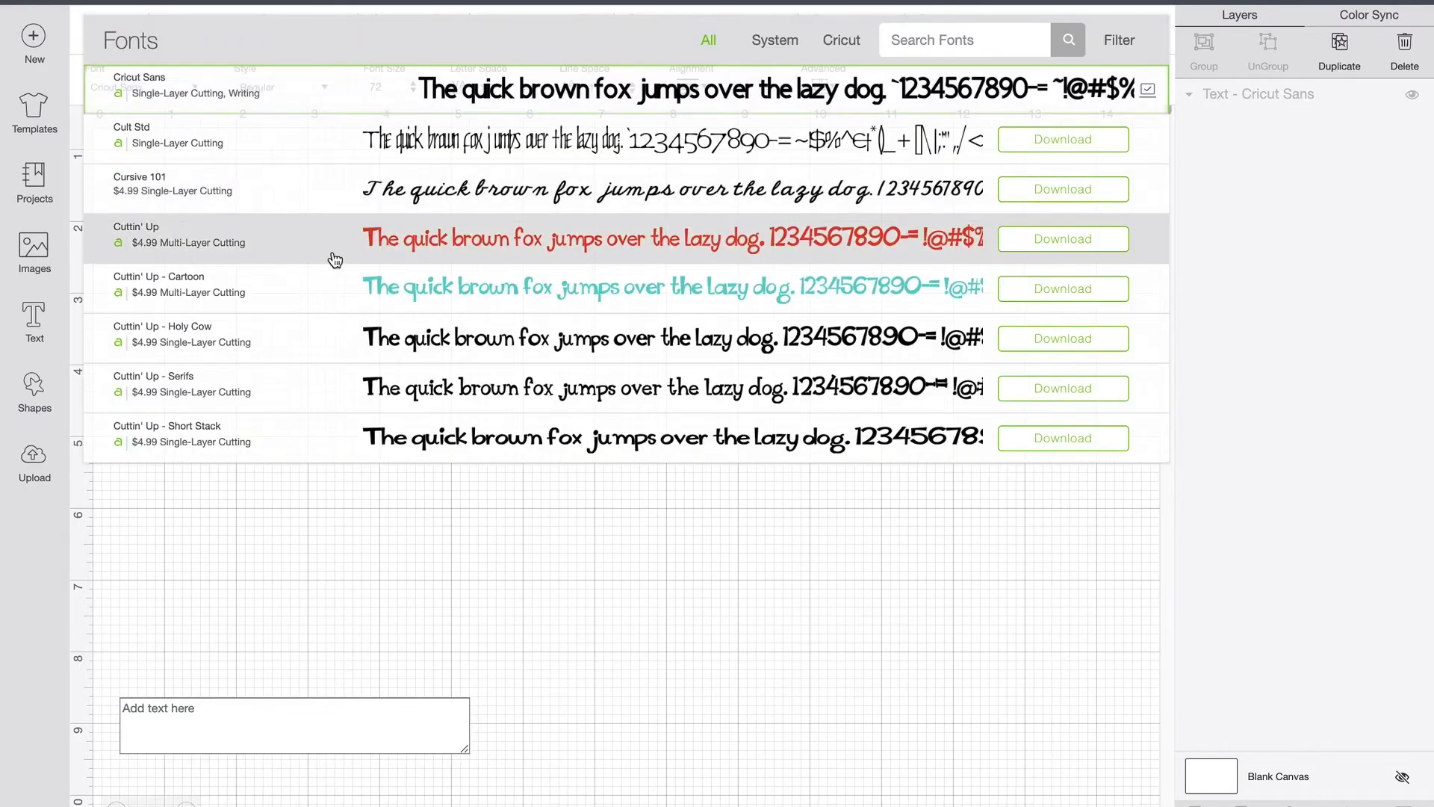
scroll(332, 254, down, 5)
scroll(335, 260, up, 5)
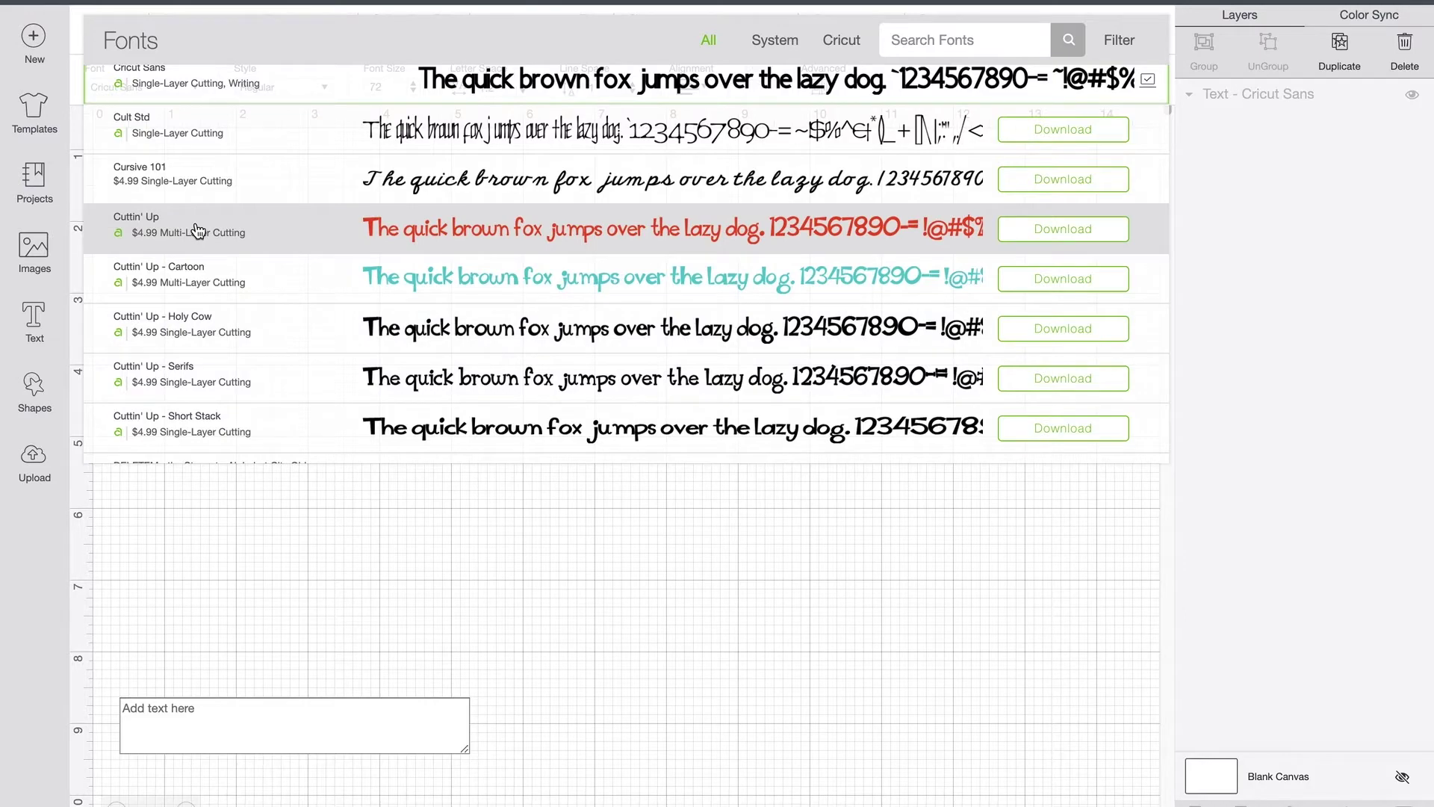
- Browse through the System fonts, then switch to the Cricut font collection
click(775, 41)
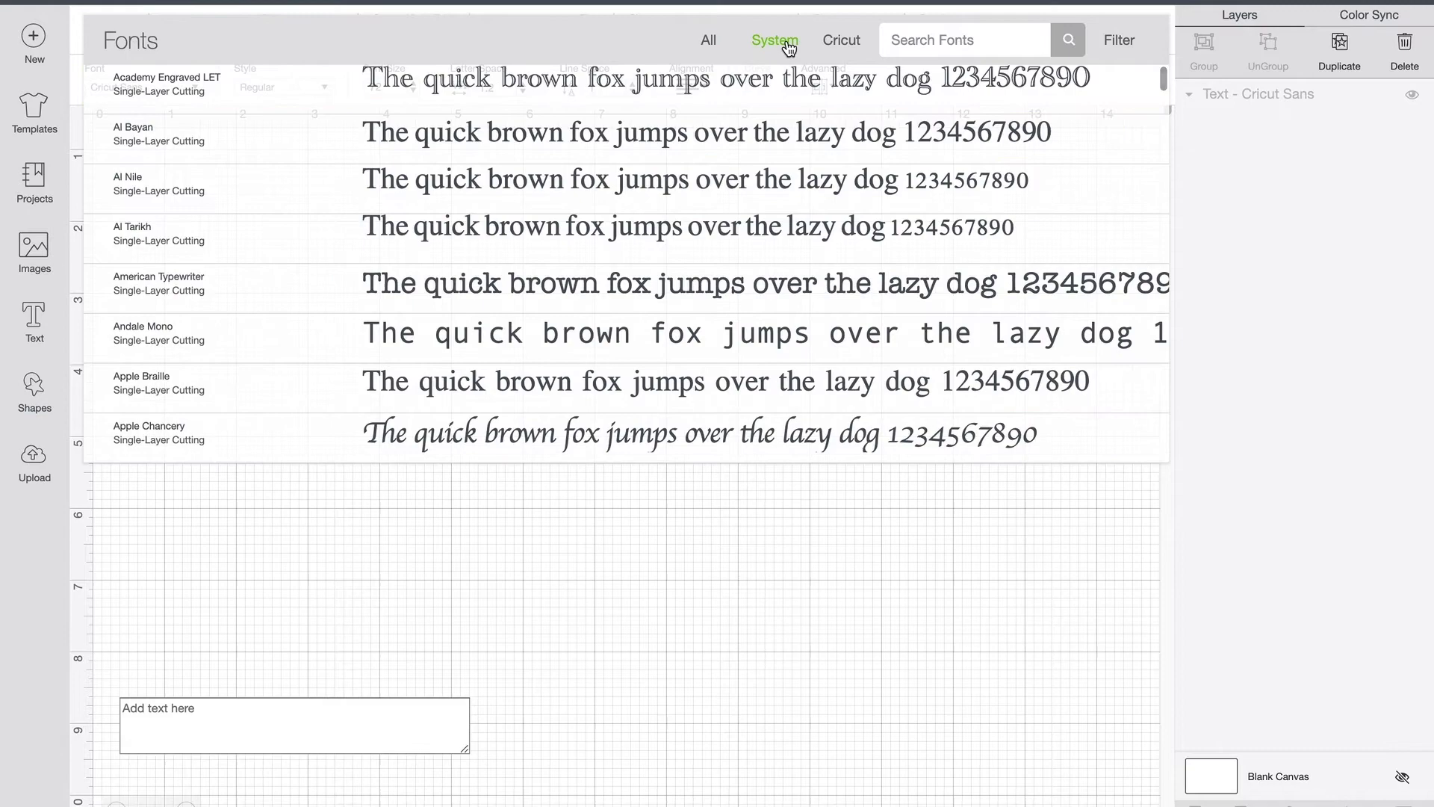
scroll(646, 214, down, 5)
scroll(649, 213, down, 10)
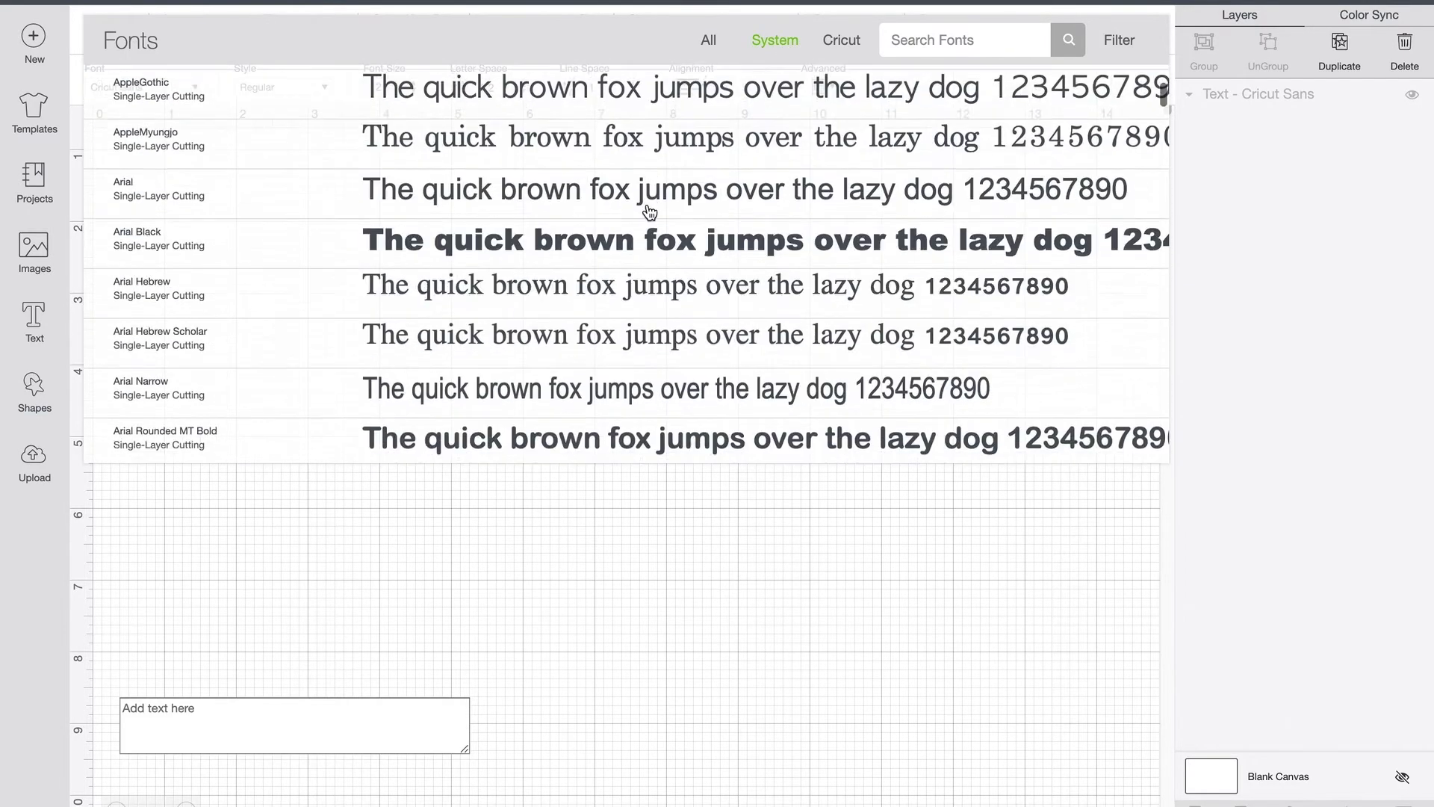
scroll(649, 213, down, 10)
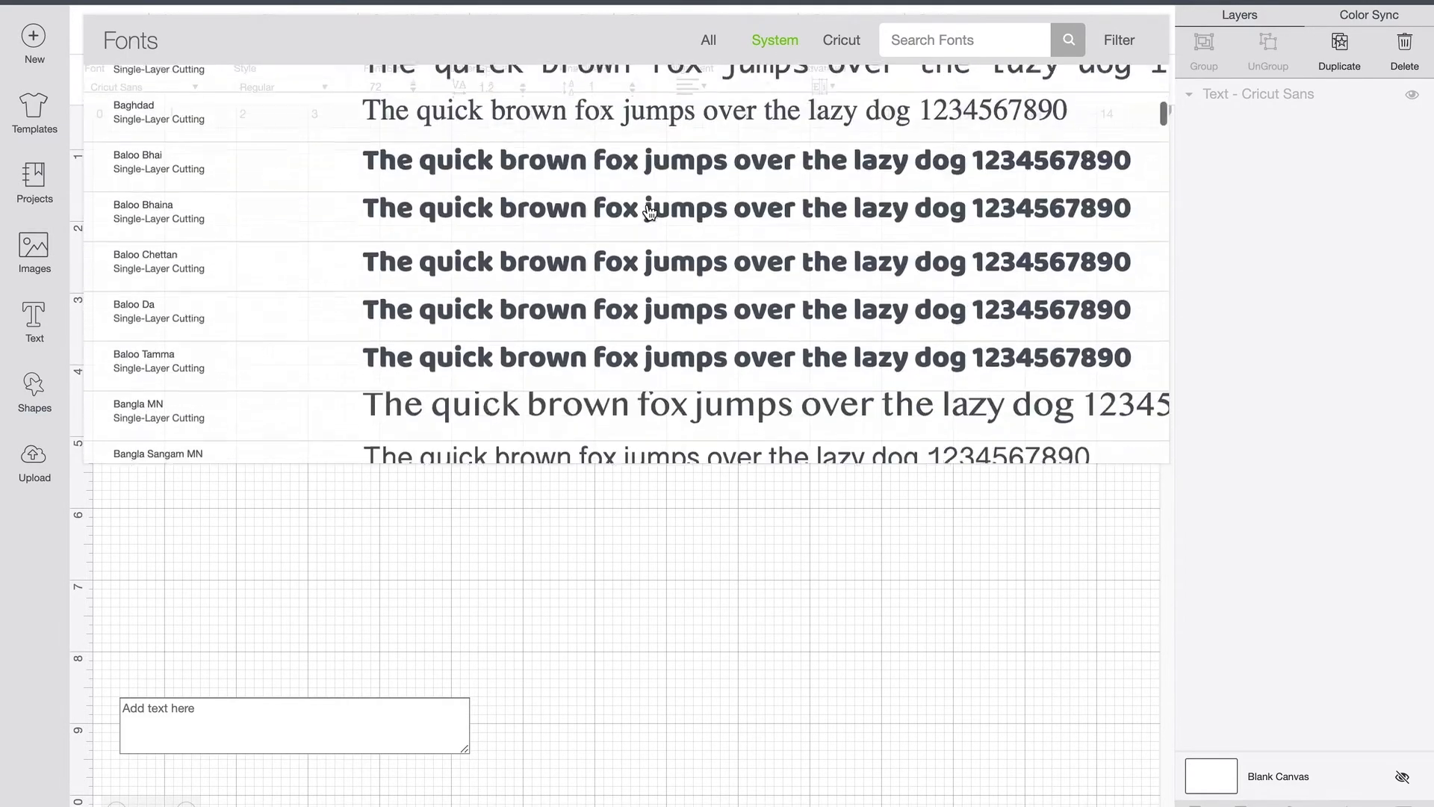
scroll(649, 213, down, 6)
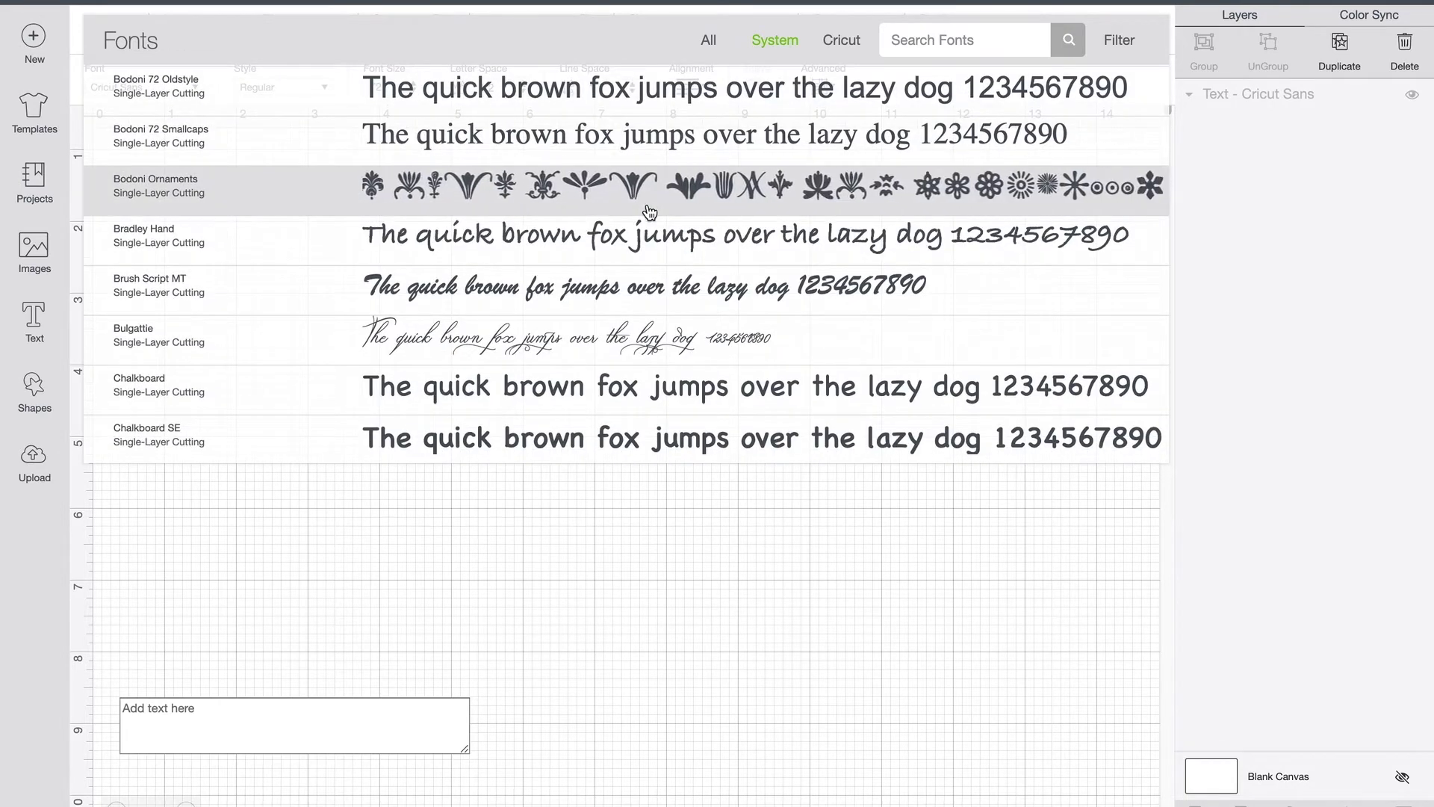
scroll(649, 213, down, 3)
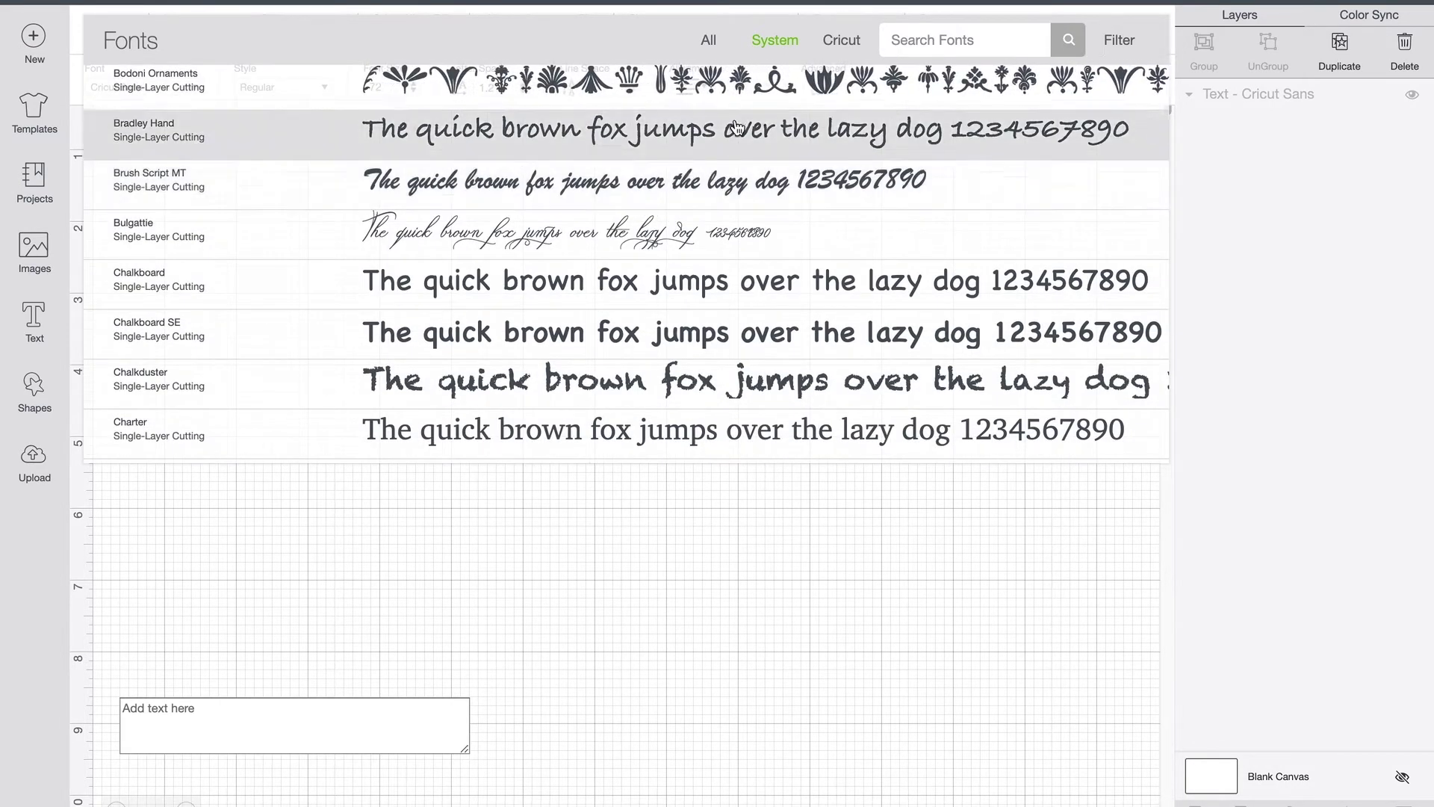
click(853, 44)
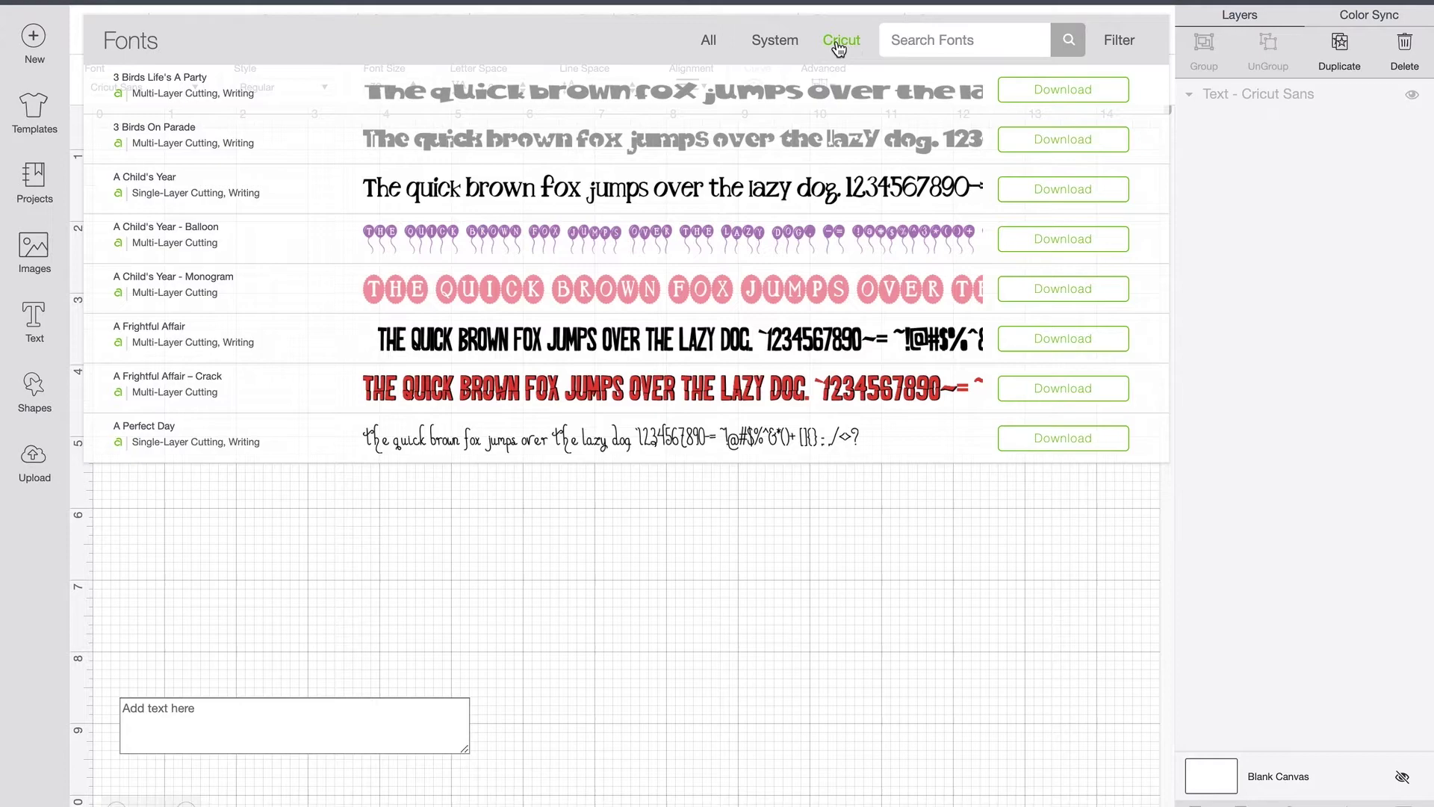
- Filter the Cricut font list to My Fonts and scroll through the owned fonts
scroll(739, 255, down, 5)
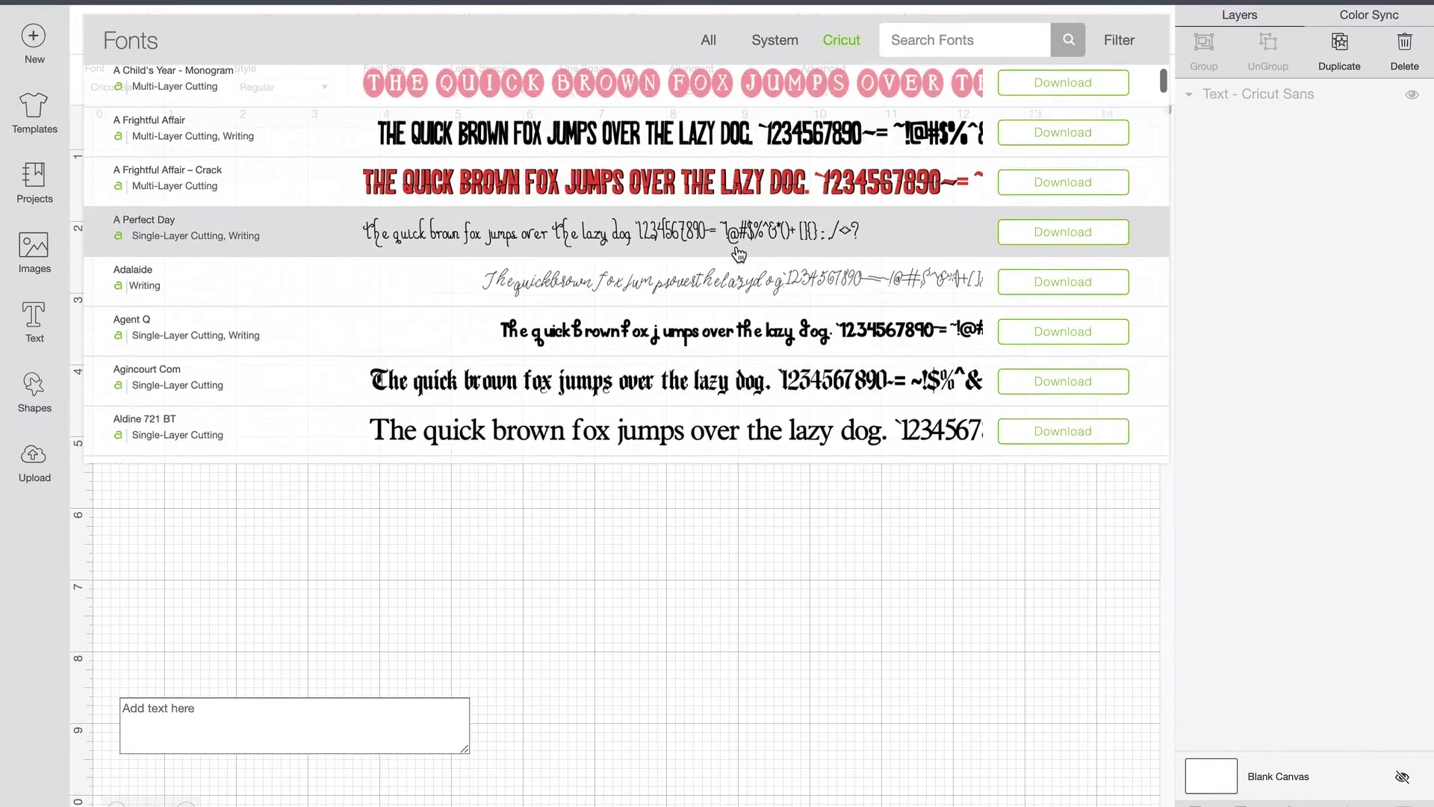
scroll(739, 256, up, 3)
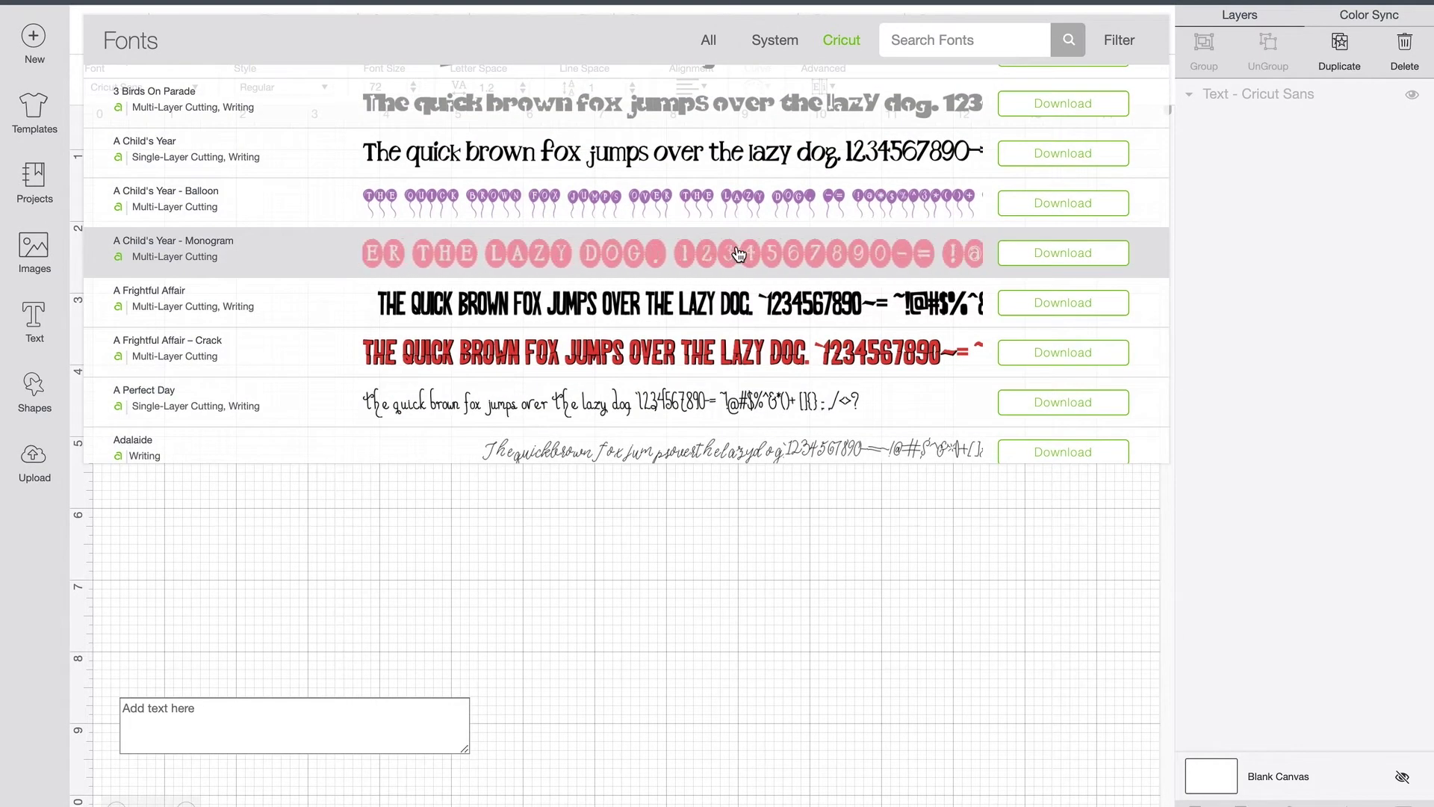
click(1118, 42)
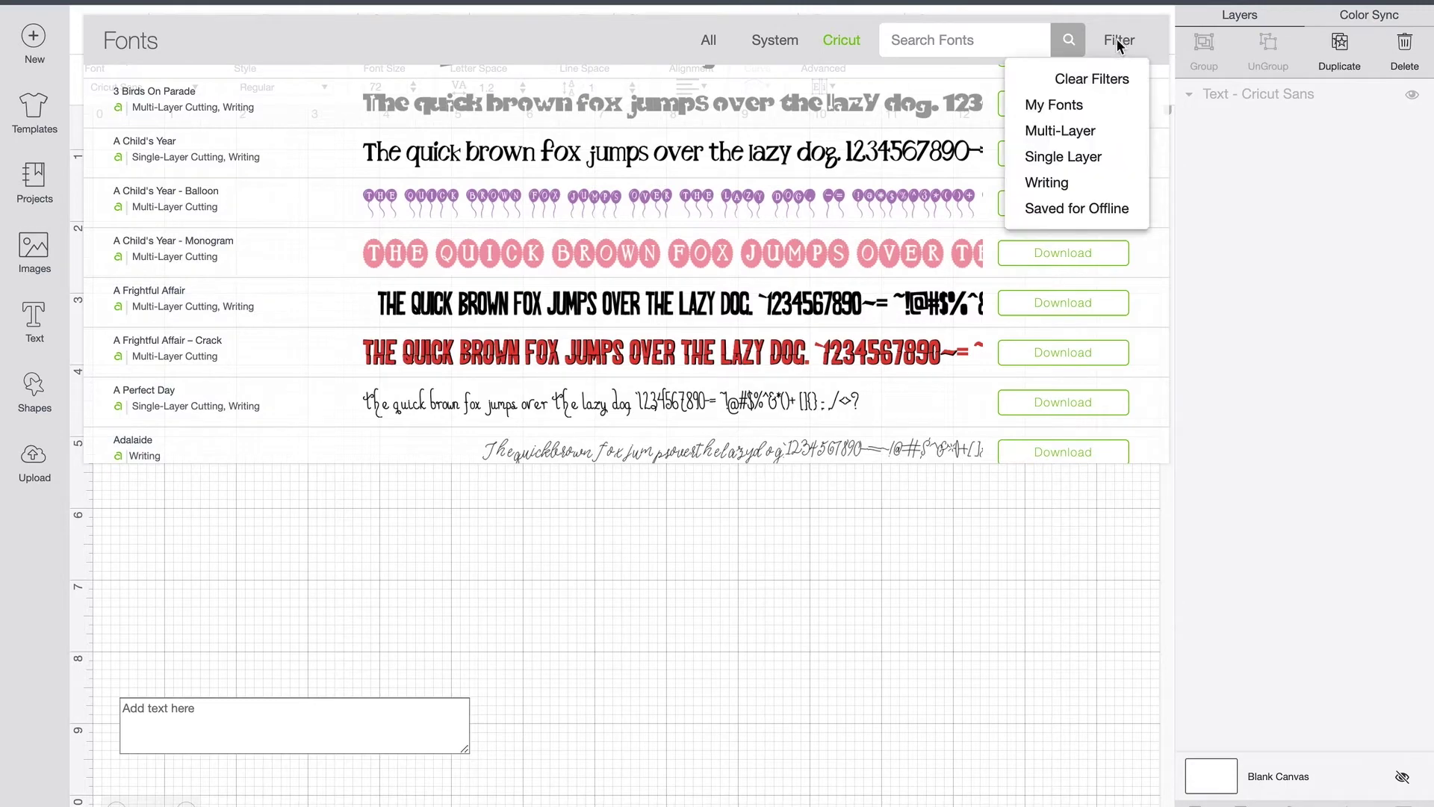
click(1068, 106)
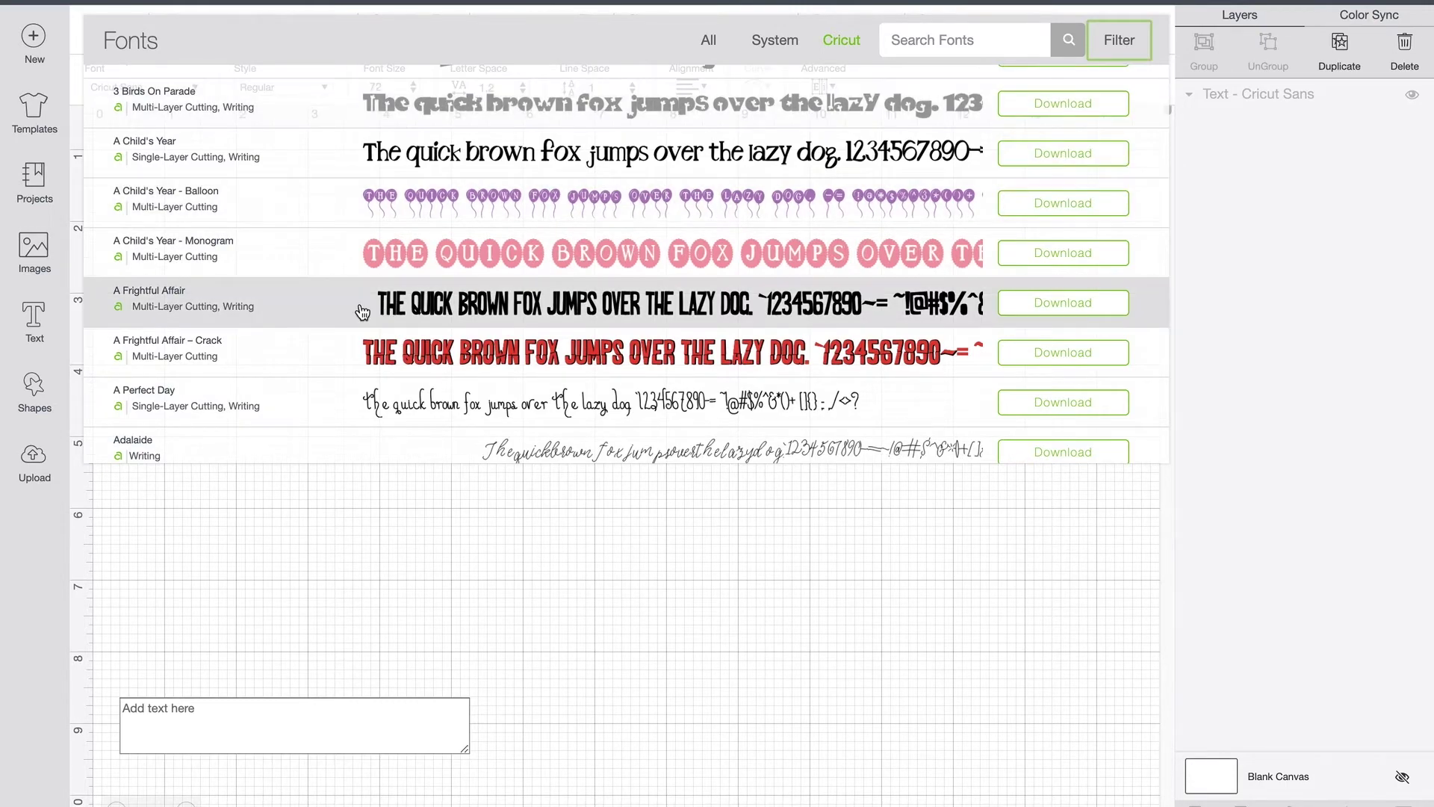
scroll(362, 312, down, 10)
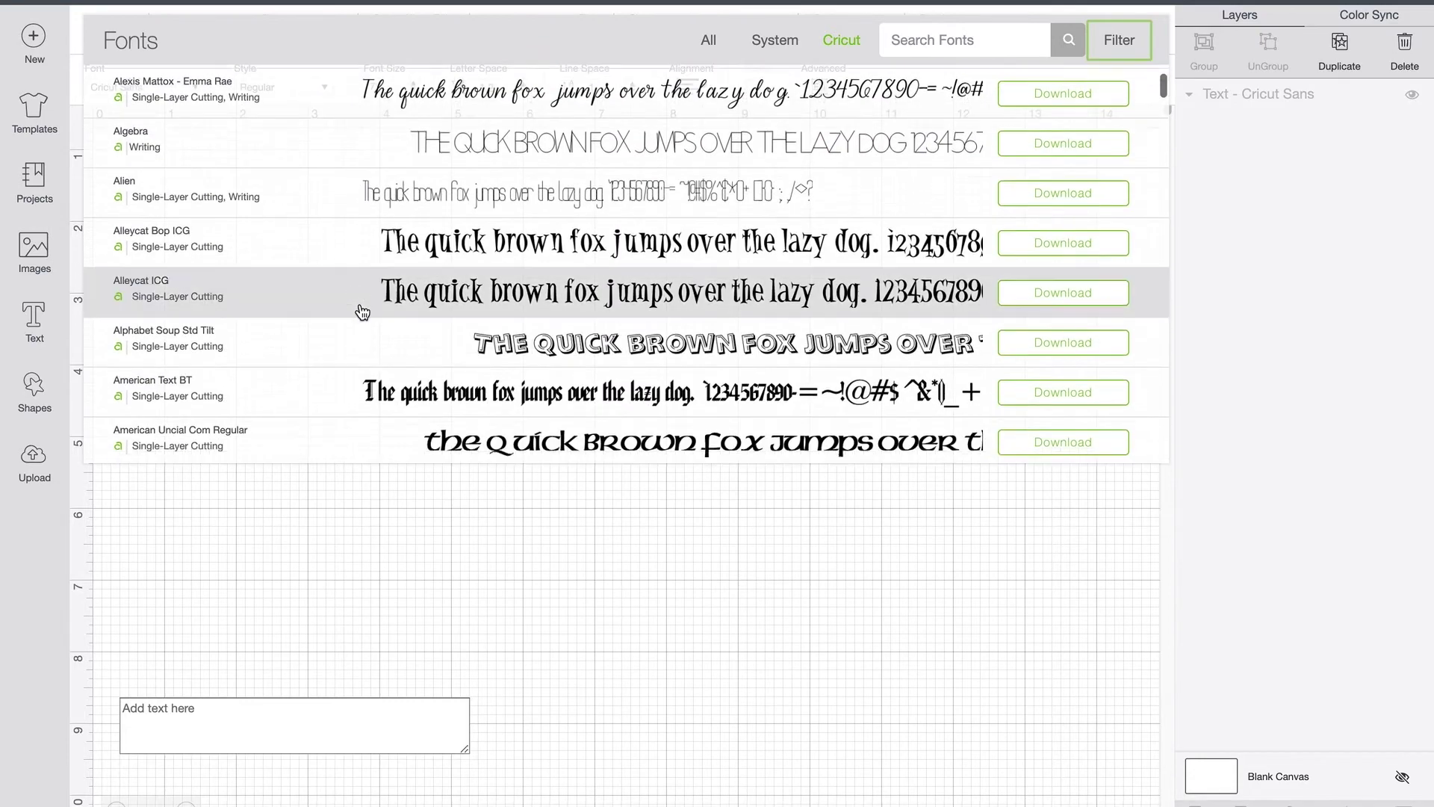
scroll(362, 313, down, 10)
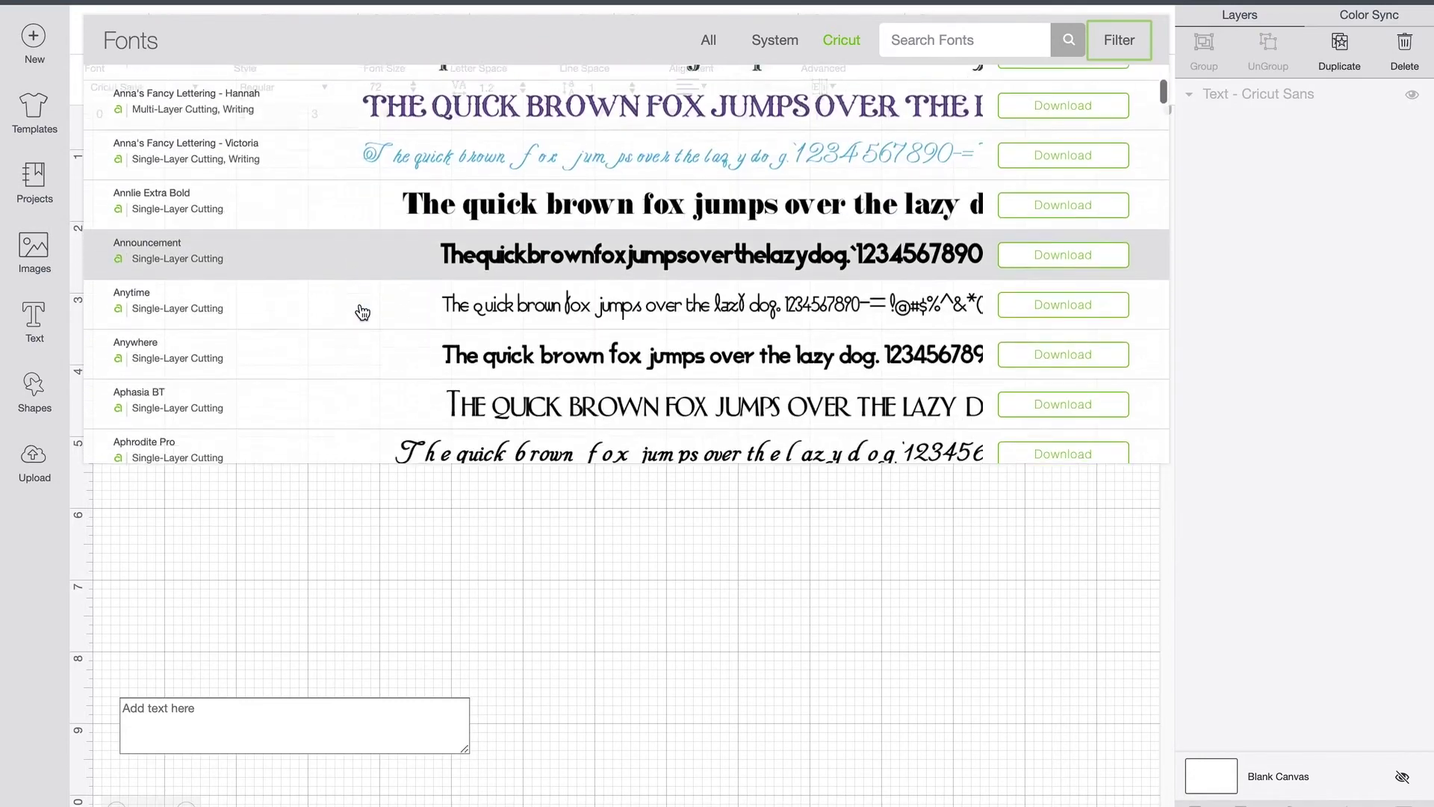
scroll(362, 312, down, 3)
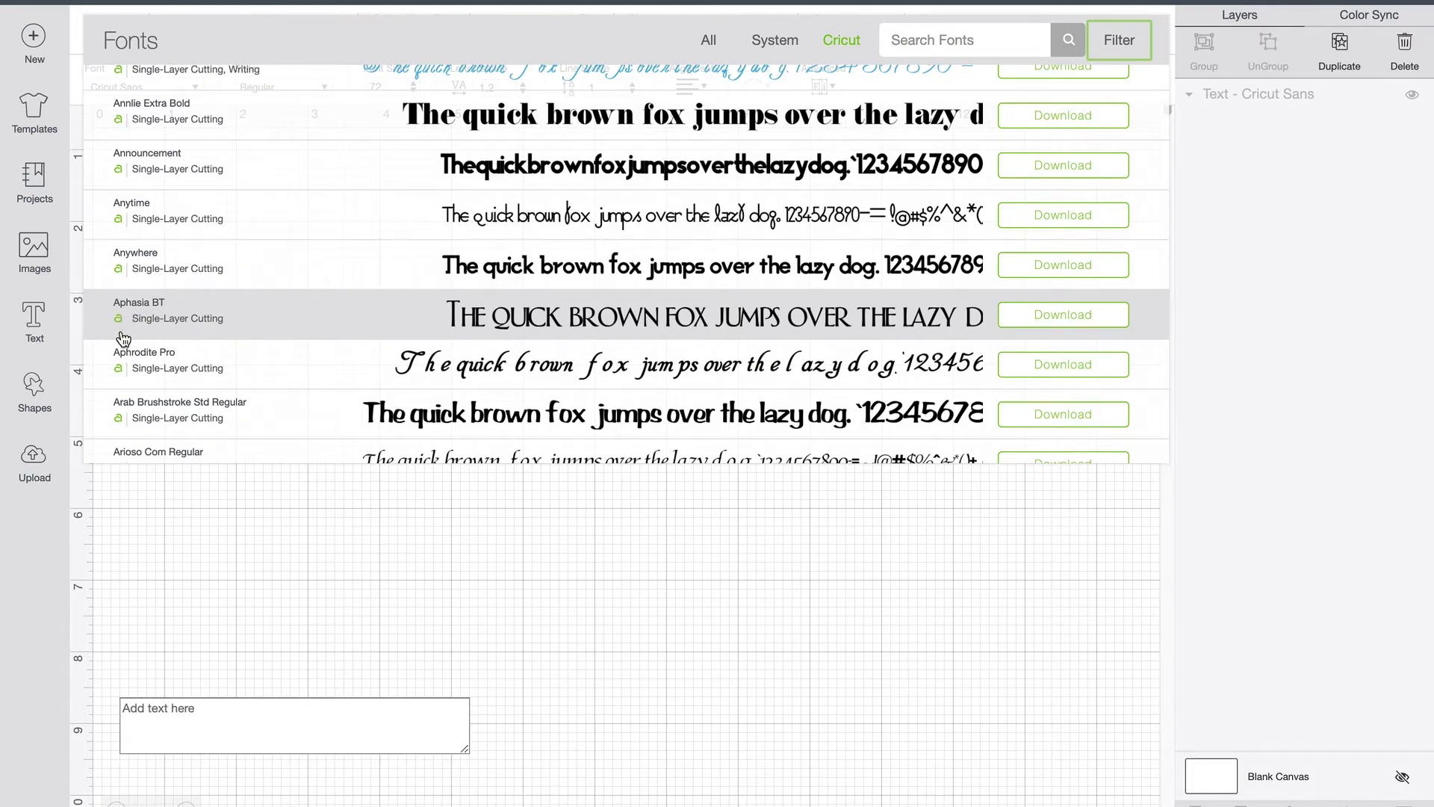
scroll(517, 386, down, 20)
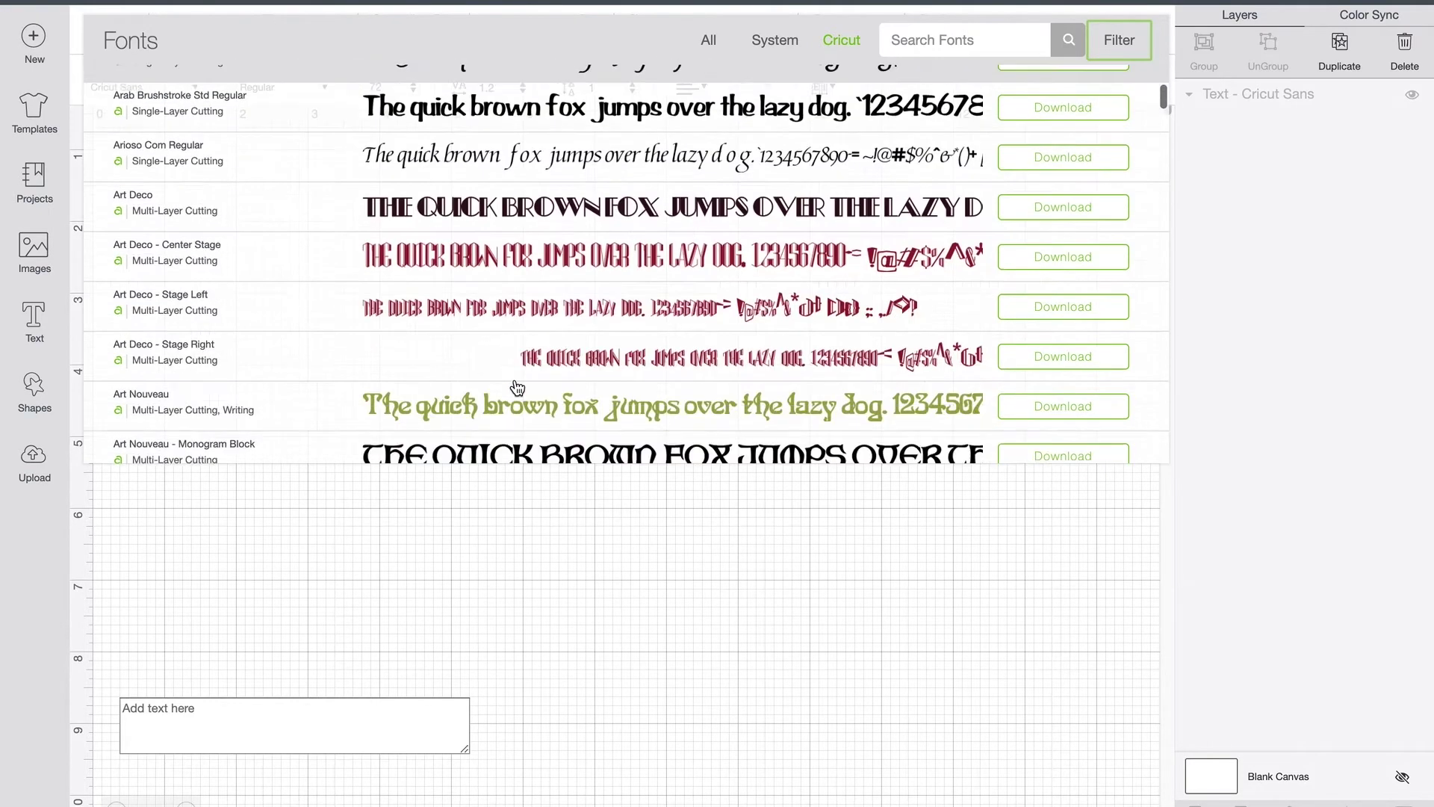
scroll(517, 387, up, 5)
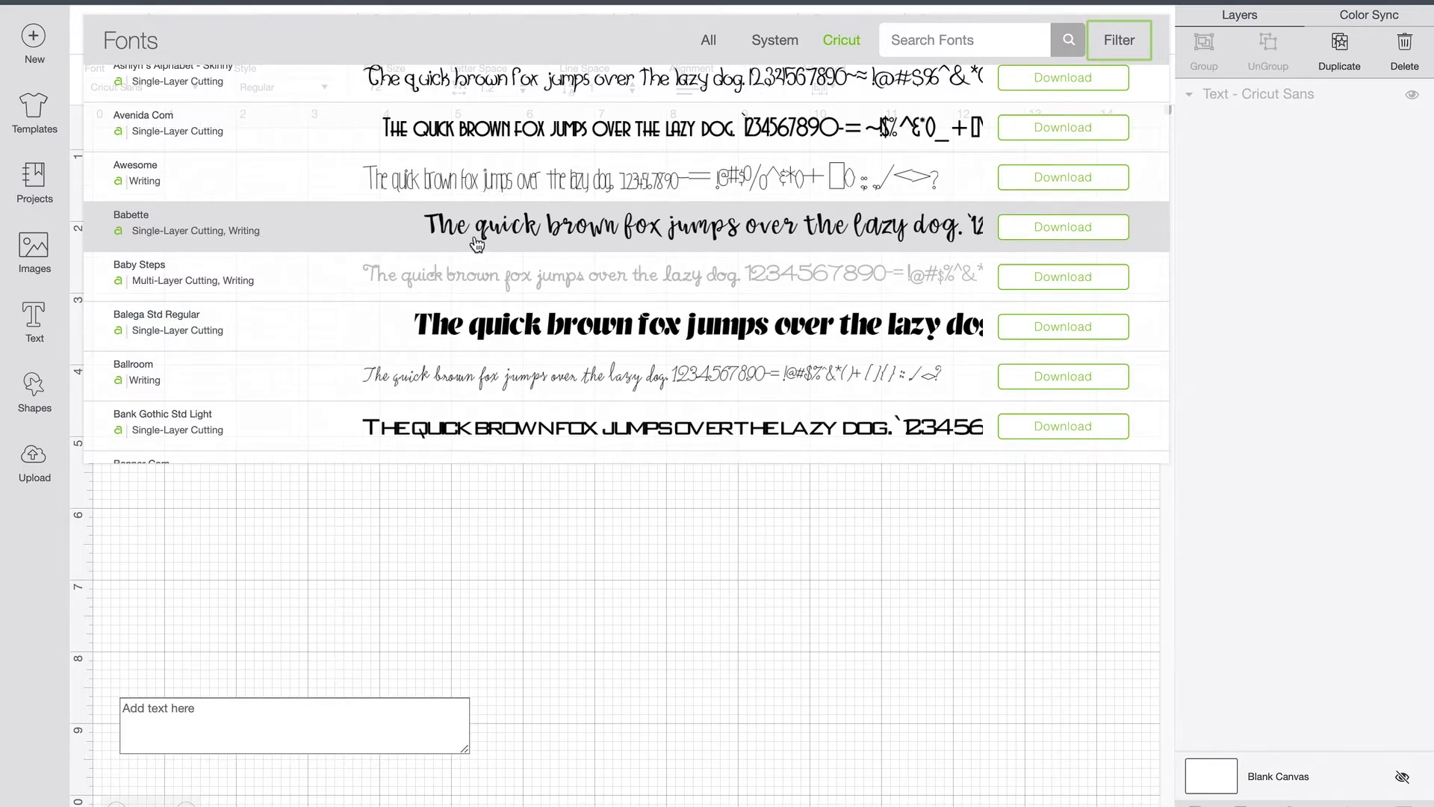
- Set the font to Babette and enter the text 'Merry Christmas'
click(613, 227)
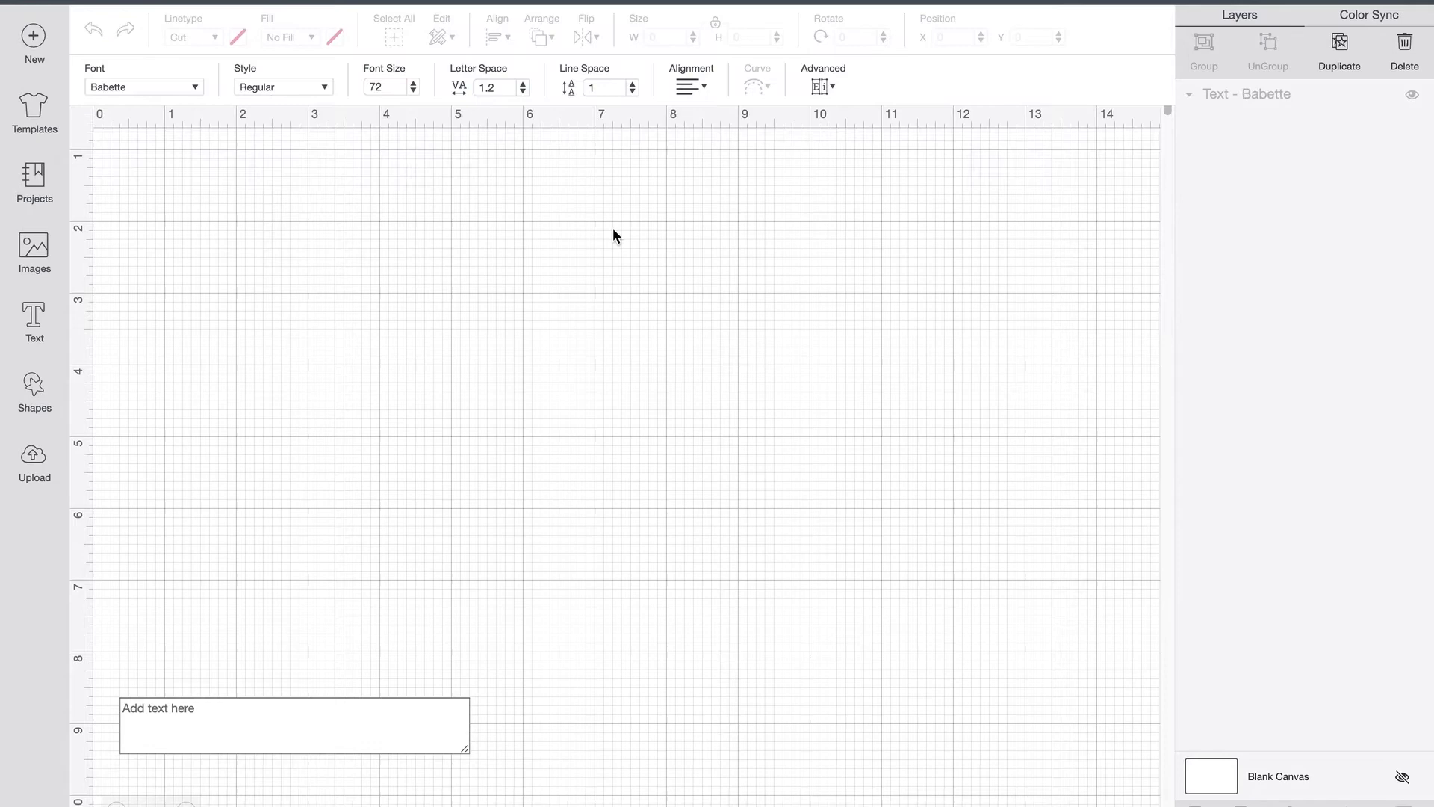
click(205, 716)
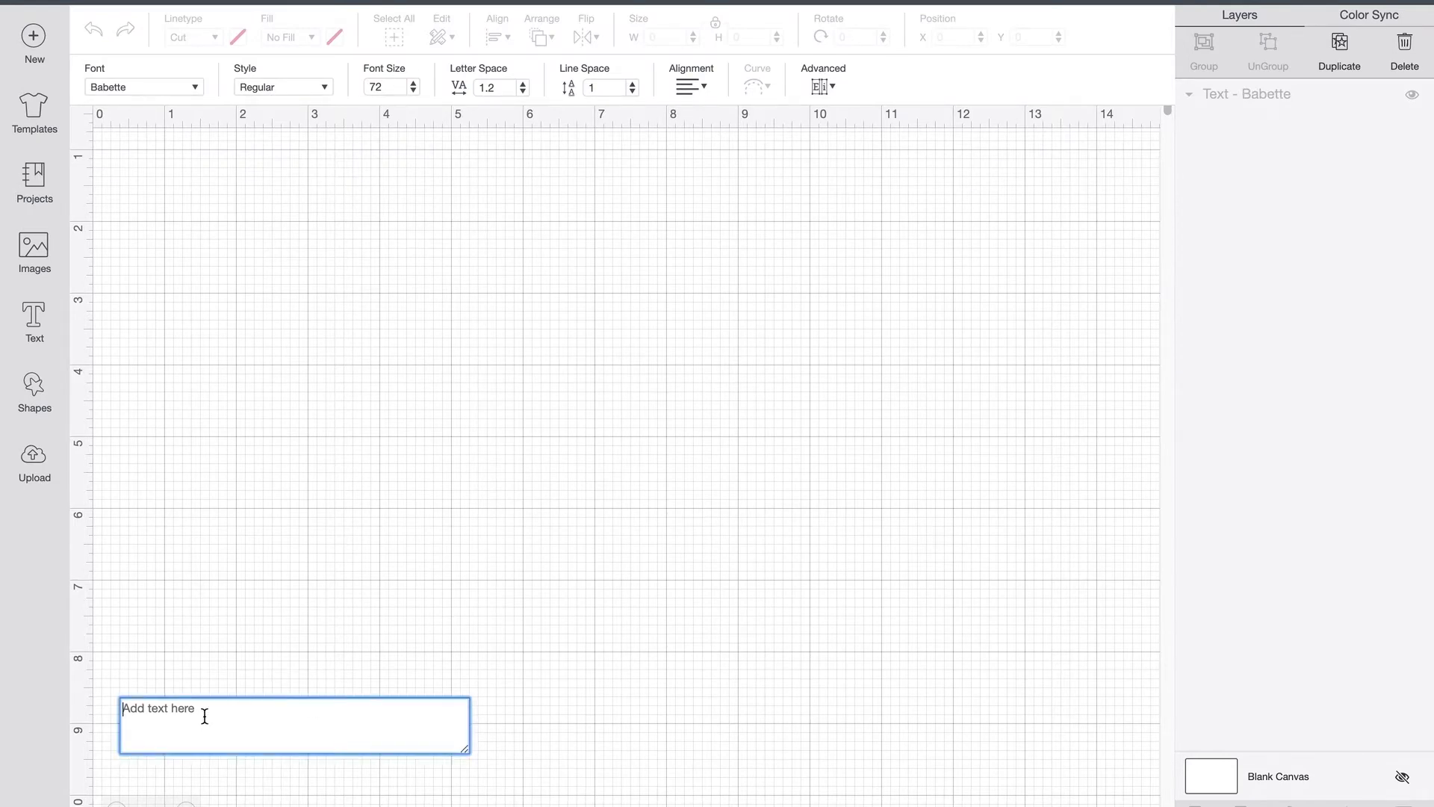
text(Merry Ch)
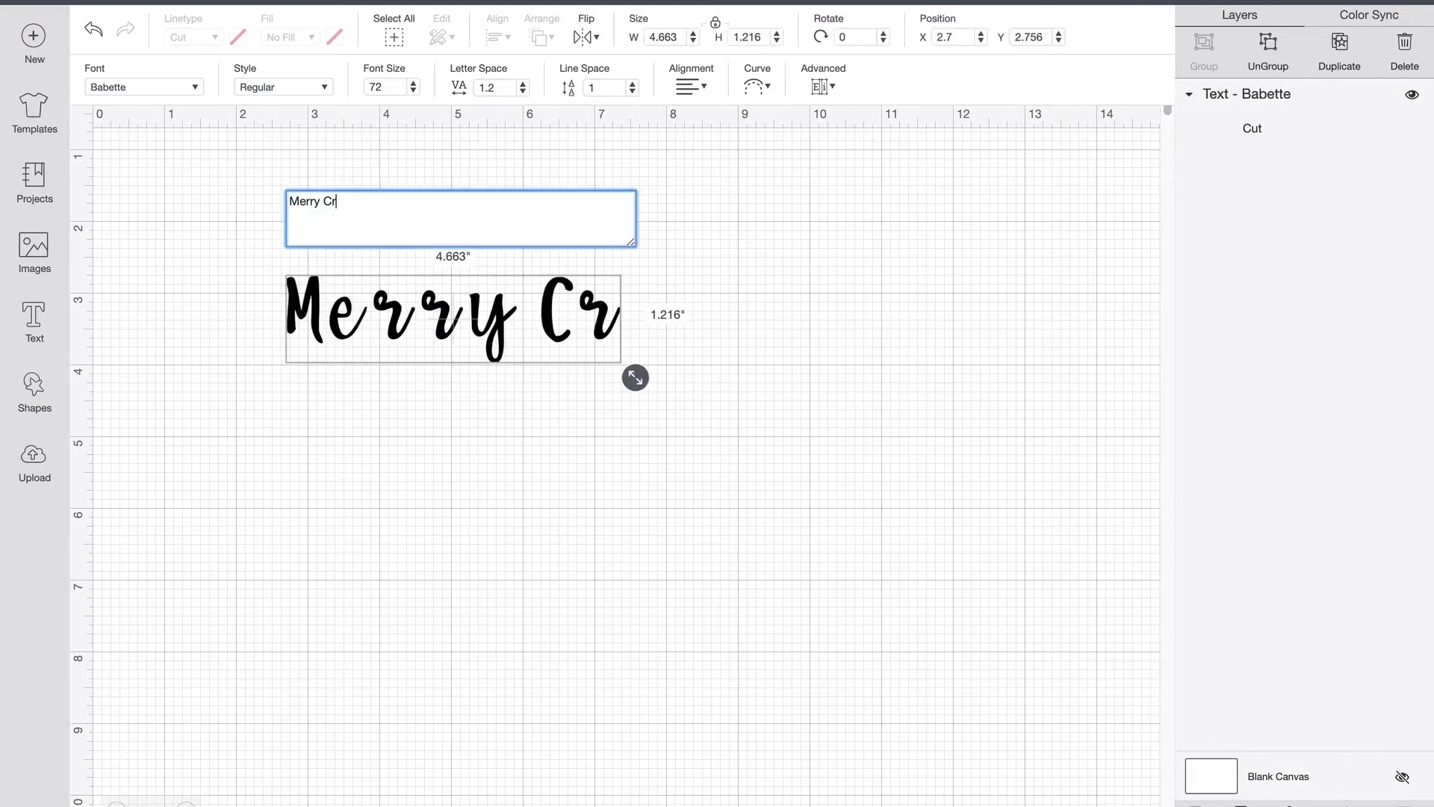
text(ristmas)
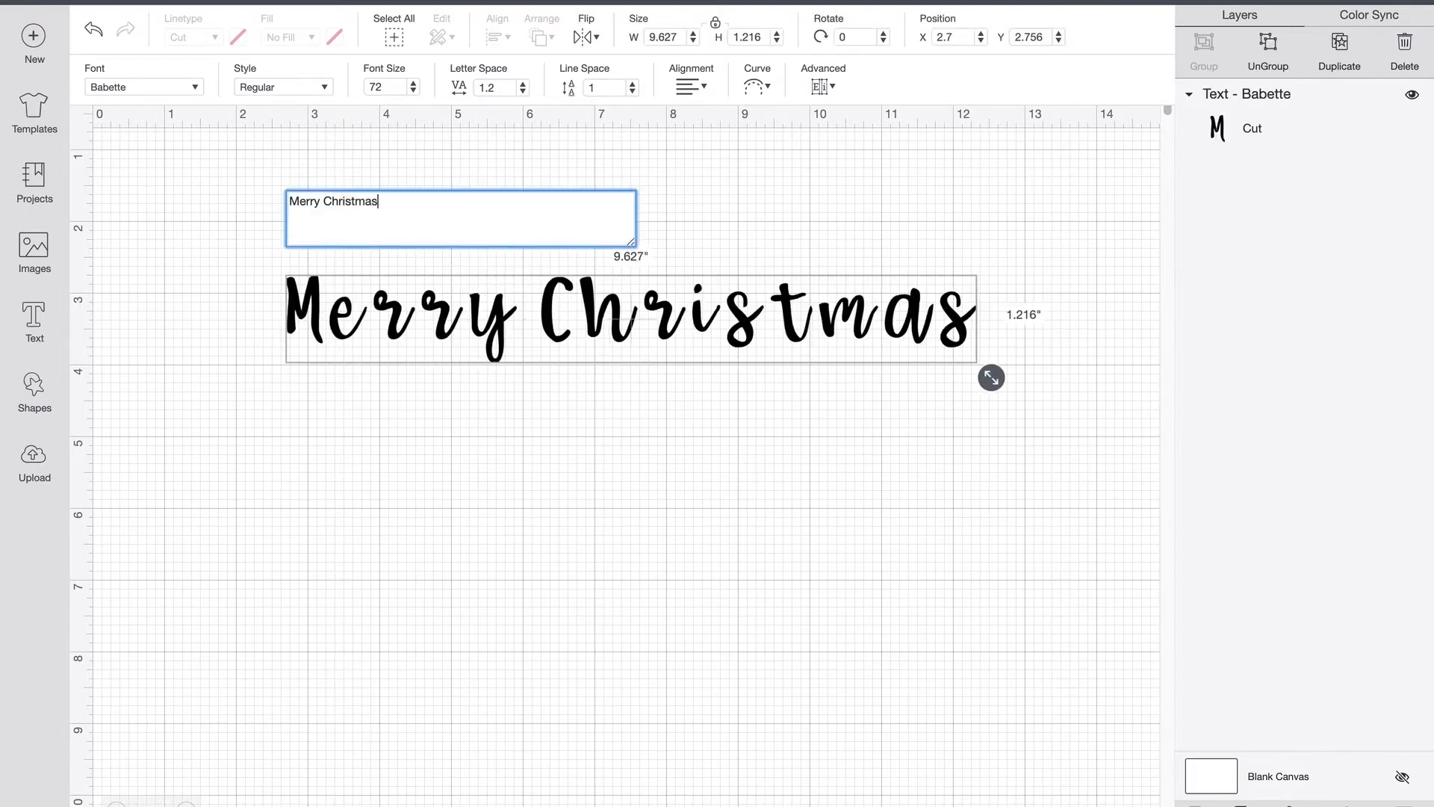
click(707, 554)
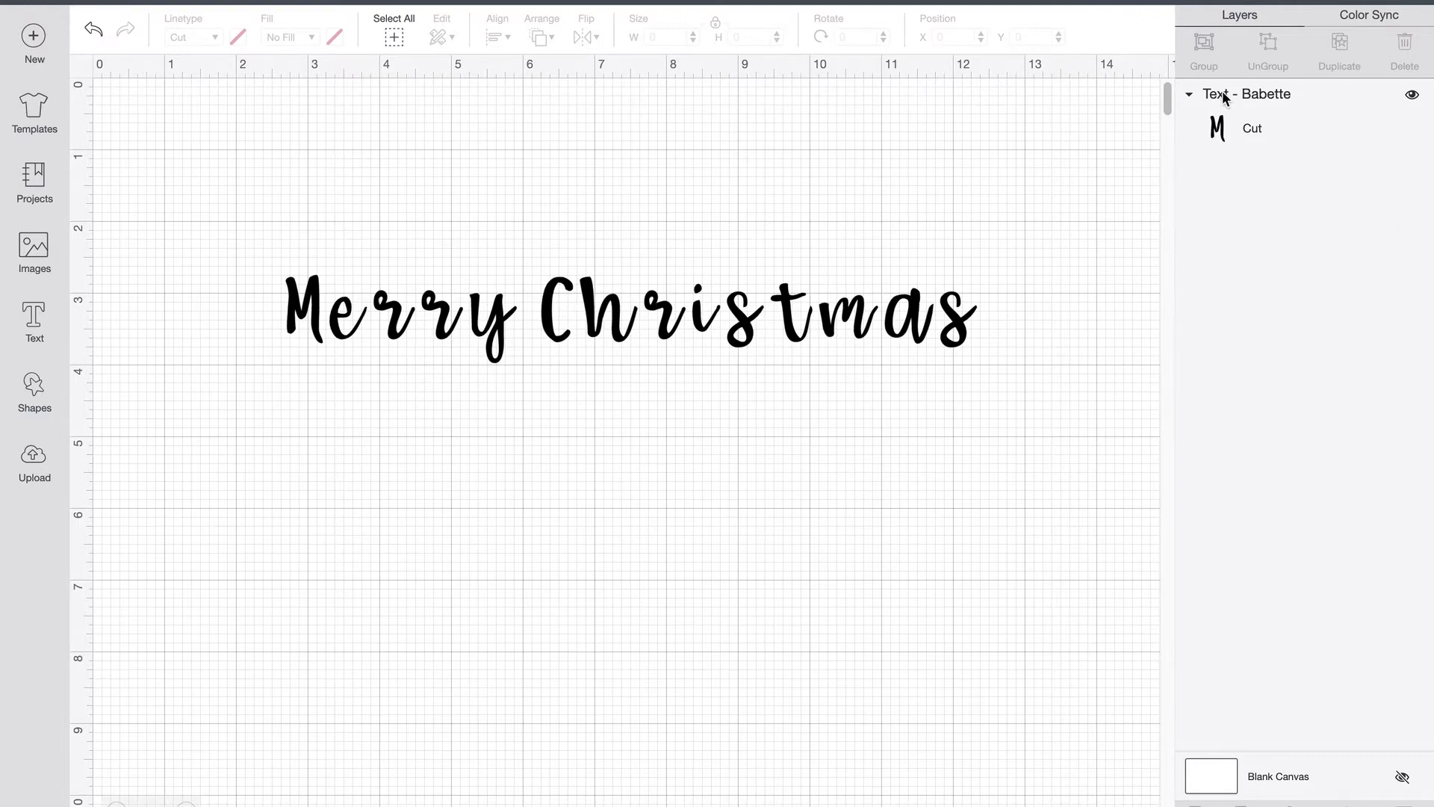
- Reopen the Merry Christmas text, then deselect and reselect it for spacing changes
double_click(429, 317)
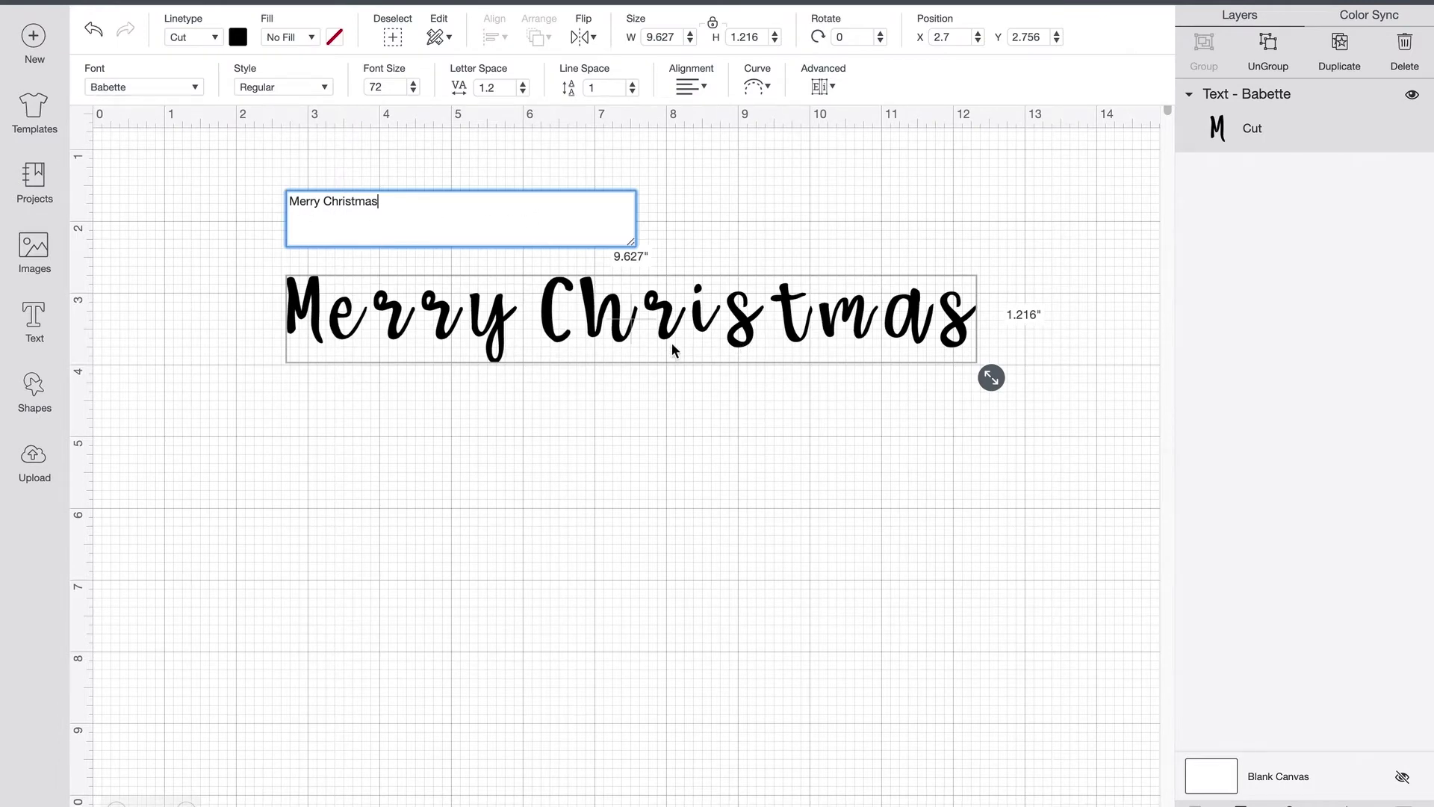
click(598, 402)
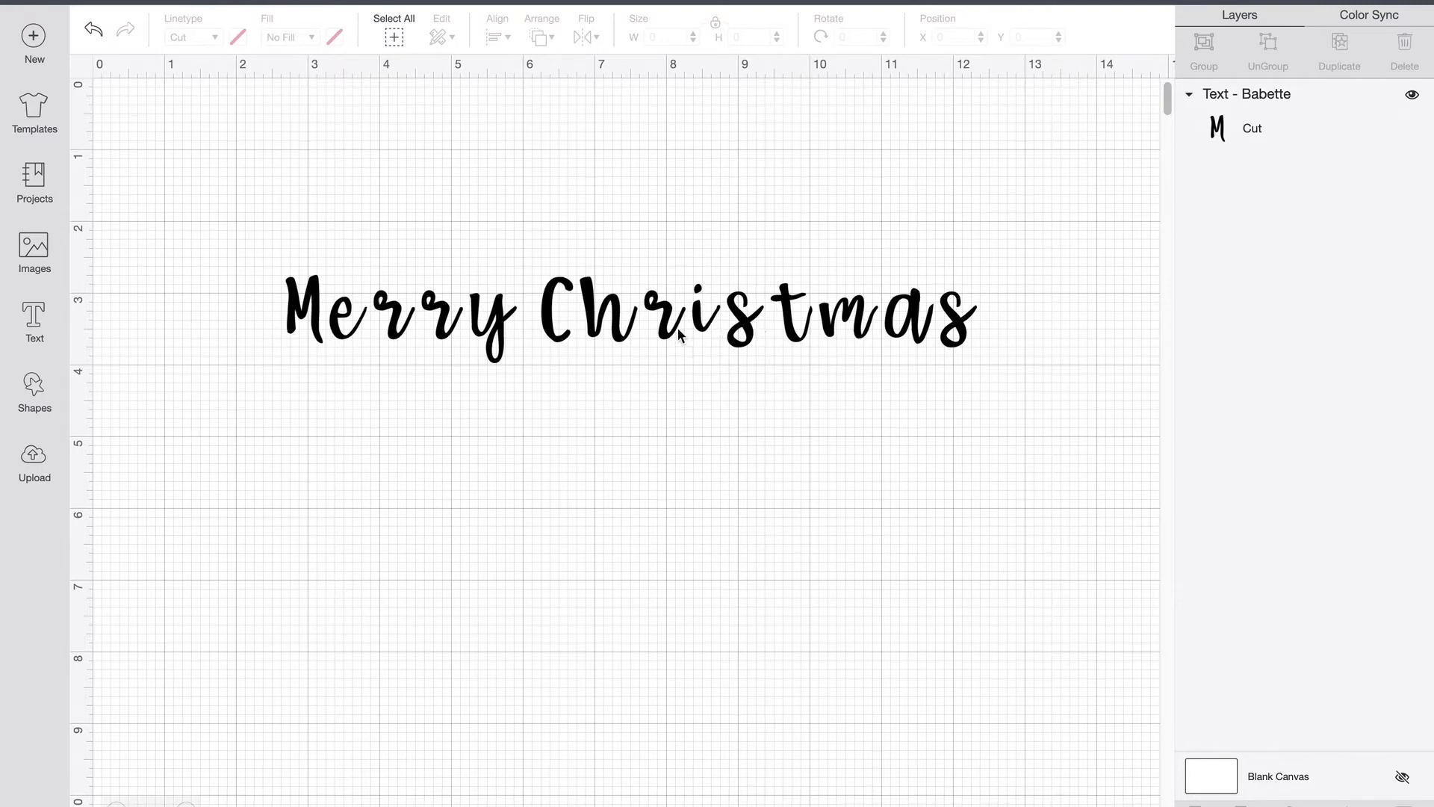
click(646, 323)
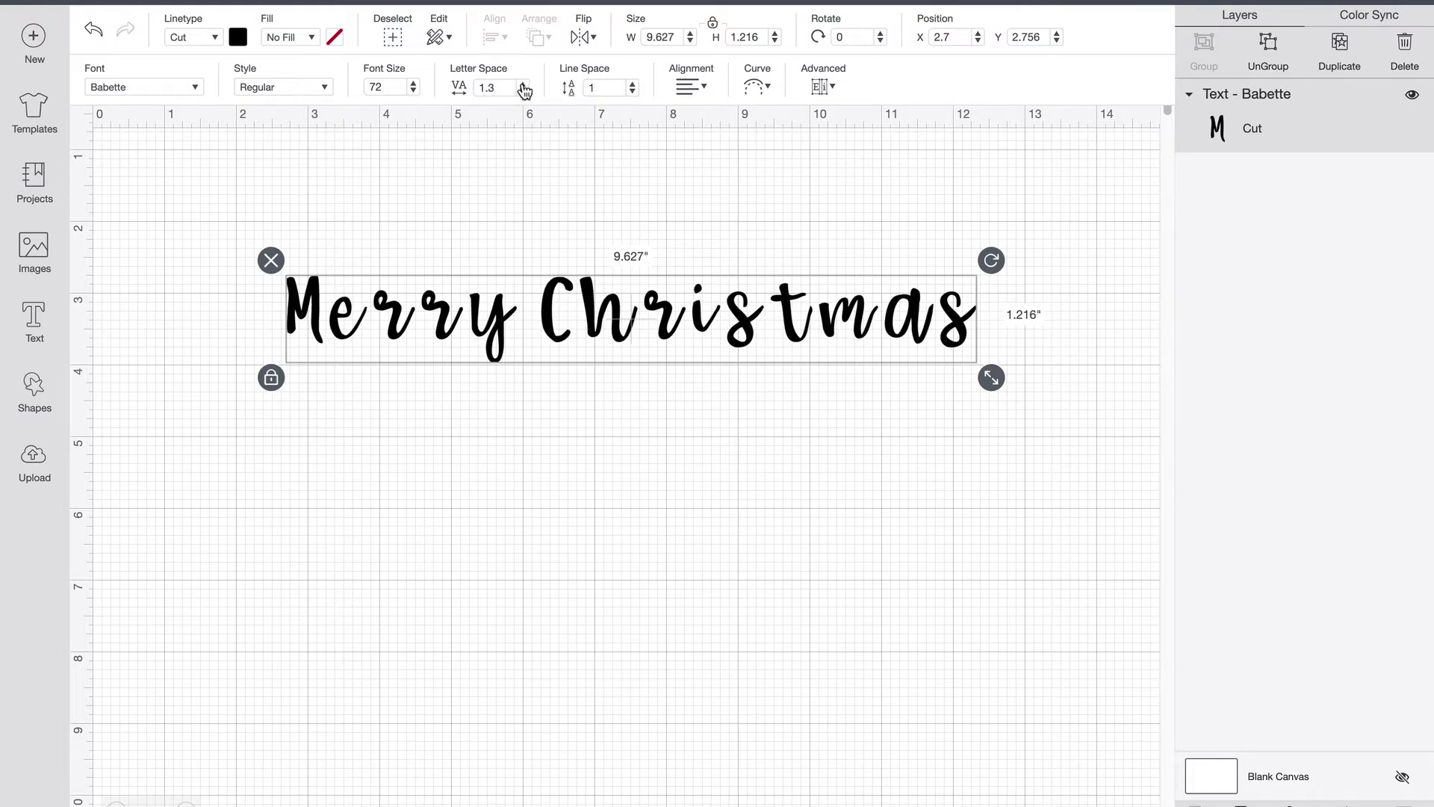
- Raise the letter spacing briefly, then step it down toward 0.4
click(523, 84)
click(523, 84)
click(523, 85)
click(523, 84)
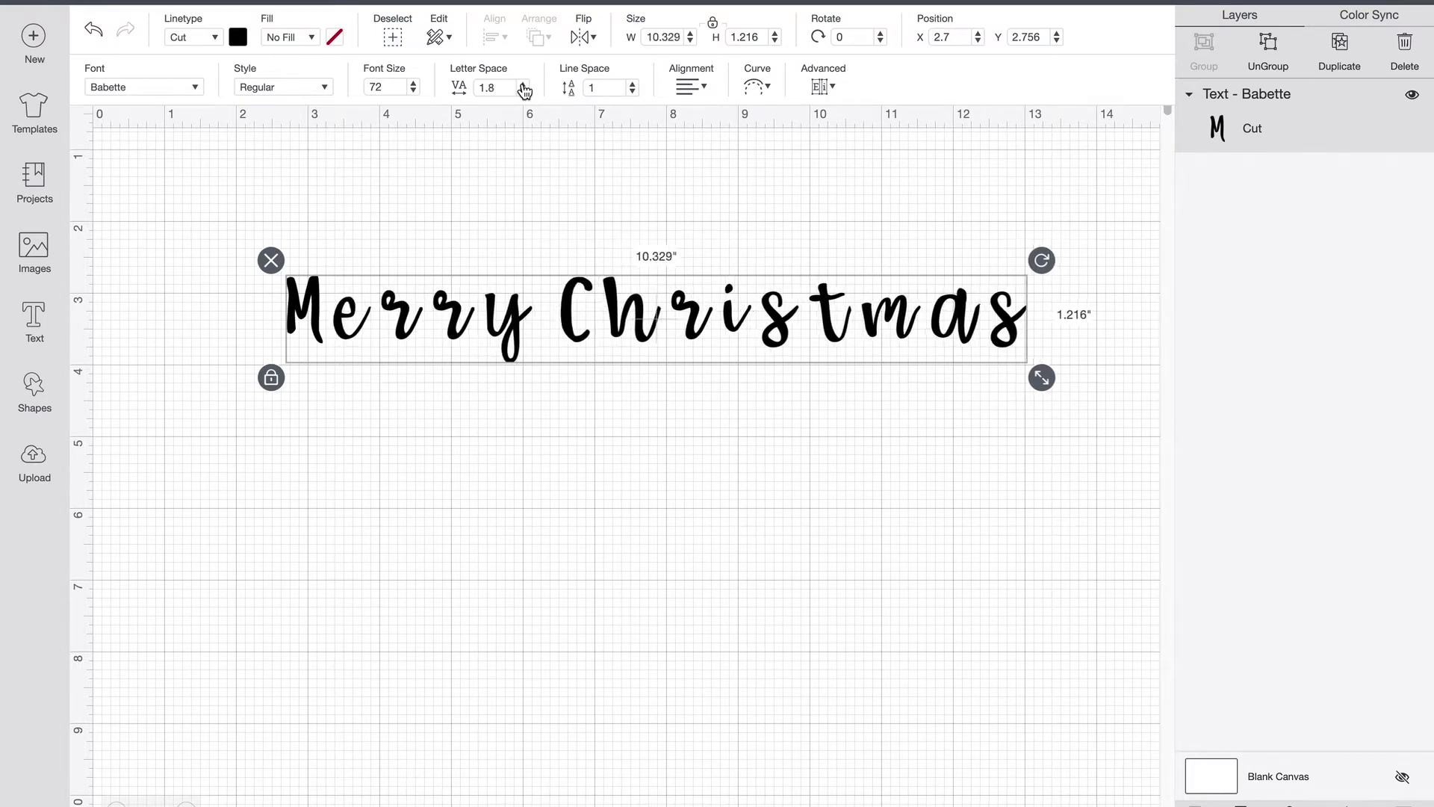
click(523, 85)
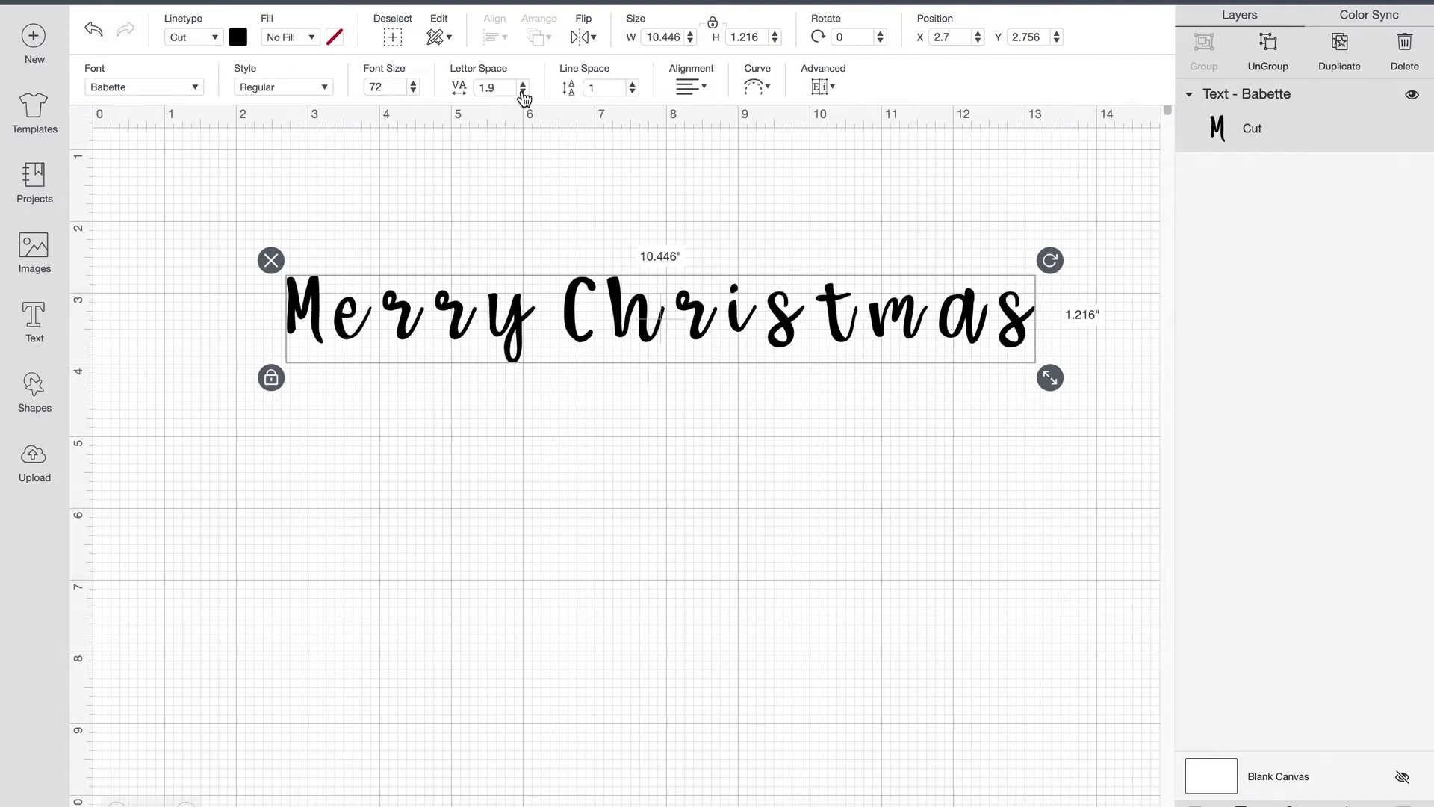
click(523, 91)
click(523, 91)
click(524, 91)
click(524, 91)
click(523, 91)
click(523, 91)
click(523, 91)
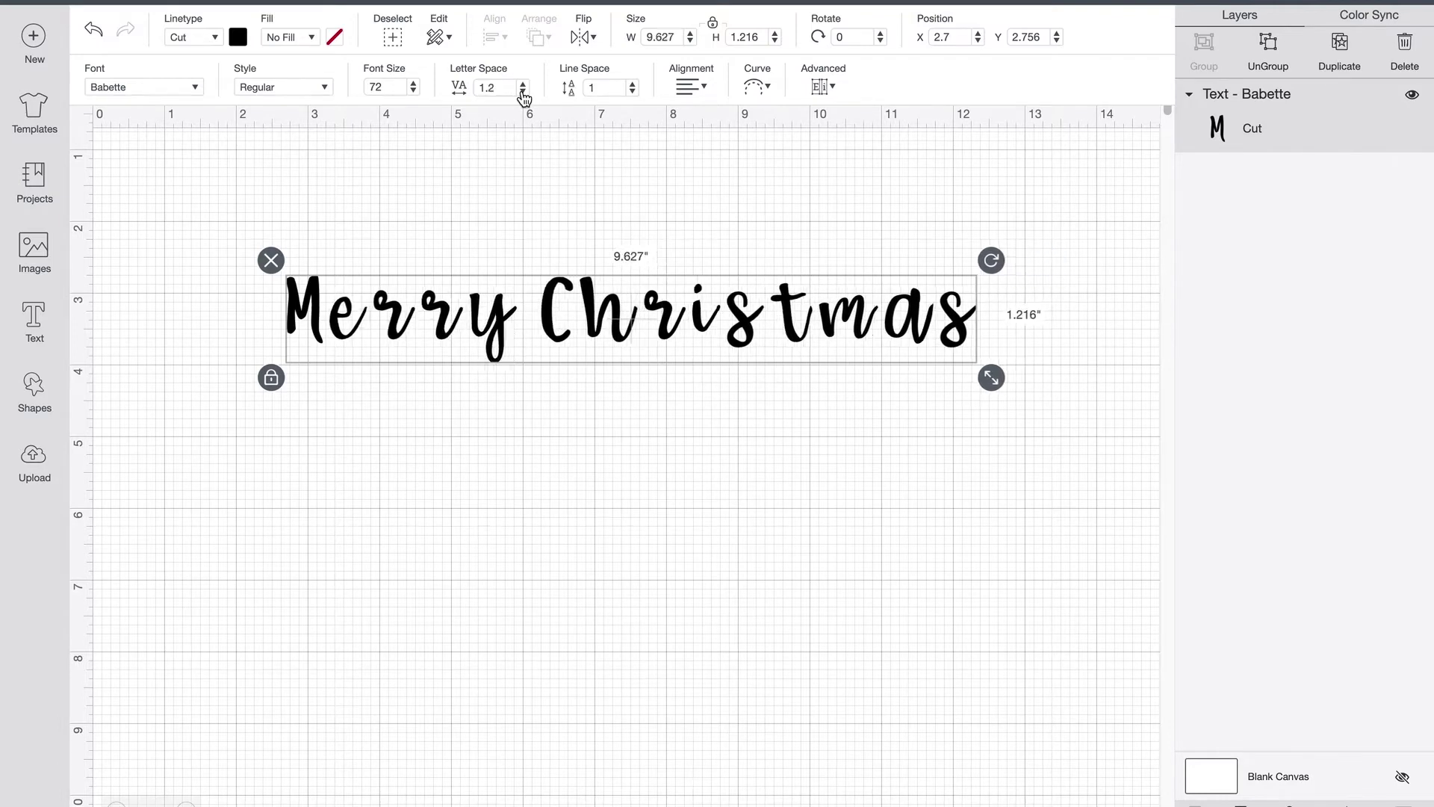
click(524, 92)
click(523, 91)
click(523, 91)
click(523, 91)
click(523, 92)
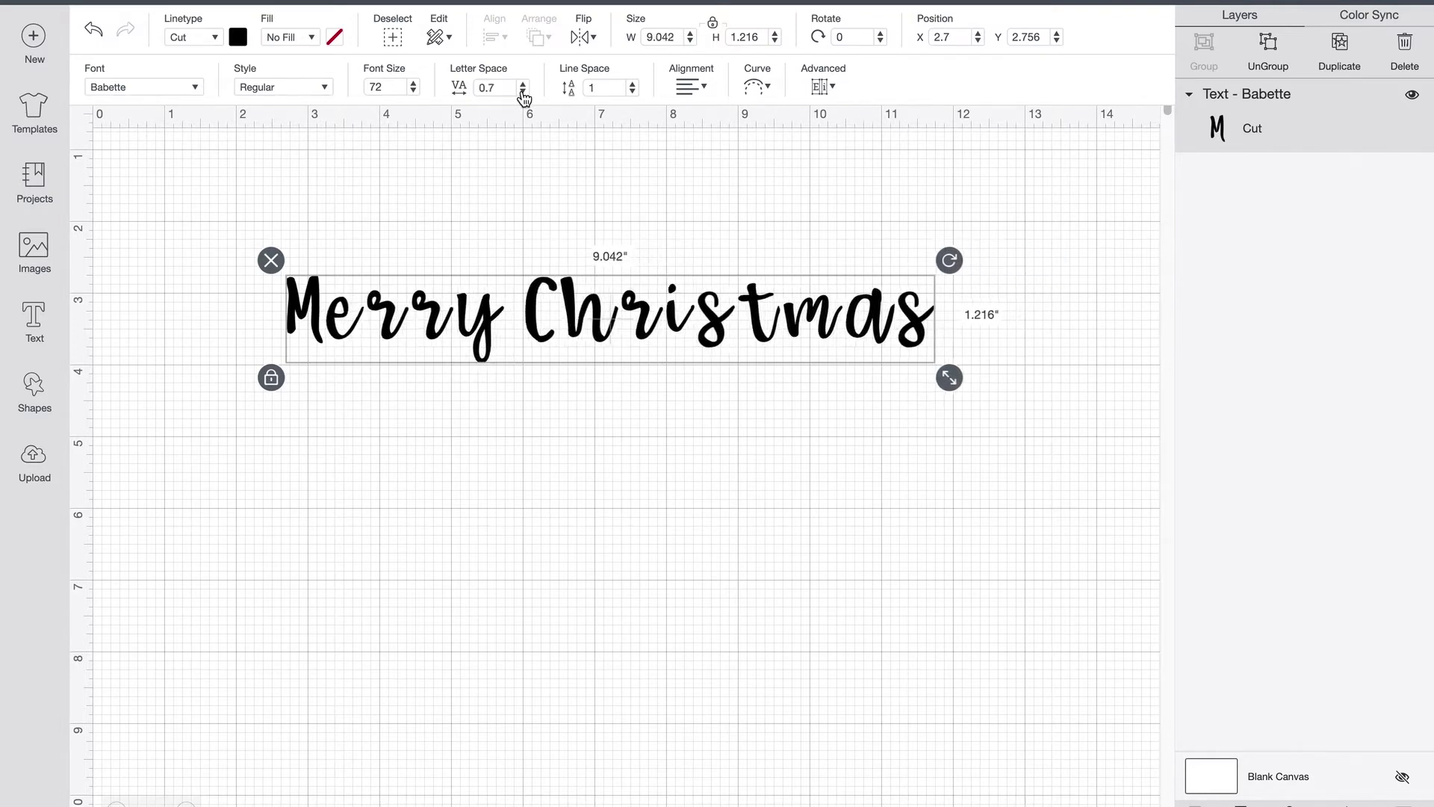
click(524, 91)
click(524, 91)
click(524, 91)
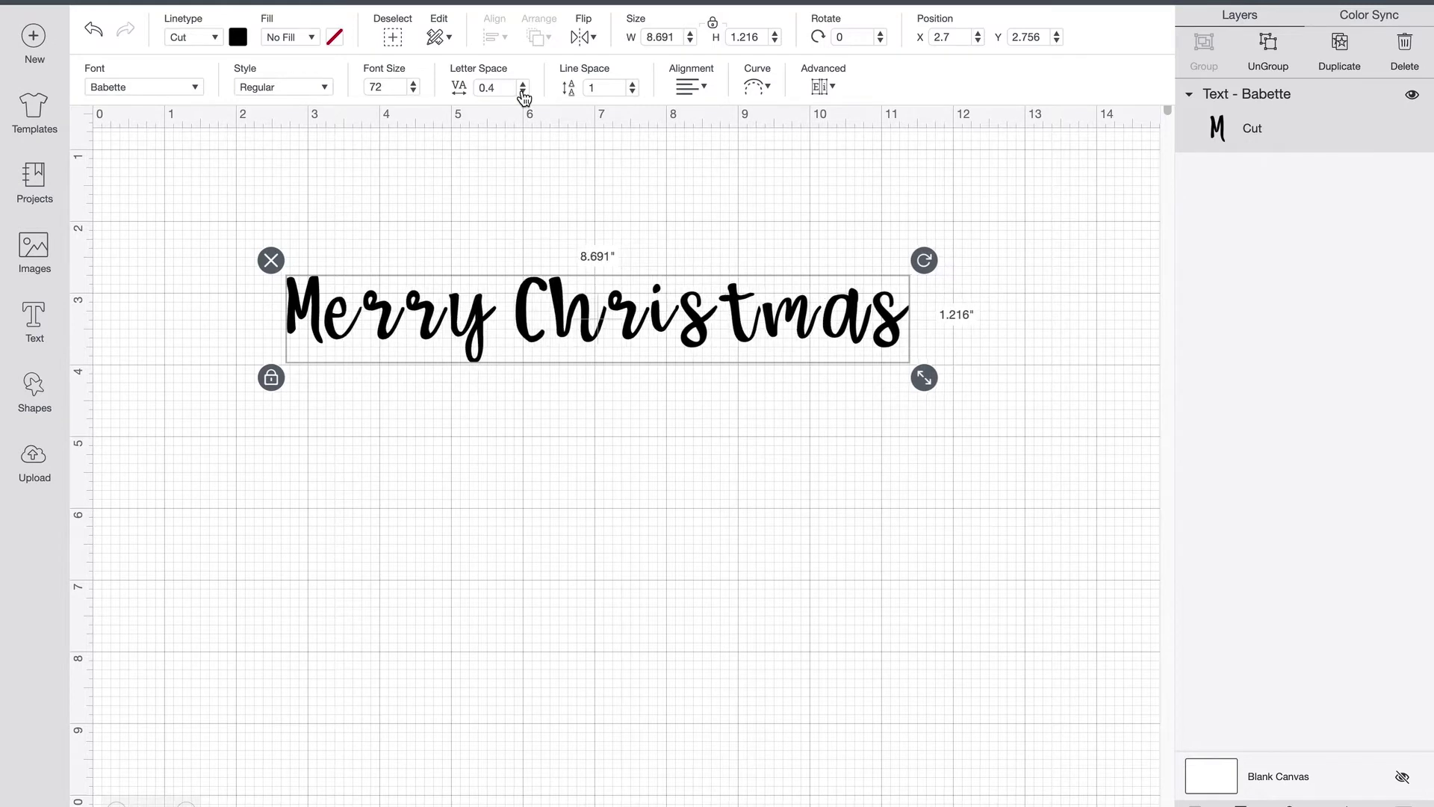
click(524, 92)
click(524, 91)
click(524, 91)
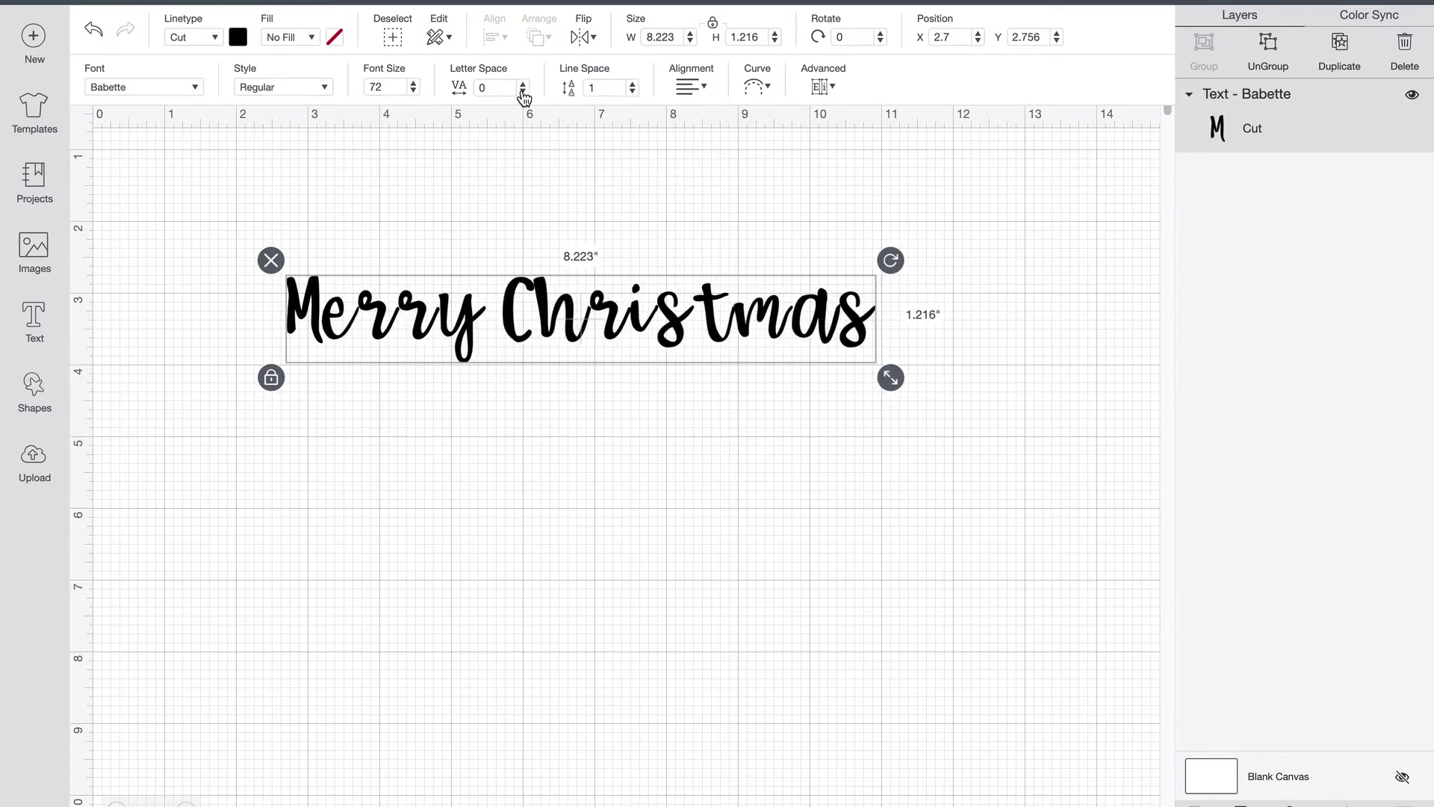
- Try a letter spacing of -.4, then bring it back up to settle at 0
double_click(496, 84)
text(-.4)
key(Return)
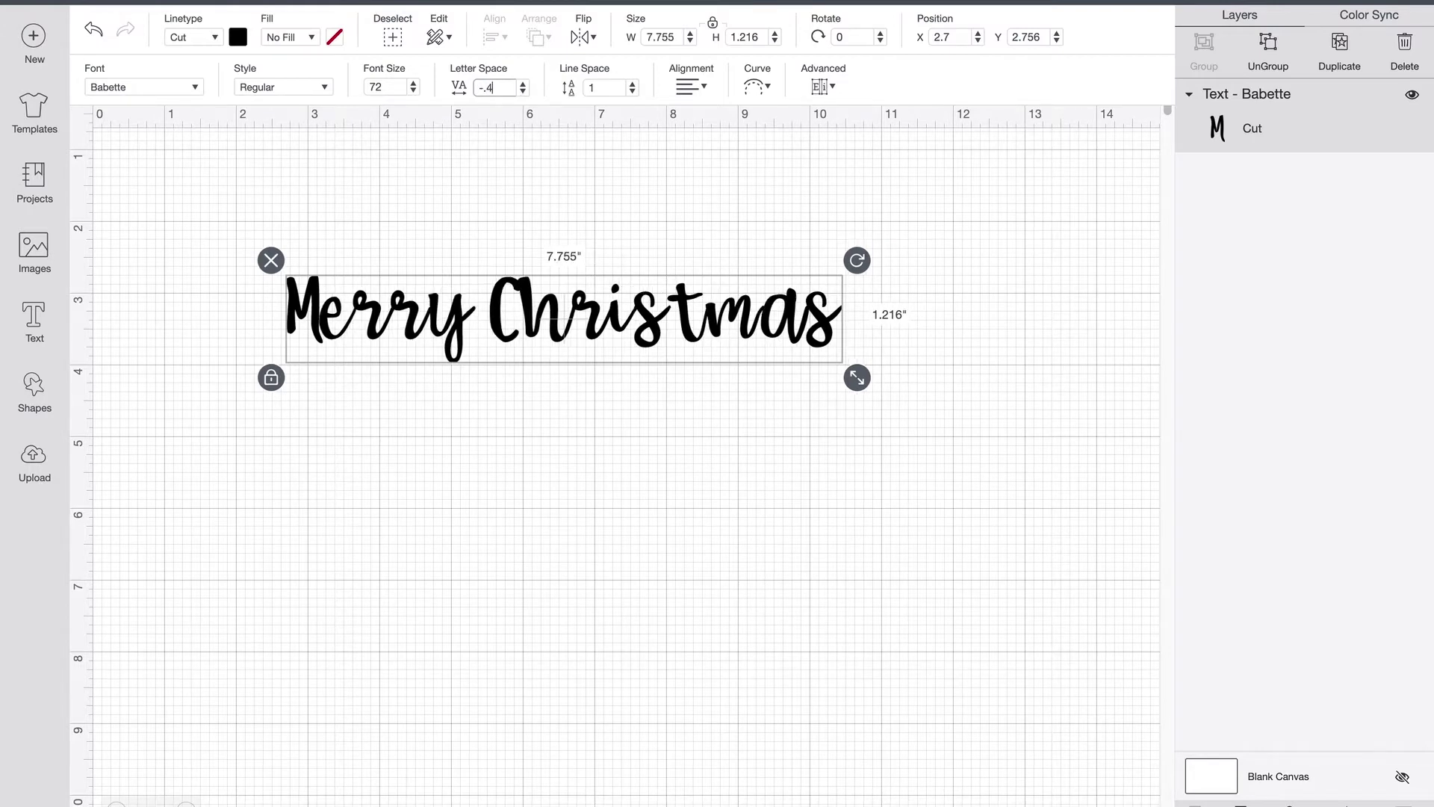
click(523, 84)
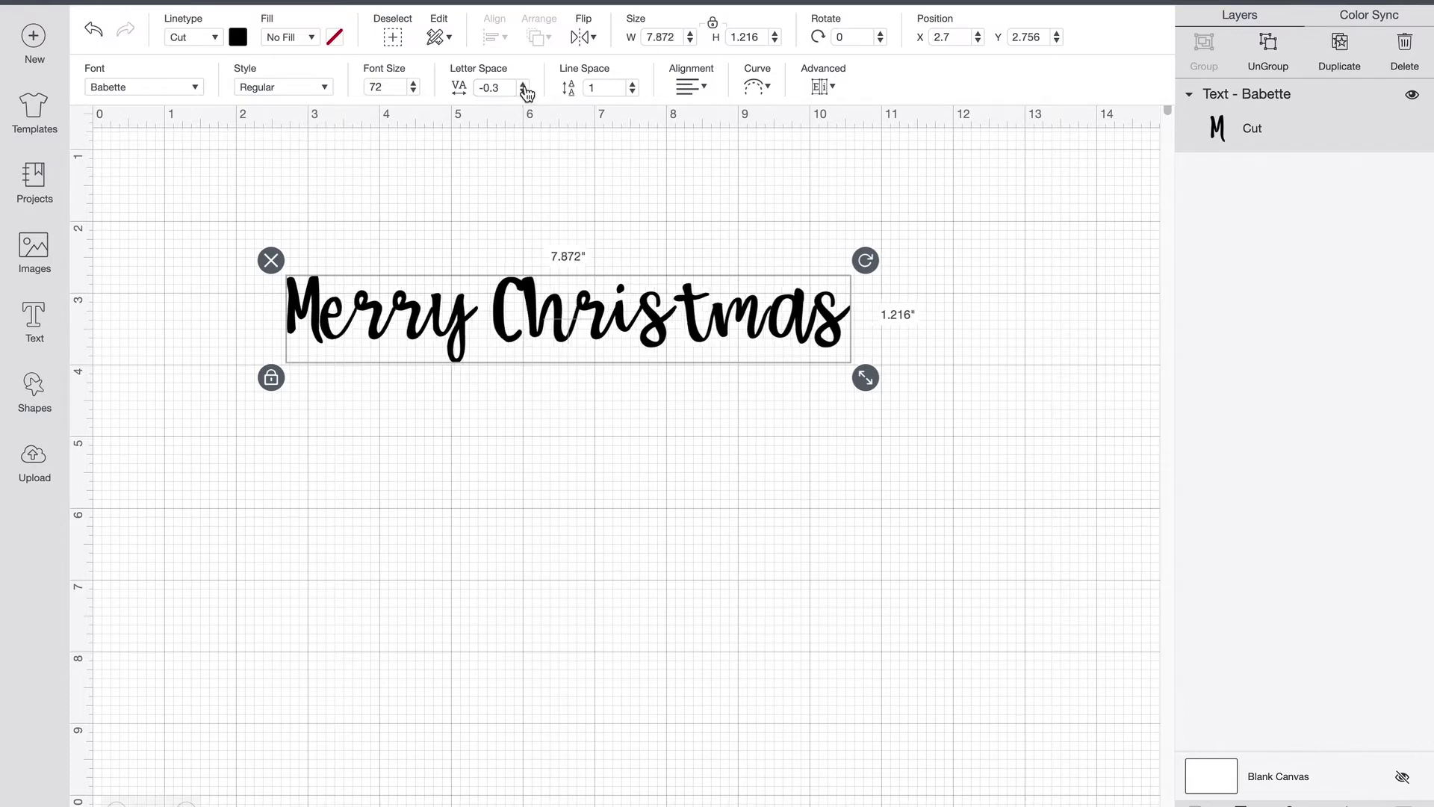
click(523, 84)
click(523, 83)
click(523, 84)
click(523, 84)
click(523, 83)
click(523, 84)
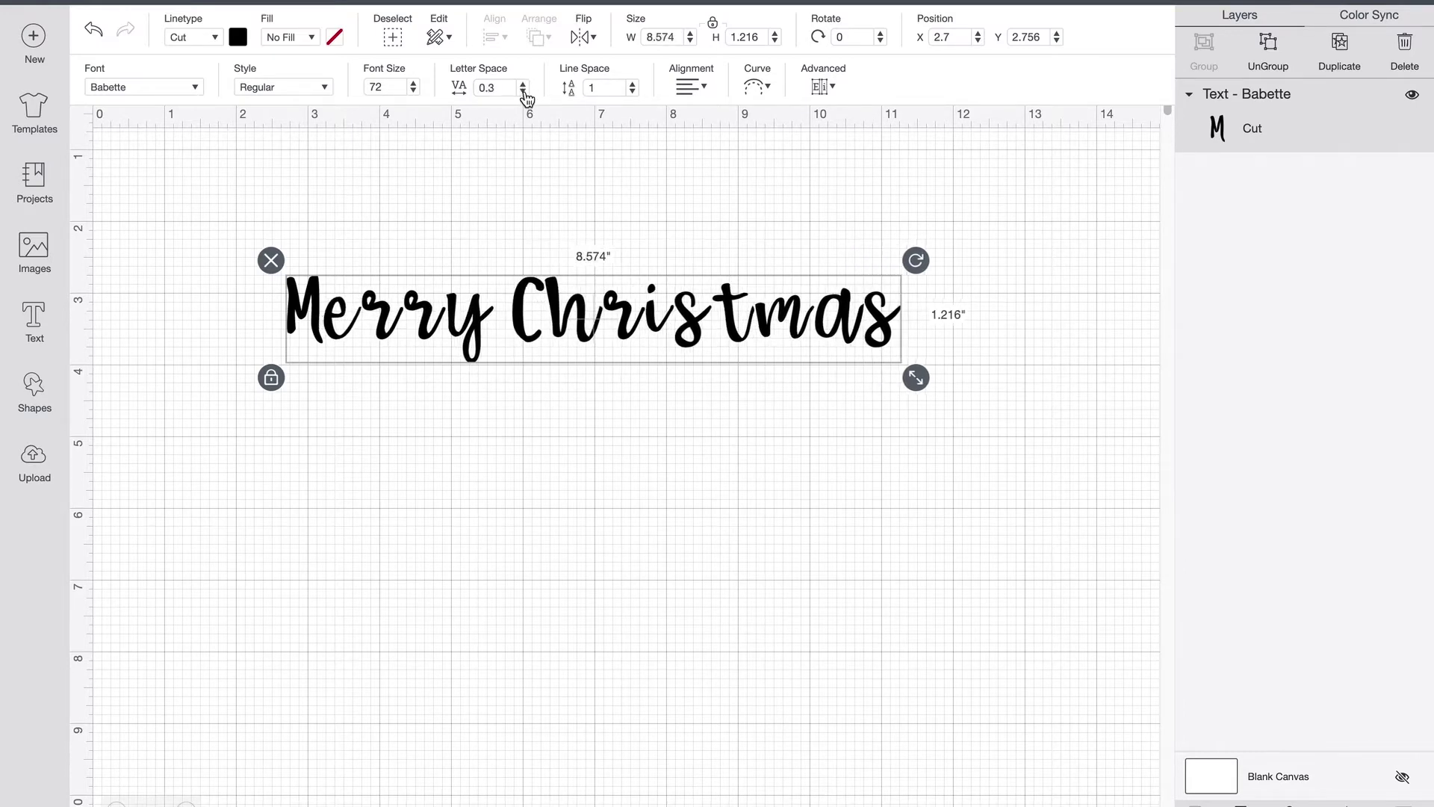
click(524, 93)
click(523, 92)
click(523, 93)
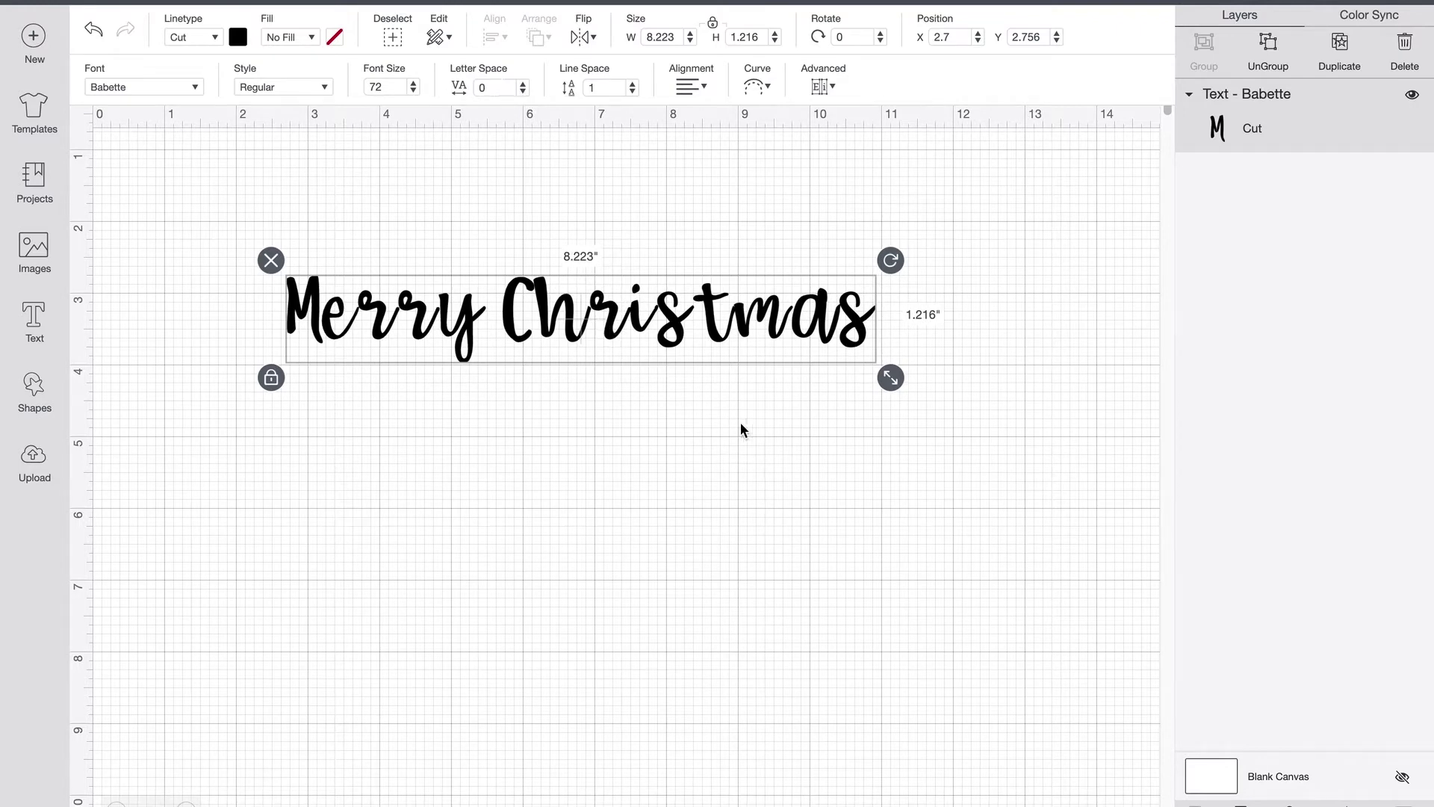
- Nudge the Merry Christmas text up to Y 2.7 and zoom in on it
drag(560, 362, 561, 358)
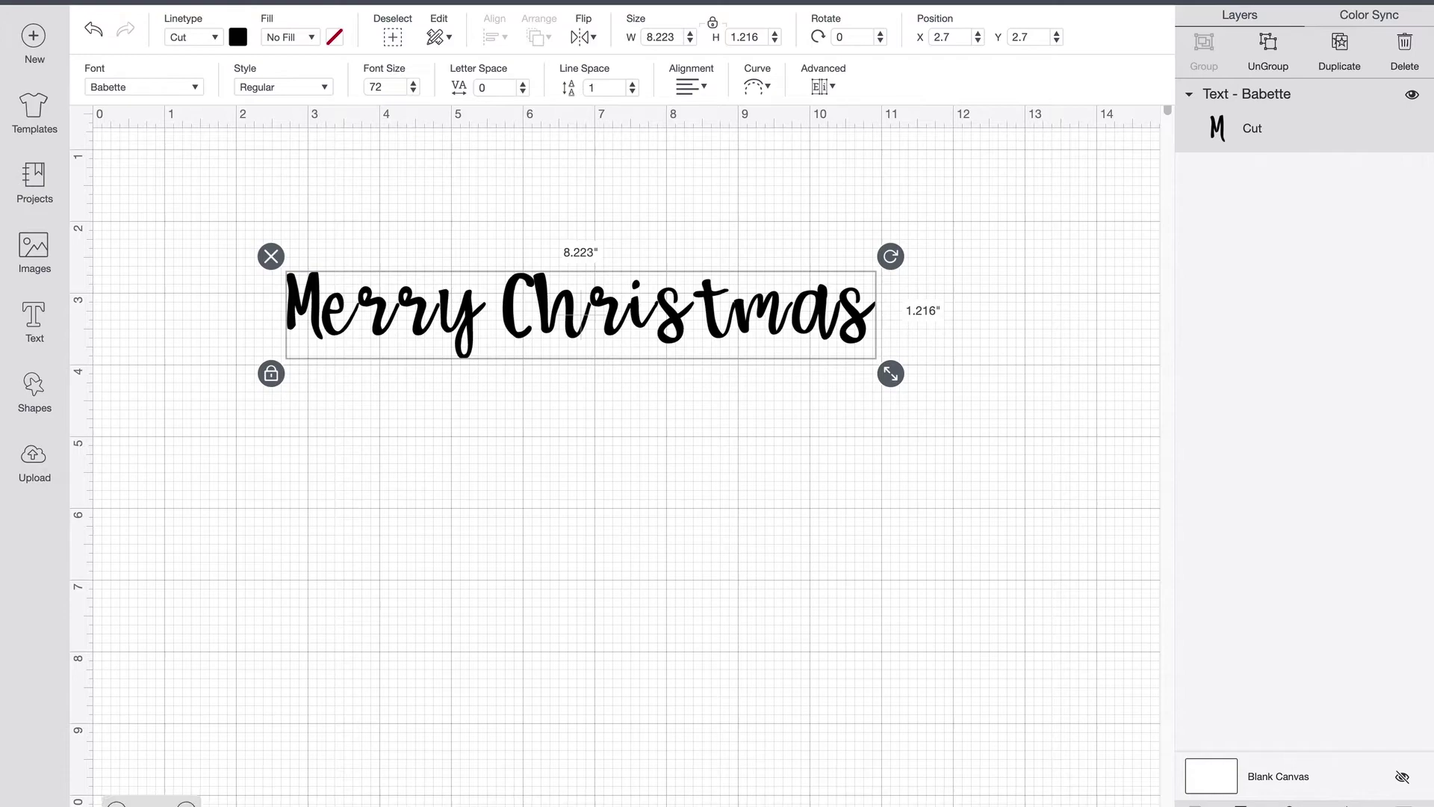
click(186, 803)
click(186, 803)
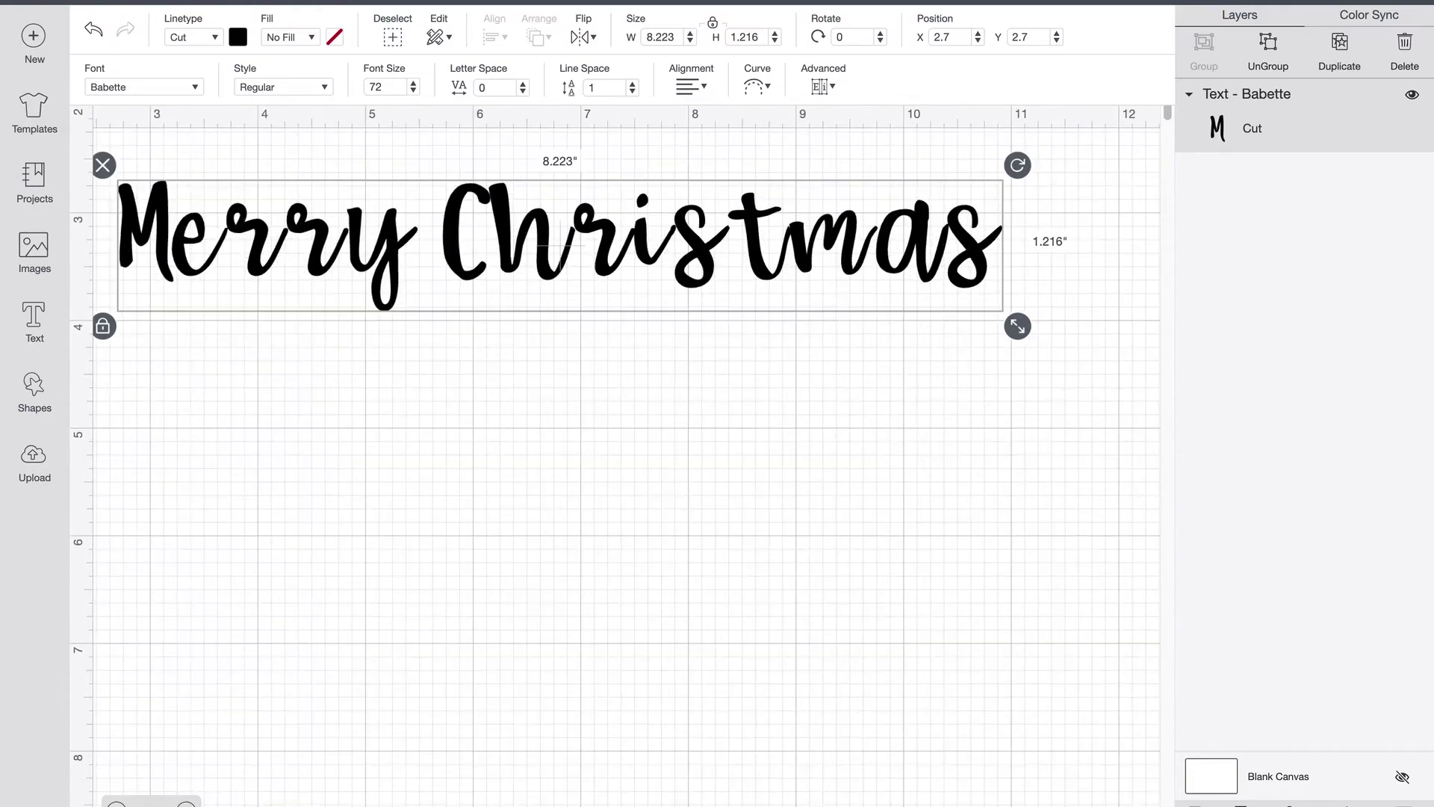
scroll(448, 543, up, 2)
scroll(448, 544, up, 1)
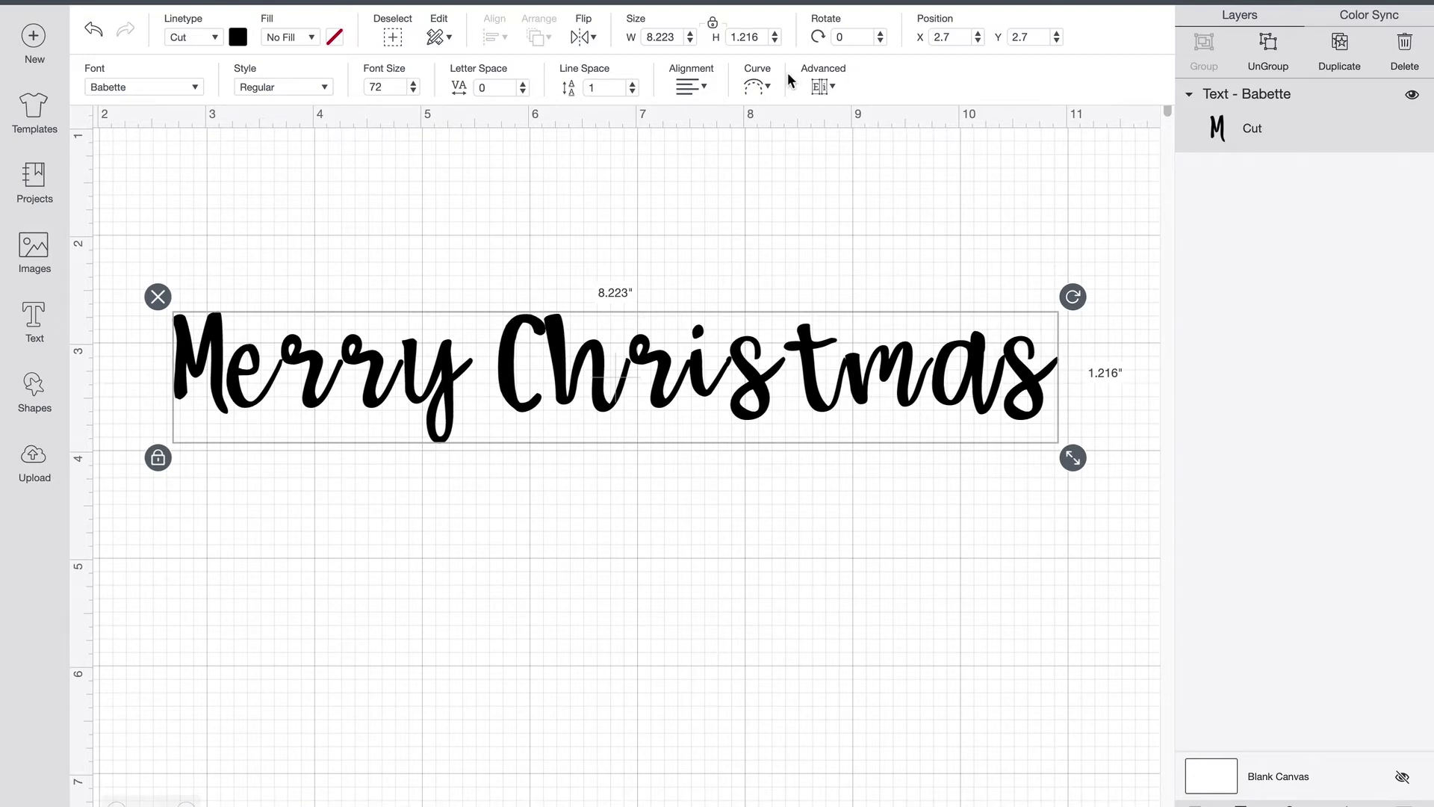
- Ungroup the text to letters and nudge the Christmas h to X 6.182, Y 2.753
click(824, 85)
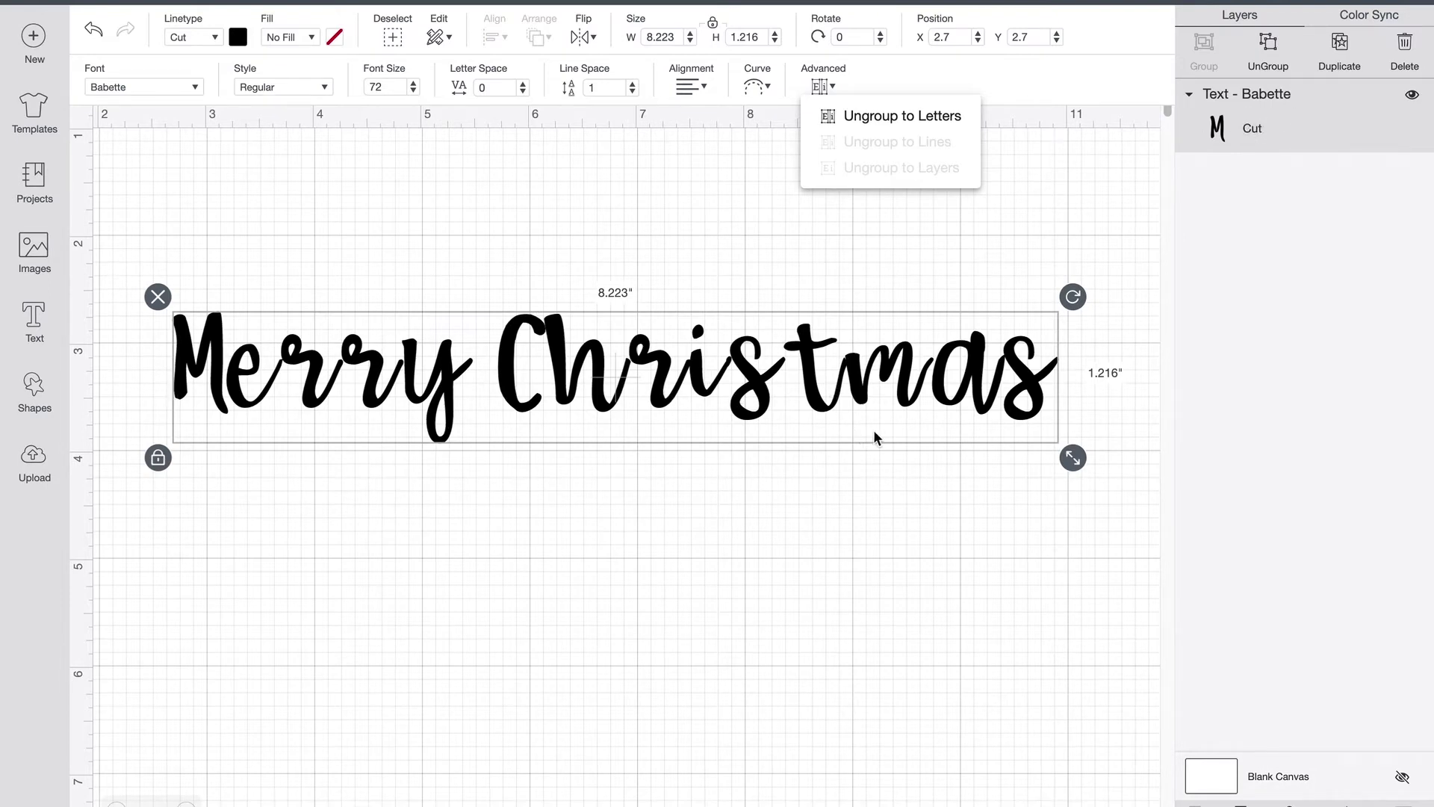
click(902, 117)
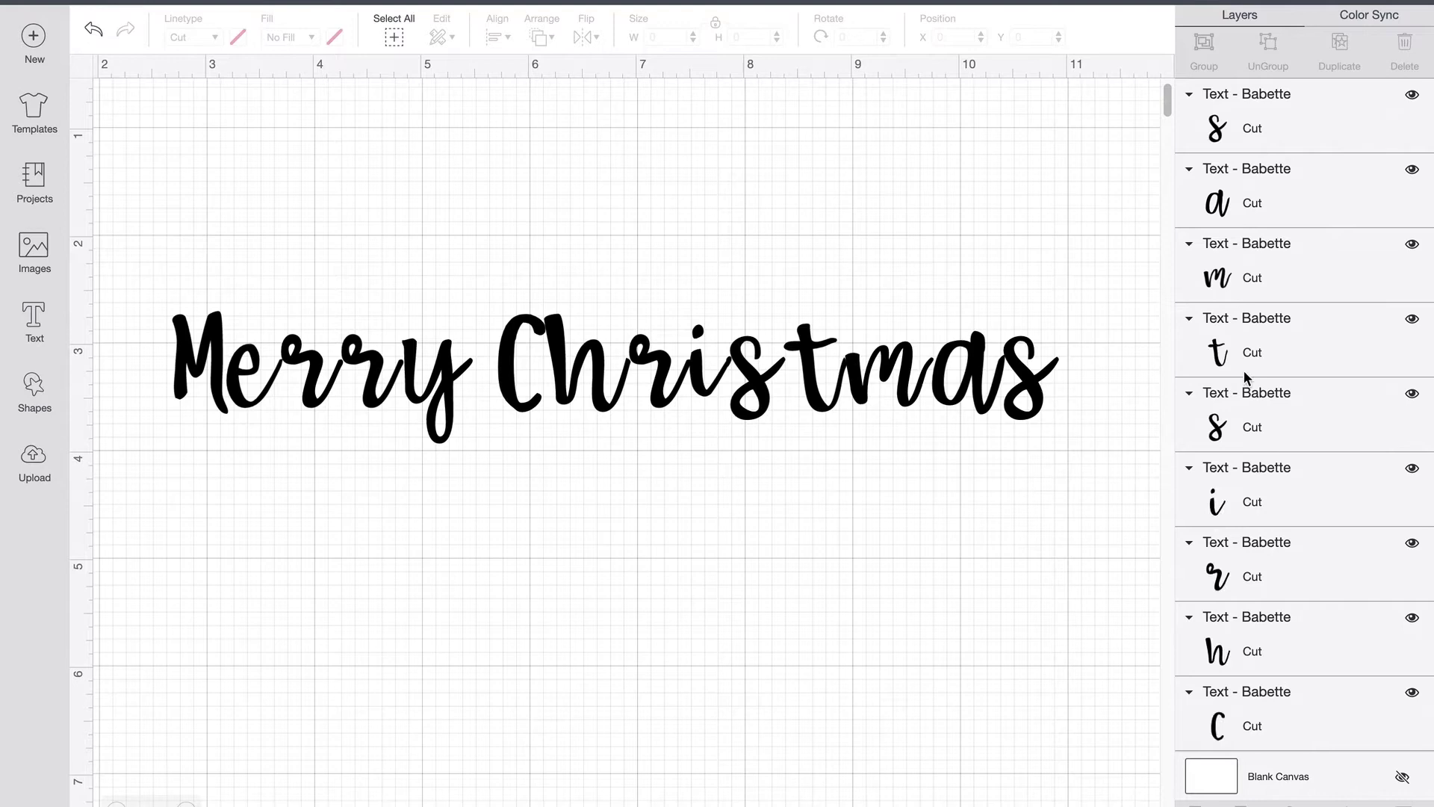
scroll(1232, 455, down, 5)
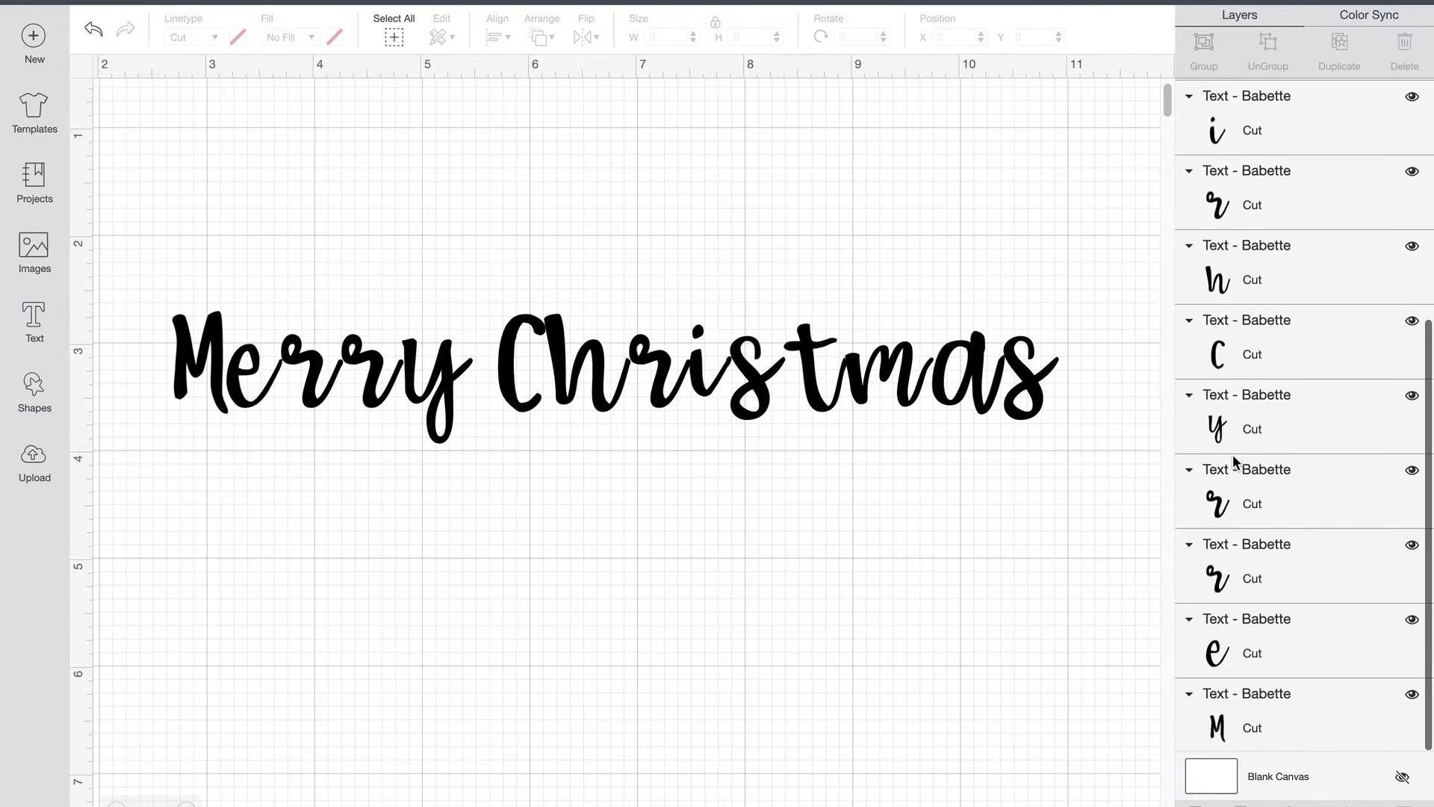
click(1240, 277)
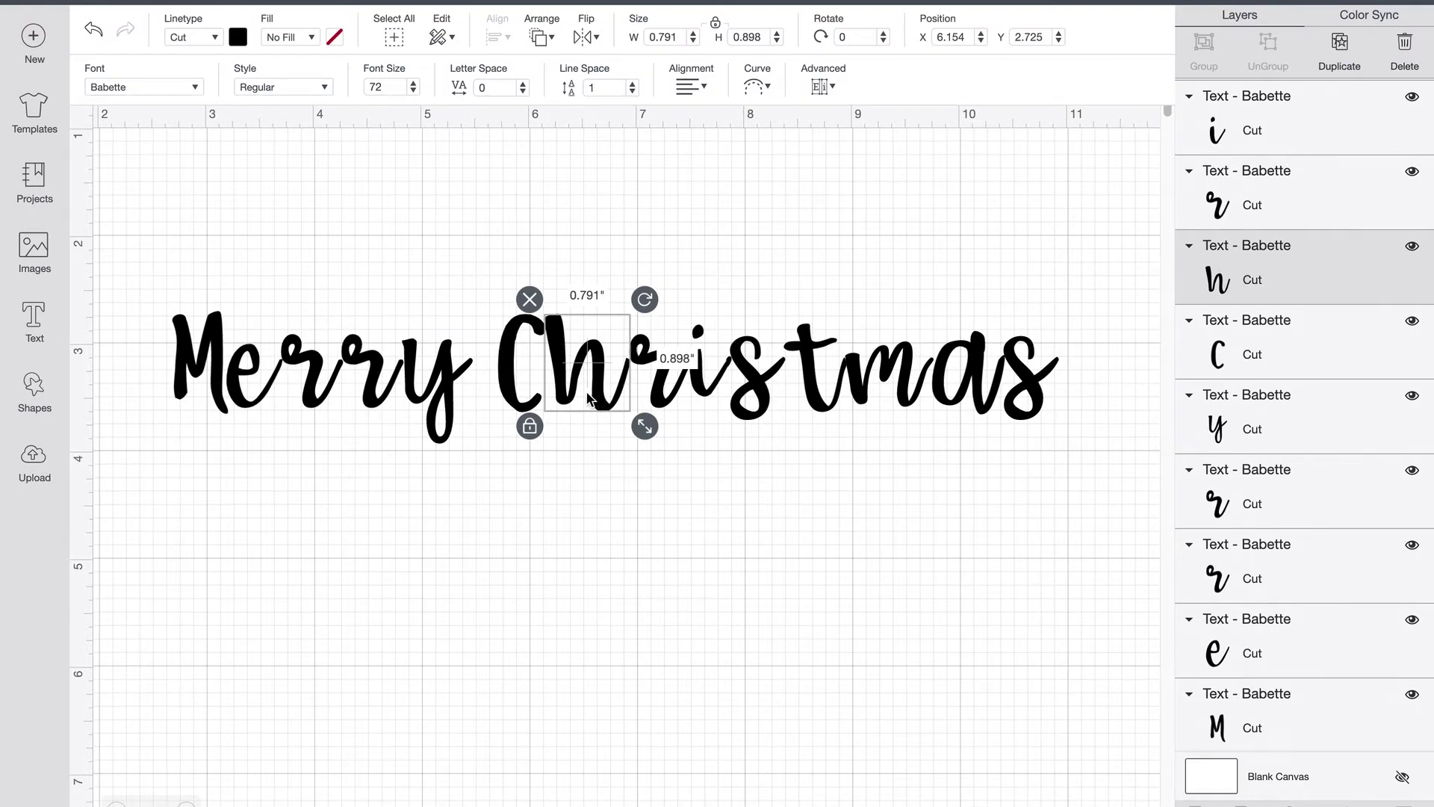
mouse_move(561, 372)
mouse_down()
mouse_move(625, 605)
mouse_move(870, 422)
mouse_move(812, 482)
mouse_move(638, 426)
mouse_move(562, 367)
mouse_up()
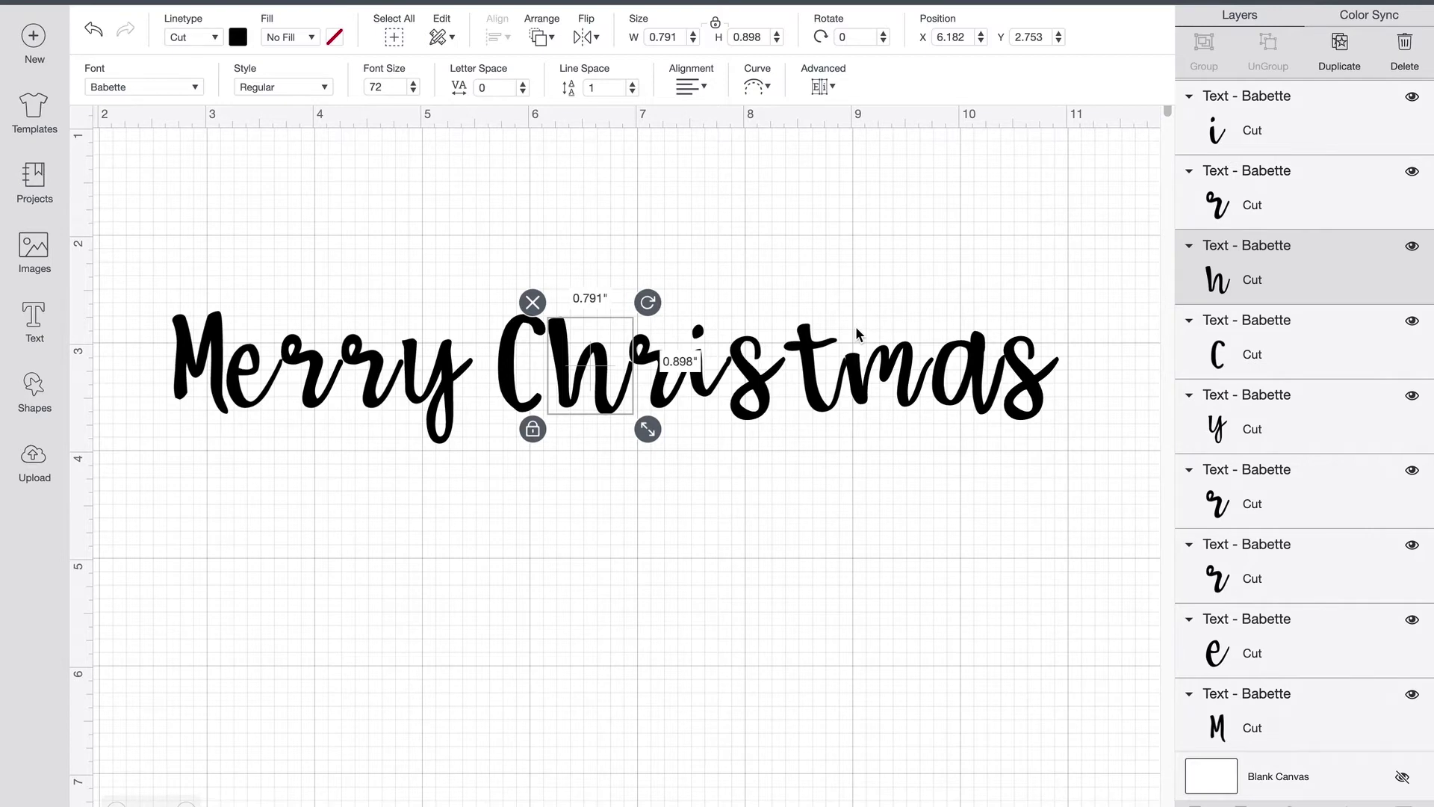
- Shift the M of Merry slightly left toward the e
click(606, 450)
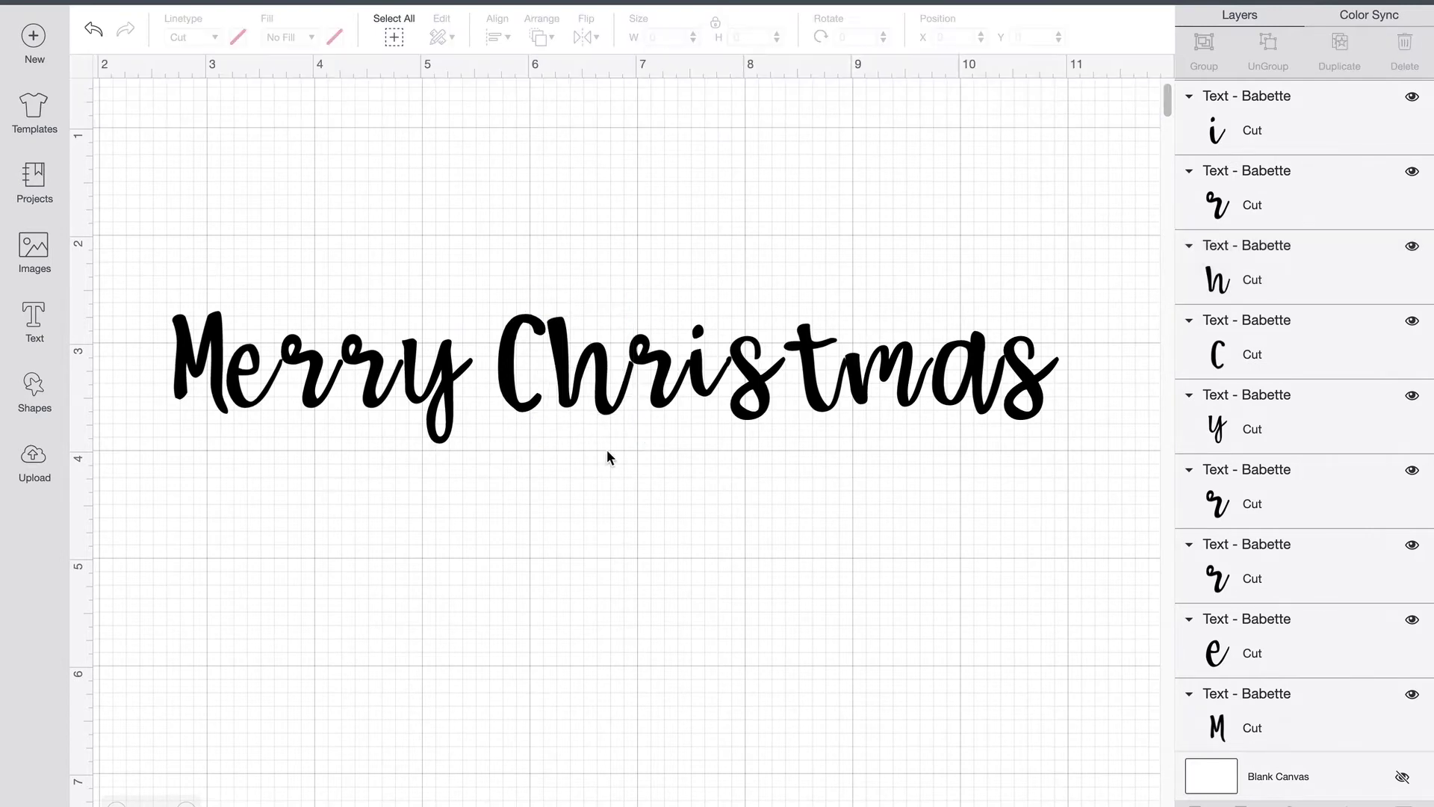
click(208, 362)
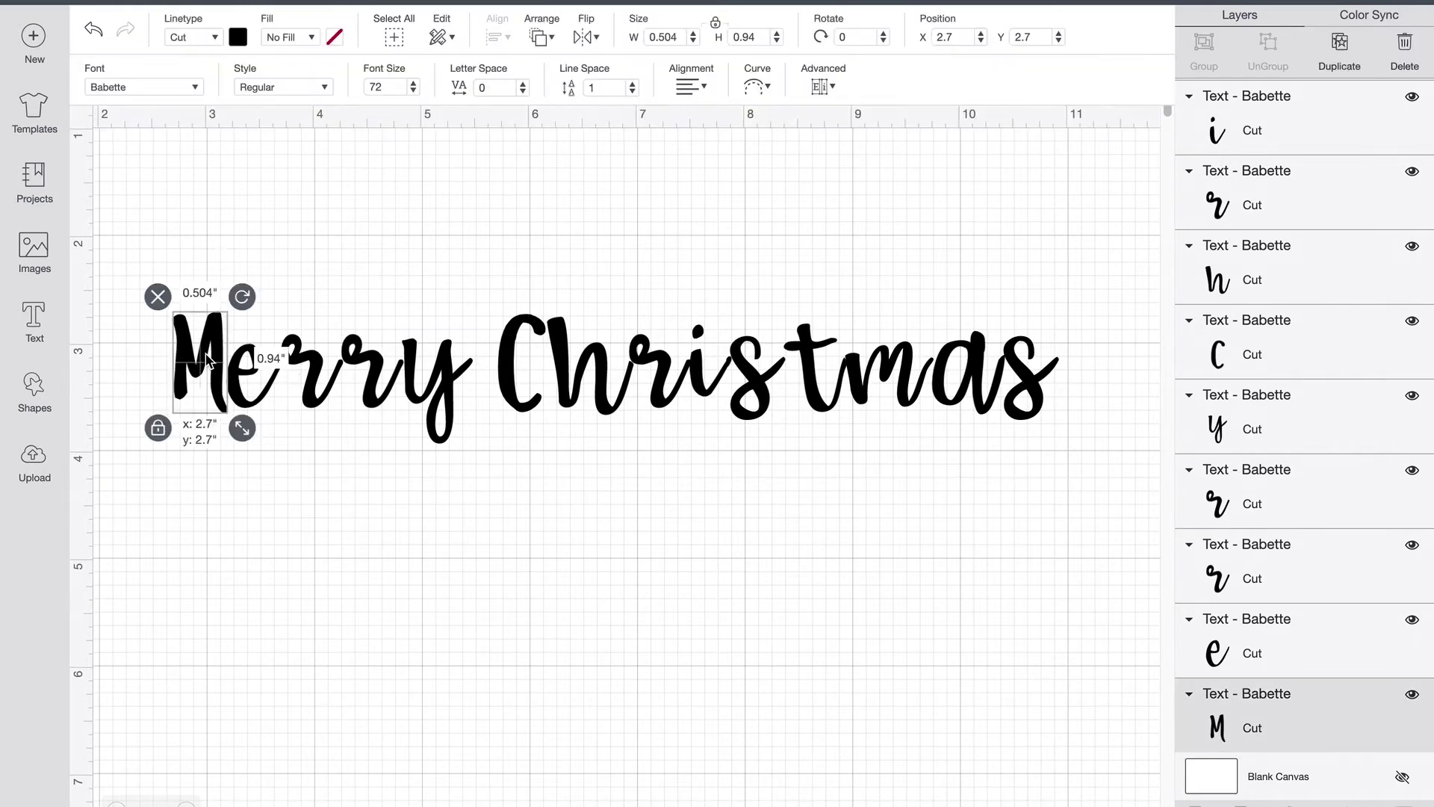
drag(208, 362, 200, 363)
click(297, 469)
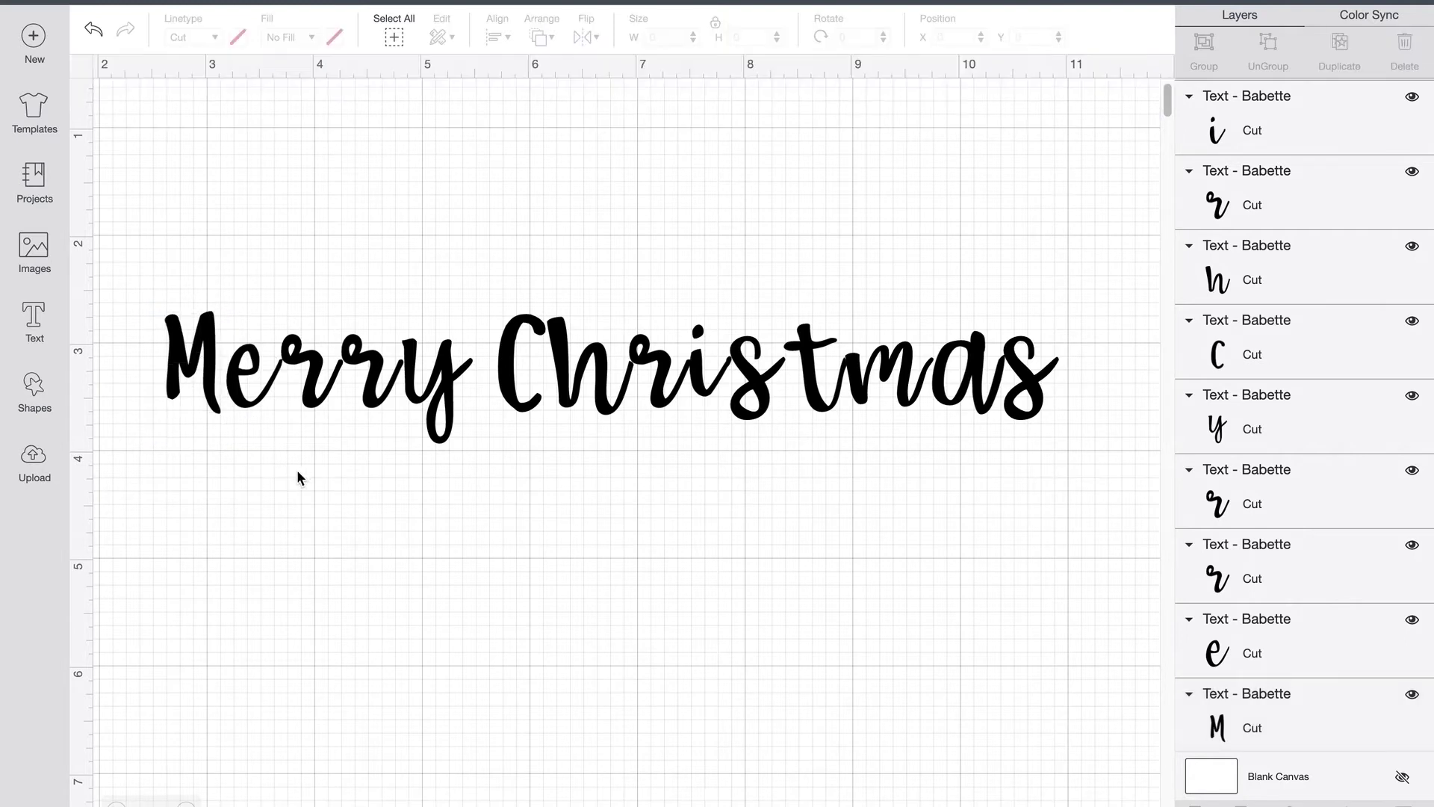
- Move the first r of Merry left and up, then fine-tune its position
click(312, 368)
drag(313, 368, 301, 366)
click(290, 431)
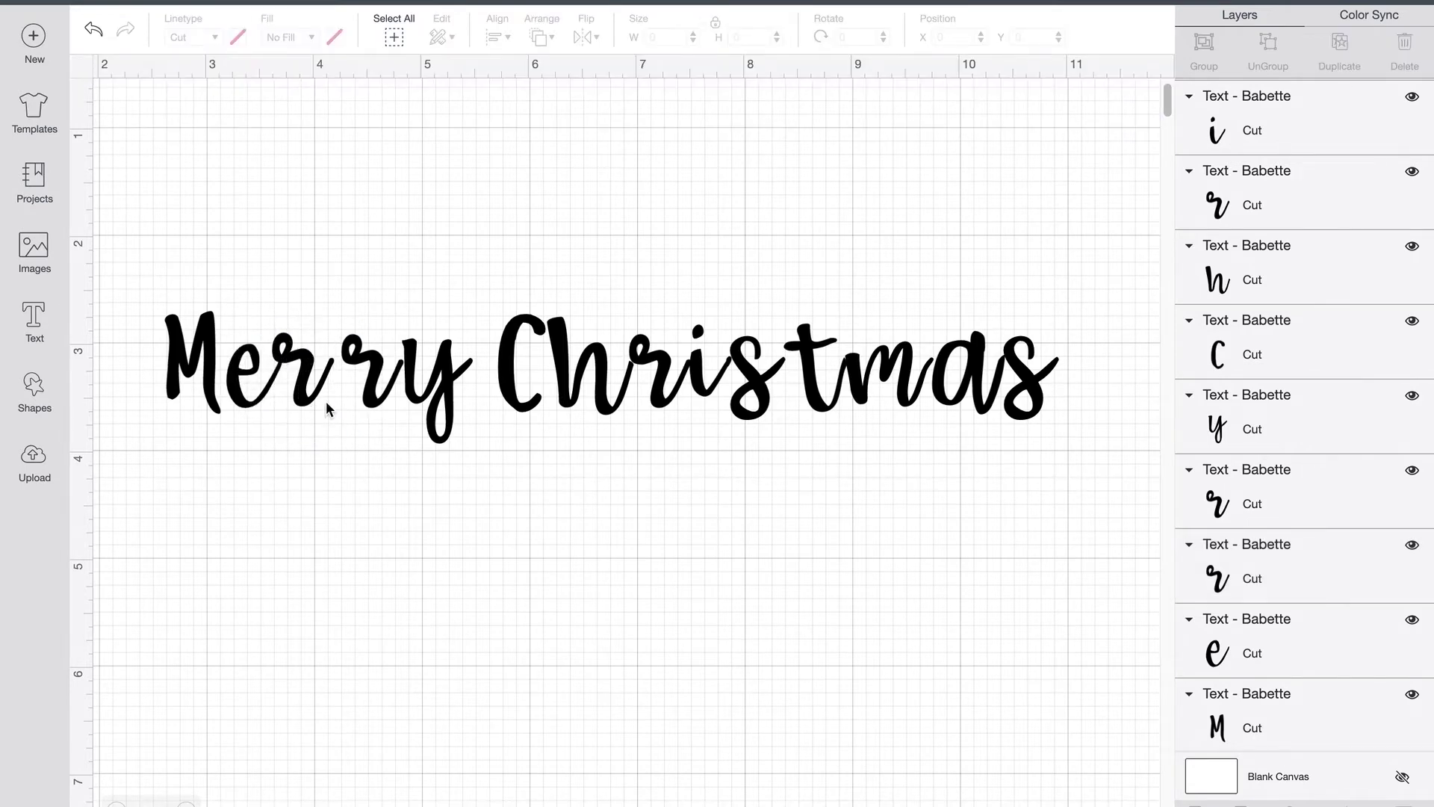
click(314, 364)
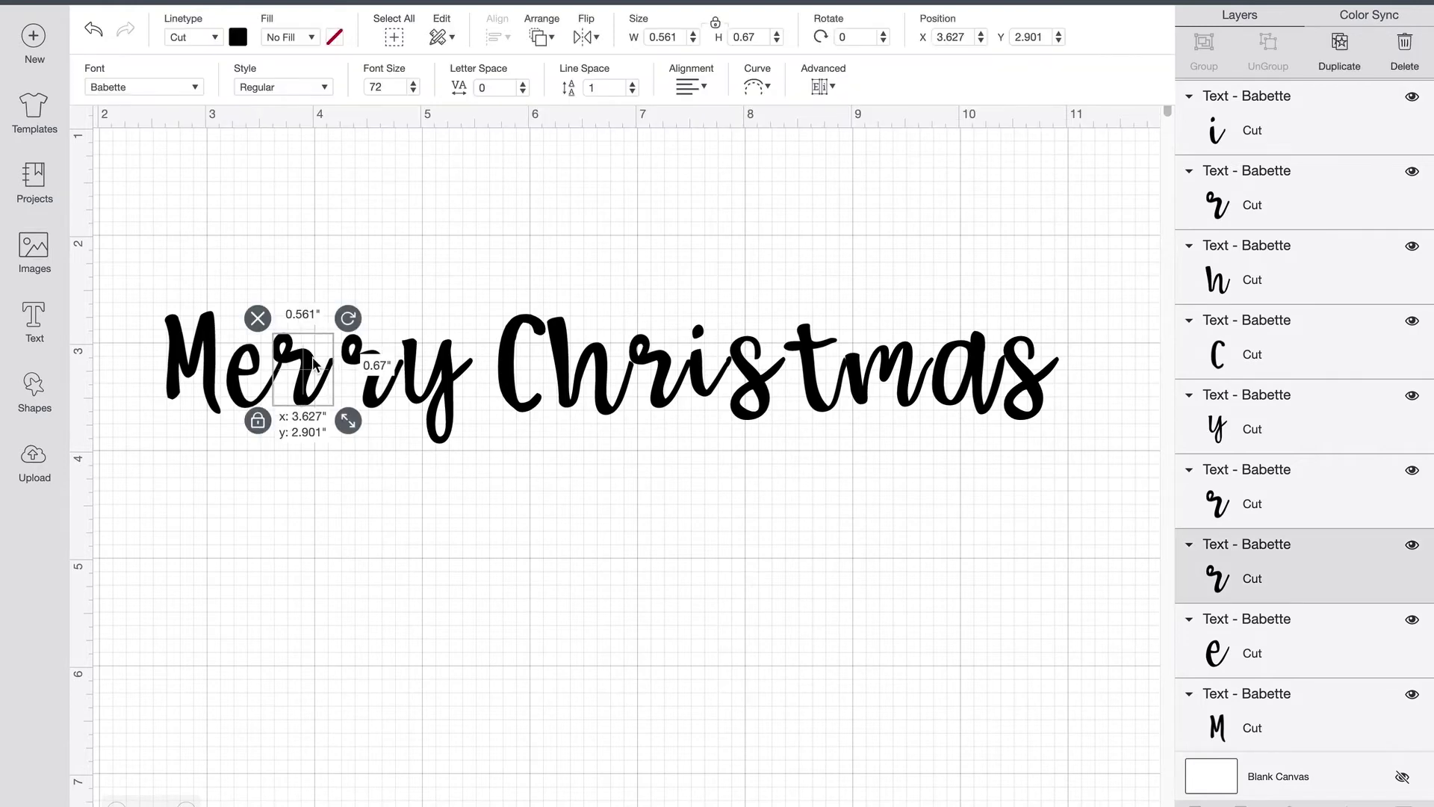
drag(313, 363, 312, 365)
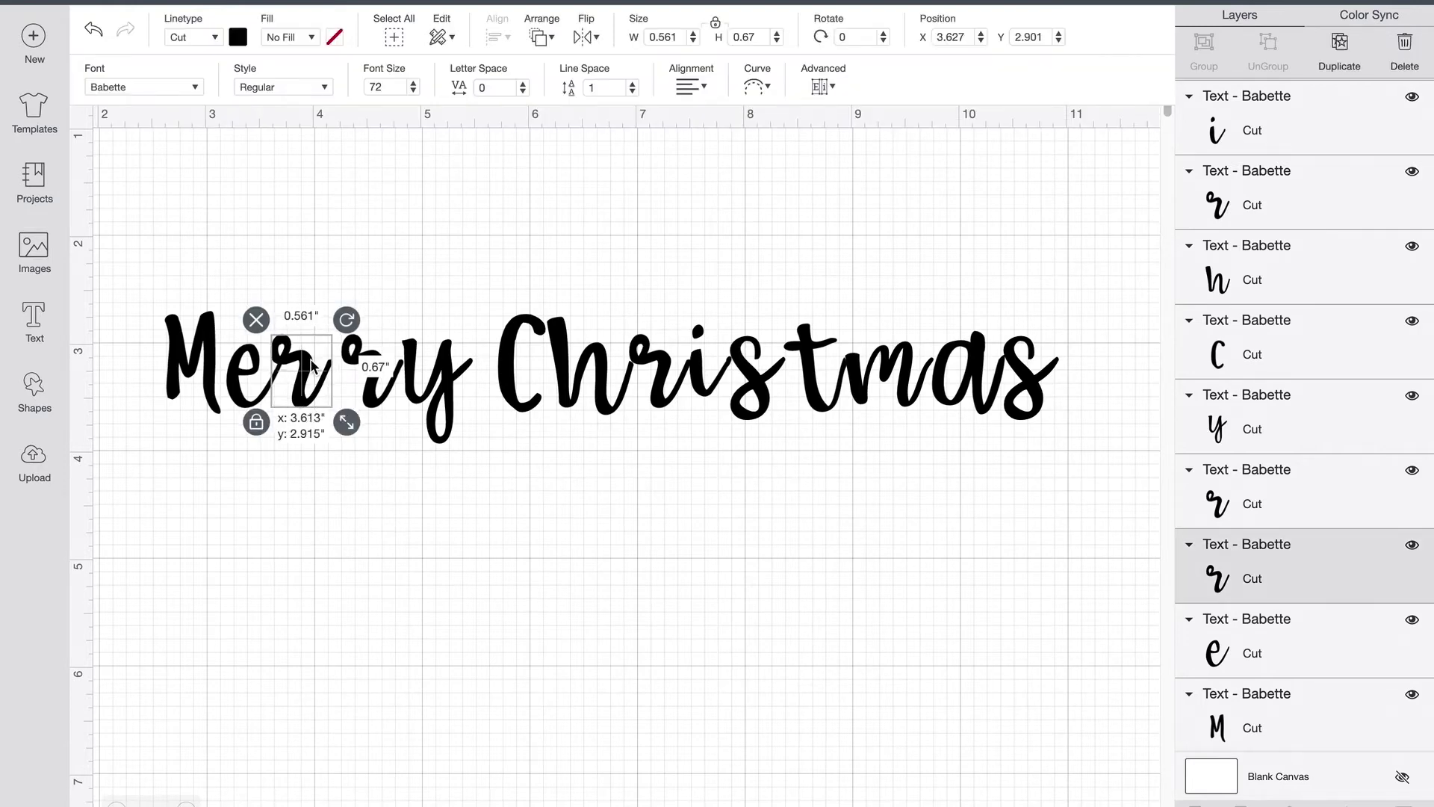
click(254, 485)
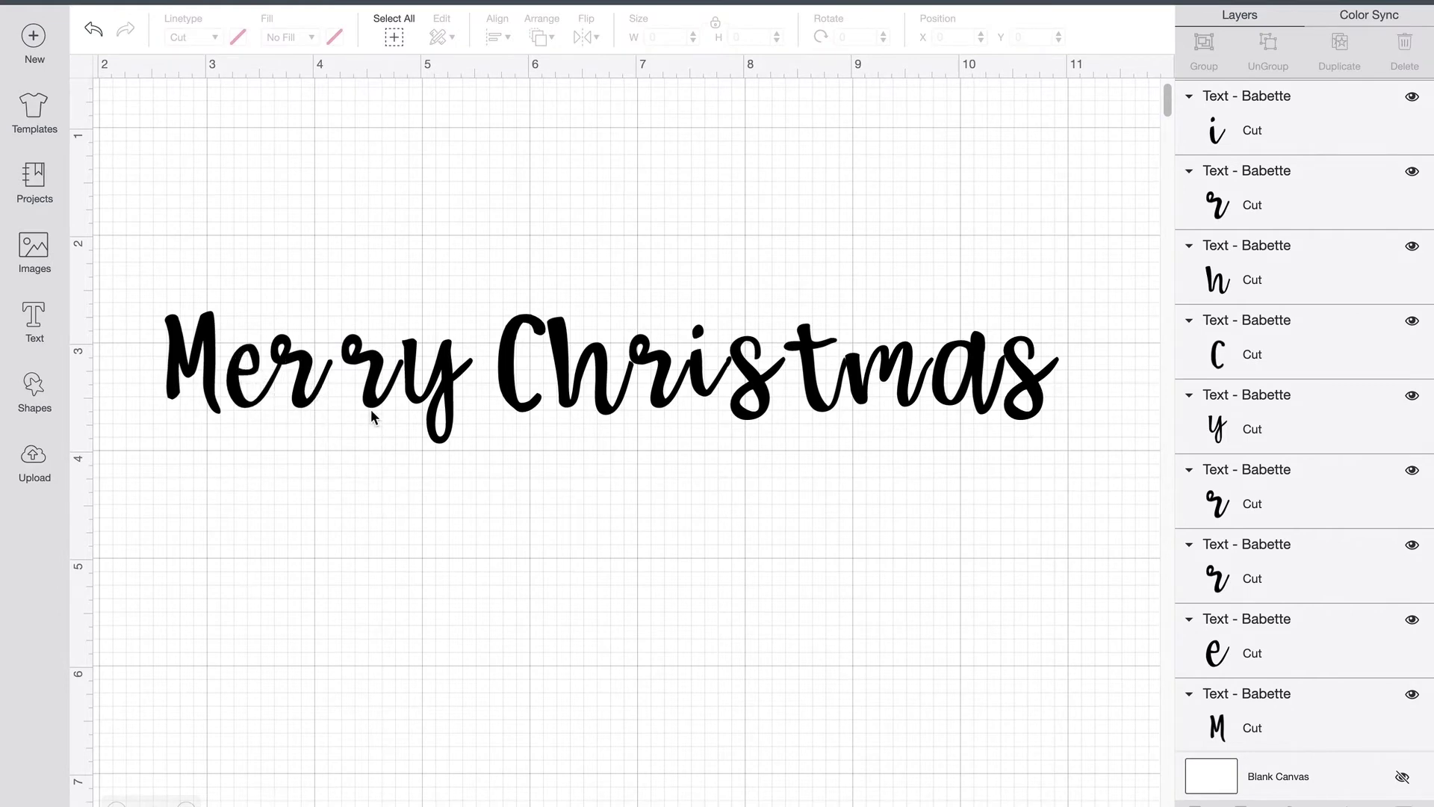
- Inspect the second r and e layers of Merry, then clear the selection
scroll(622, 447, up, 1)
scroll(622, 447, left, 3)
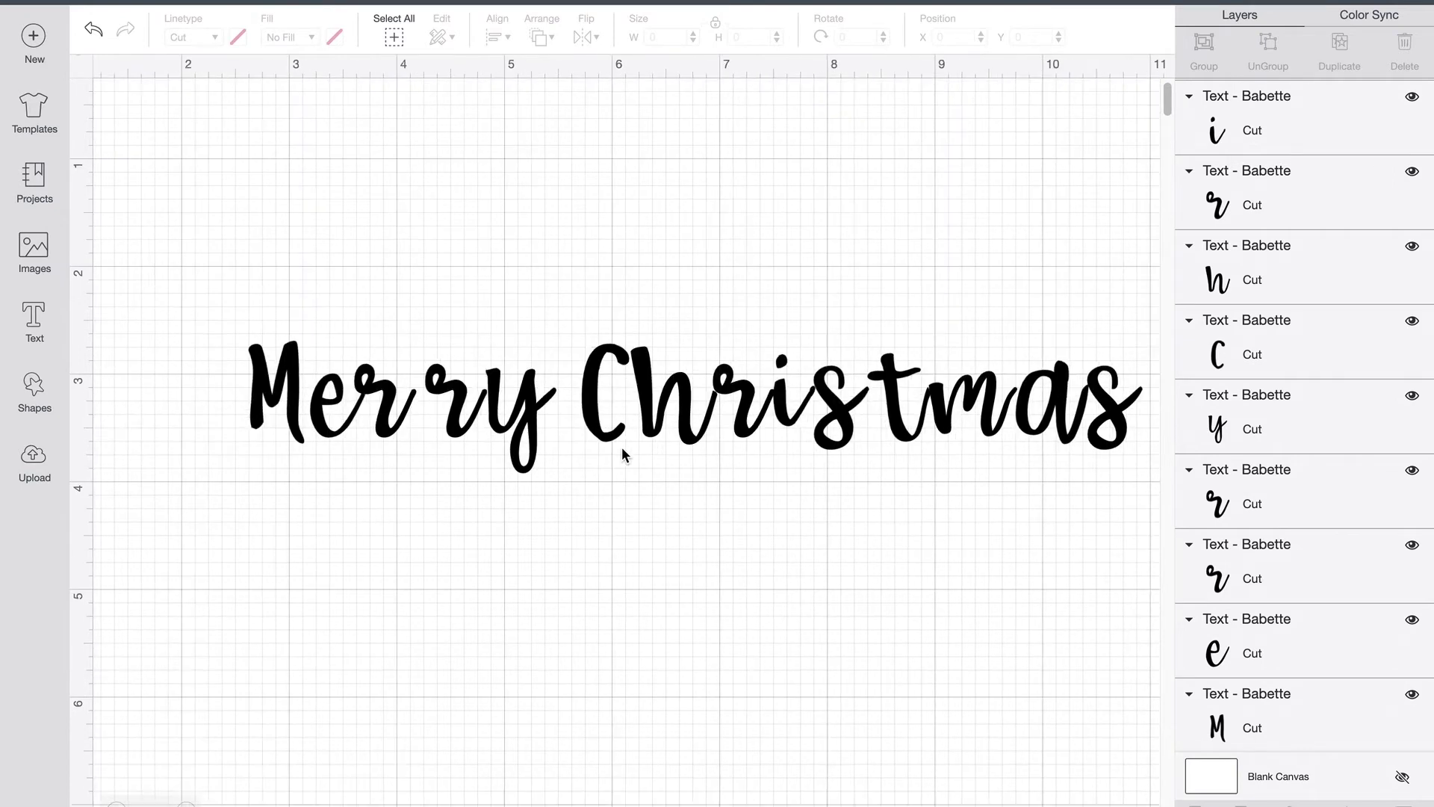
scroll(622, 447, right, 1)
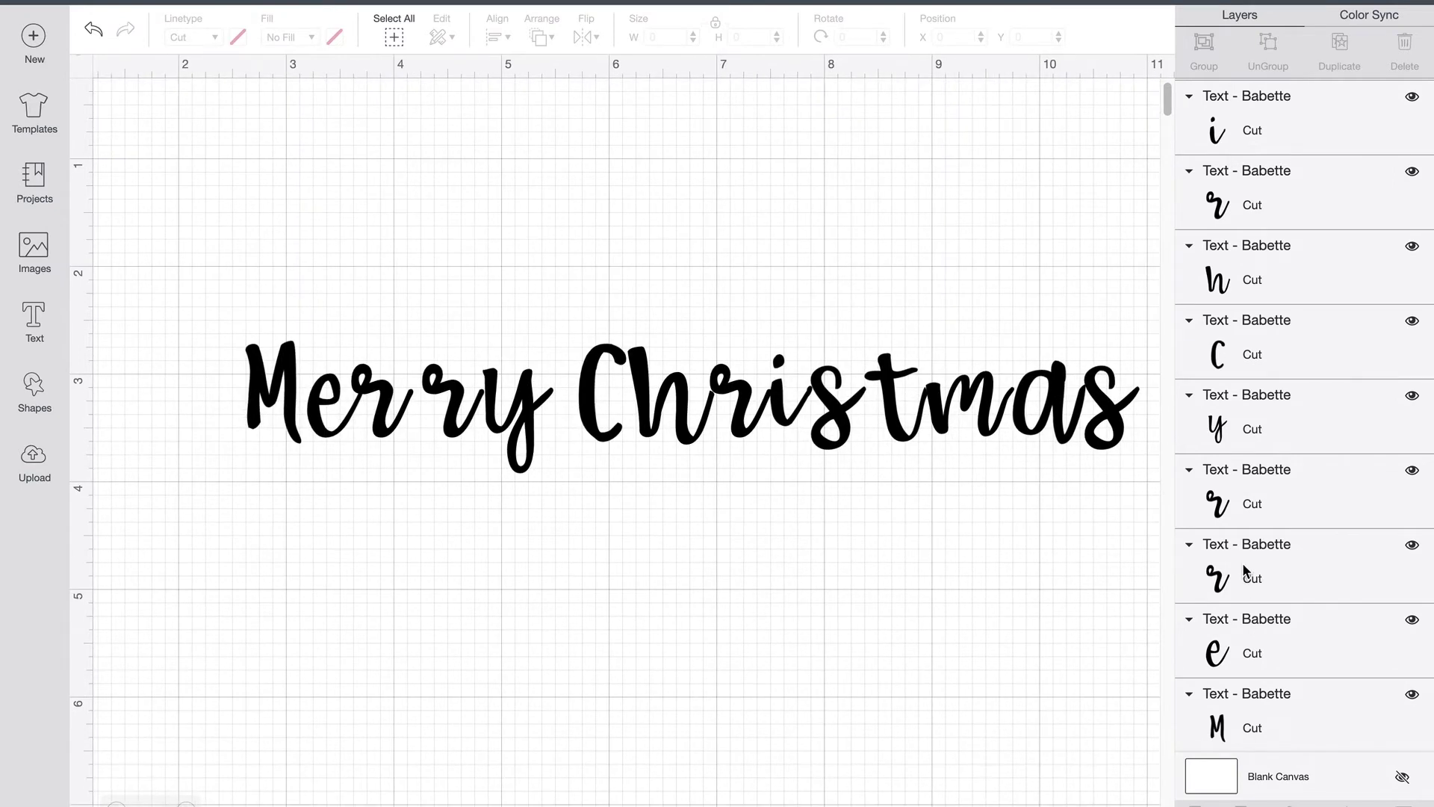
click(1243, 563)
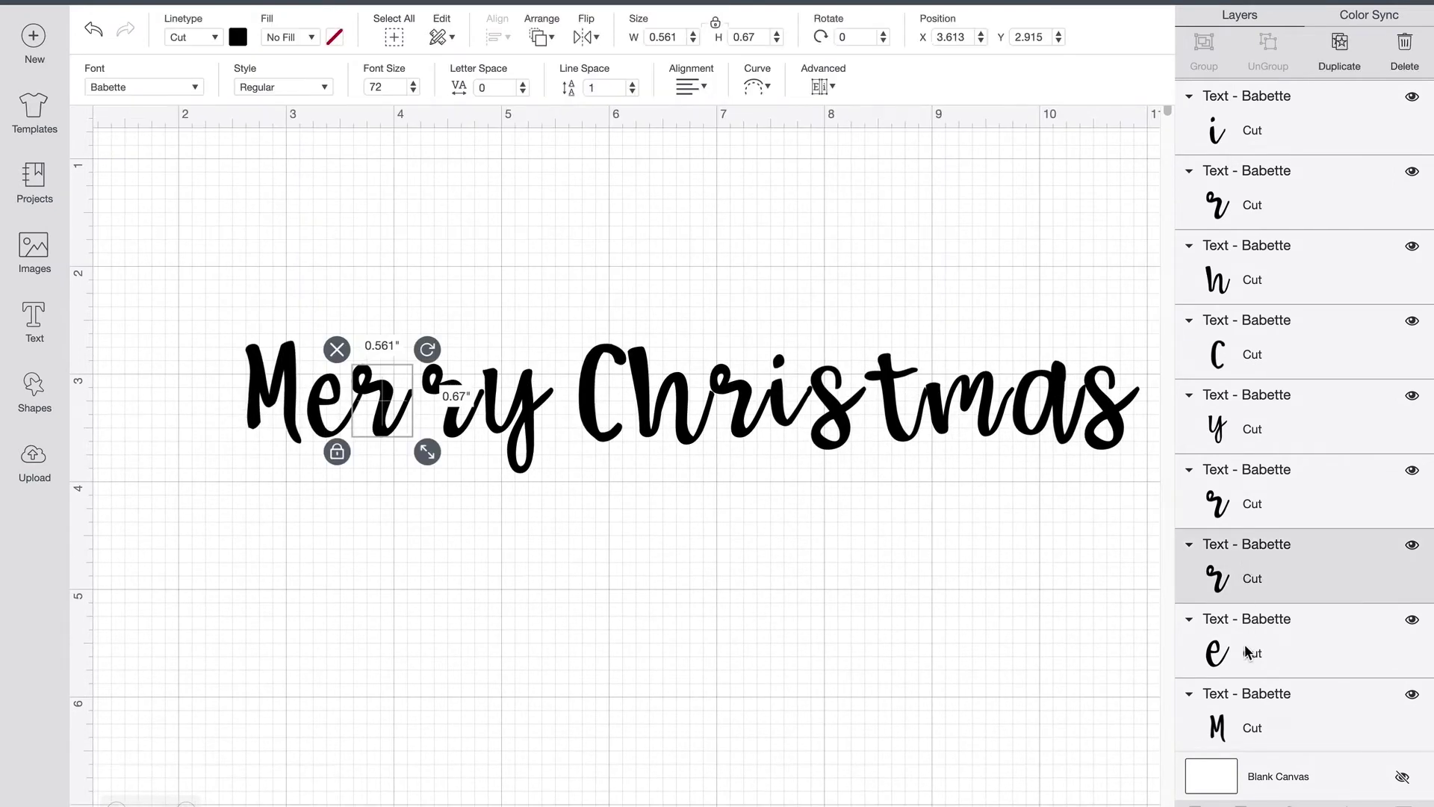
click(1245, 647)
click(1248, 573)
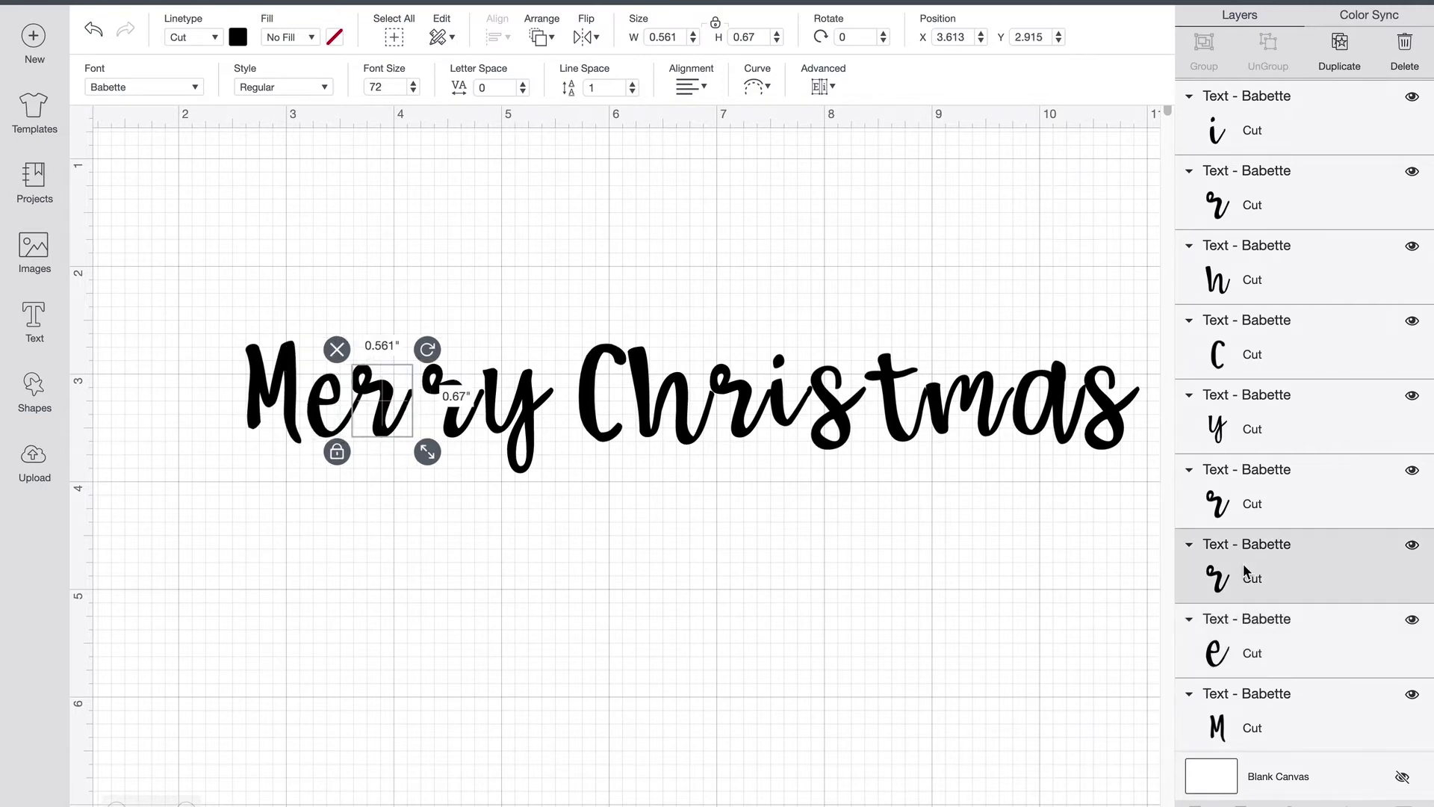
click(1248, 644)
click(453, 513)
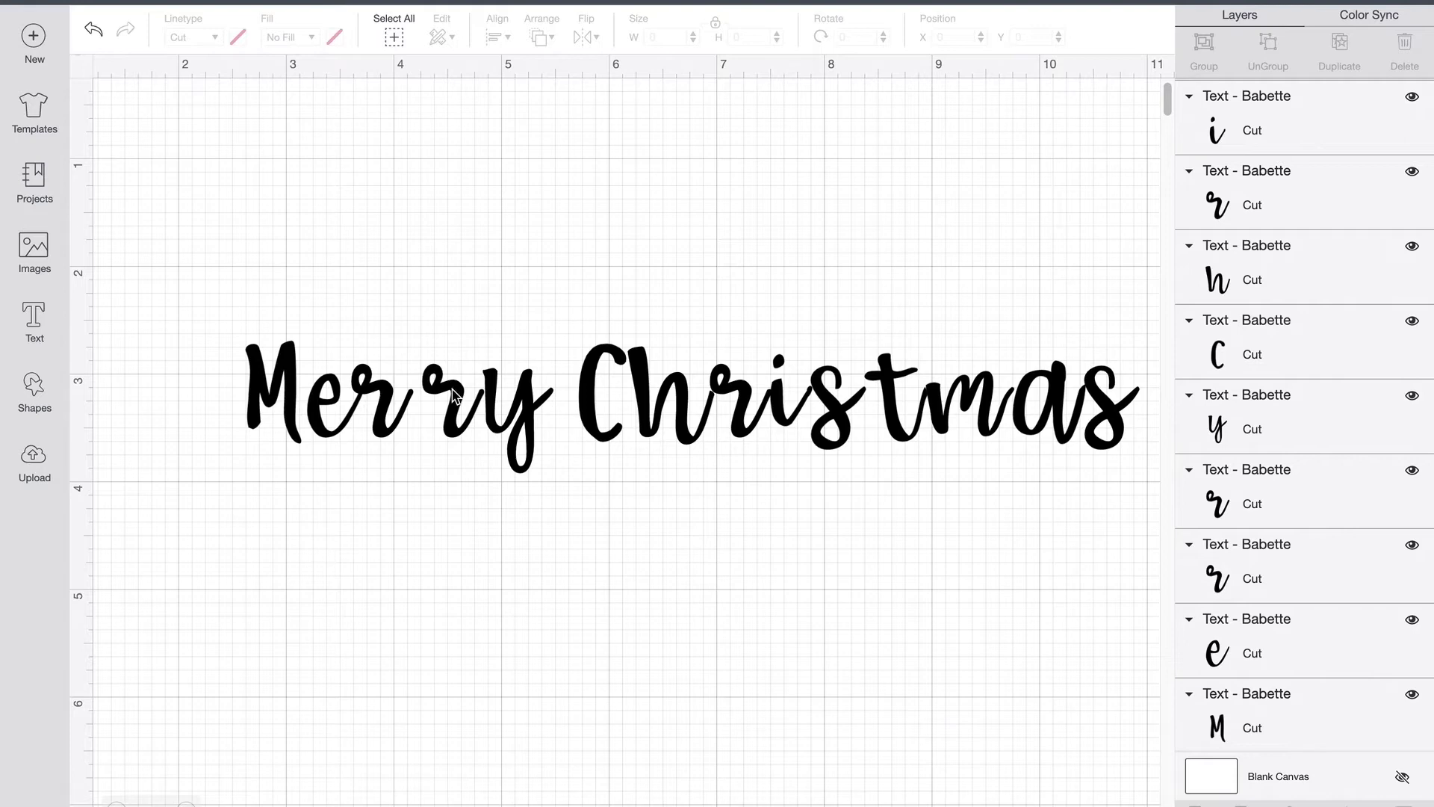
- Move the second r and the y of Merry left, settling the r at X 4.091, Y 2.901
click(452, 394)
drag(453, 394, 433, 394)
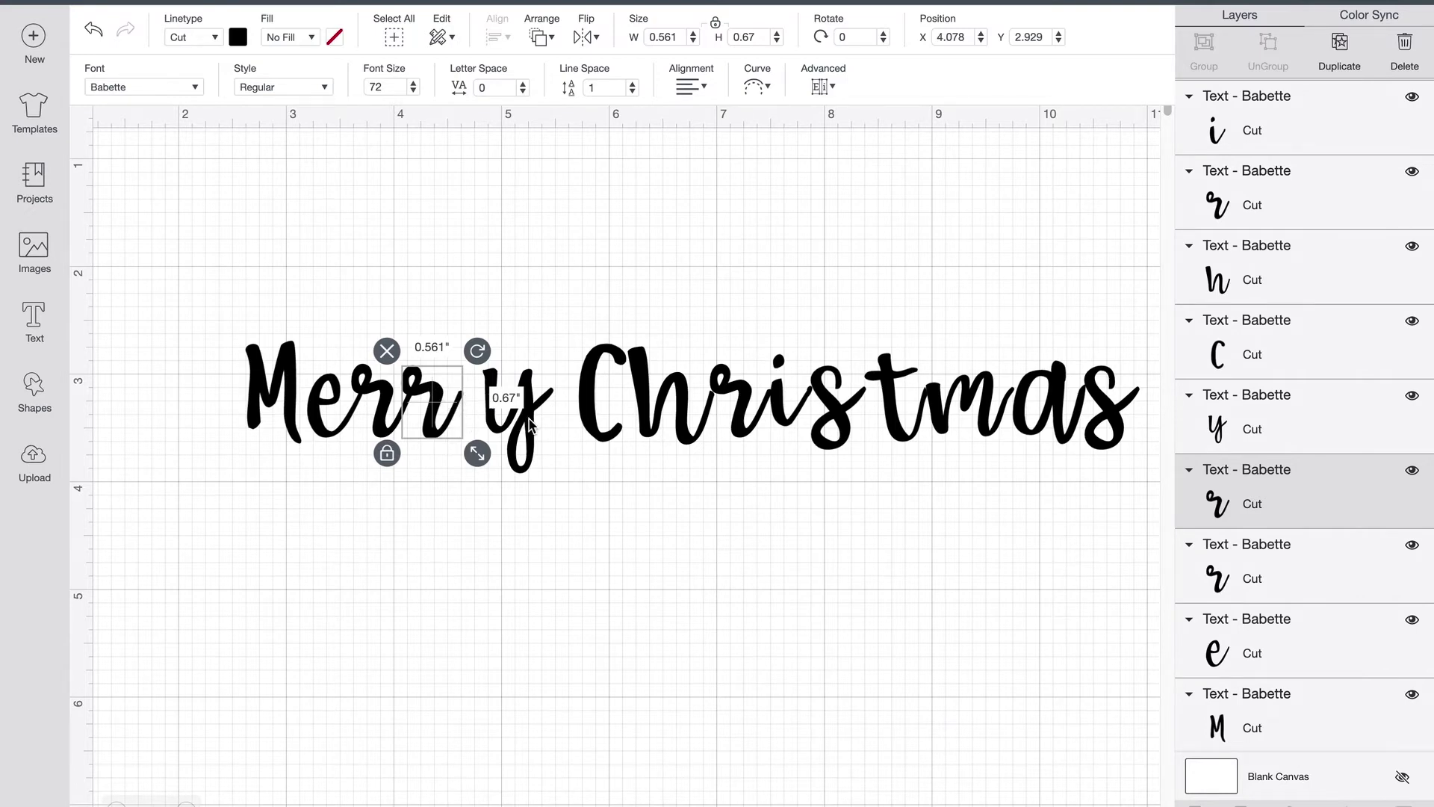
drag(528, 424, 504, 432)
click(337, 473)
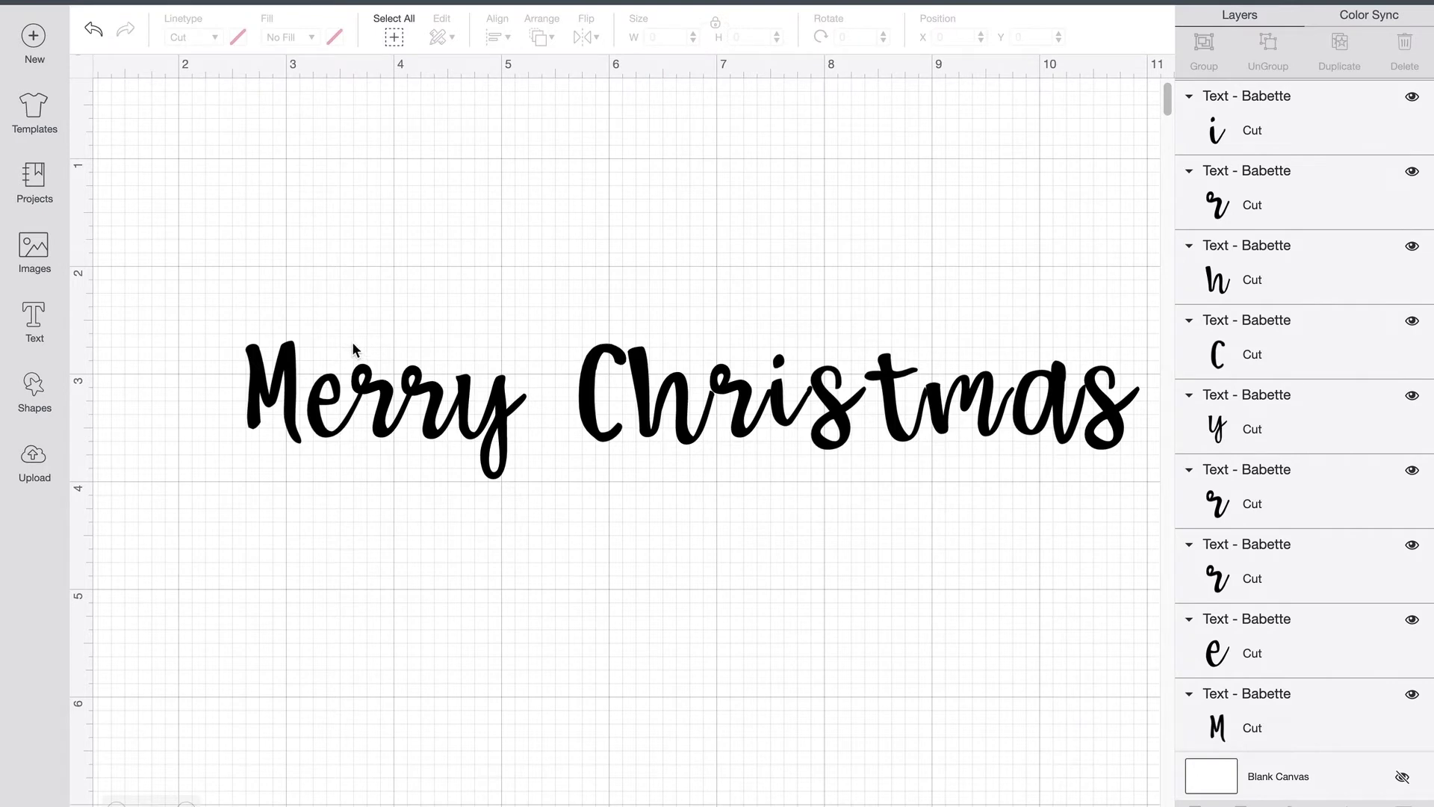
drag(352, 342, 421, 381)
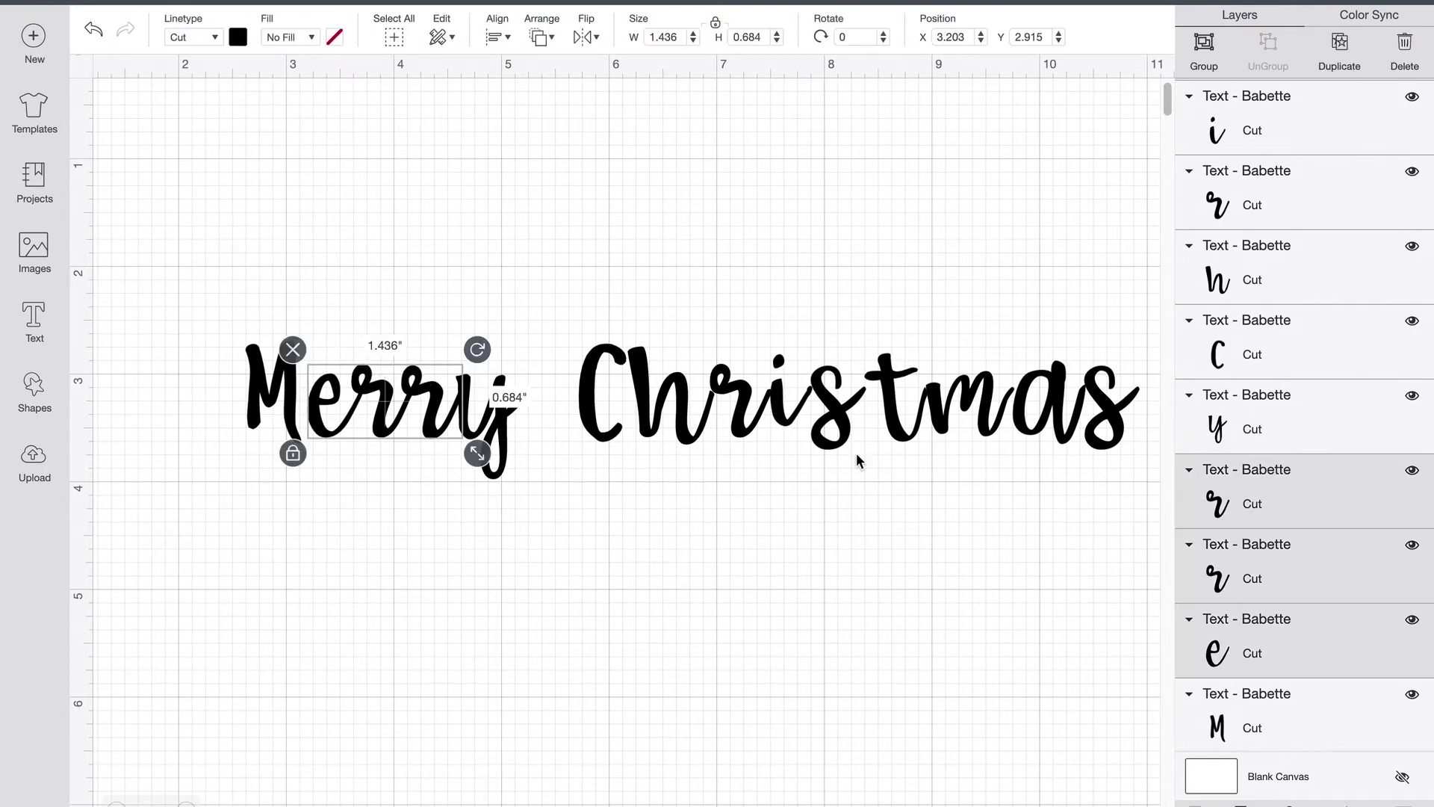
click(415, 464)
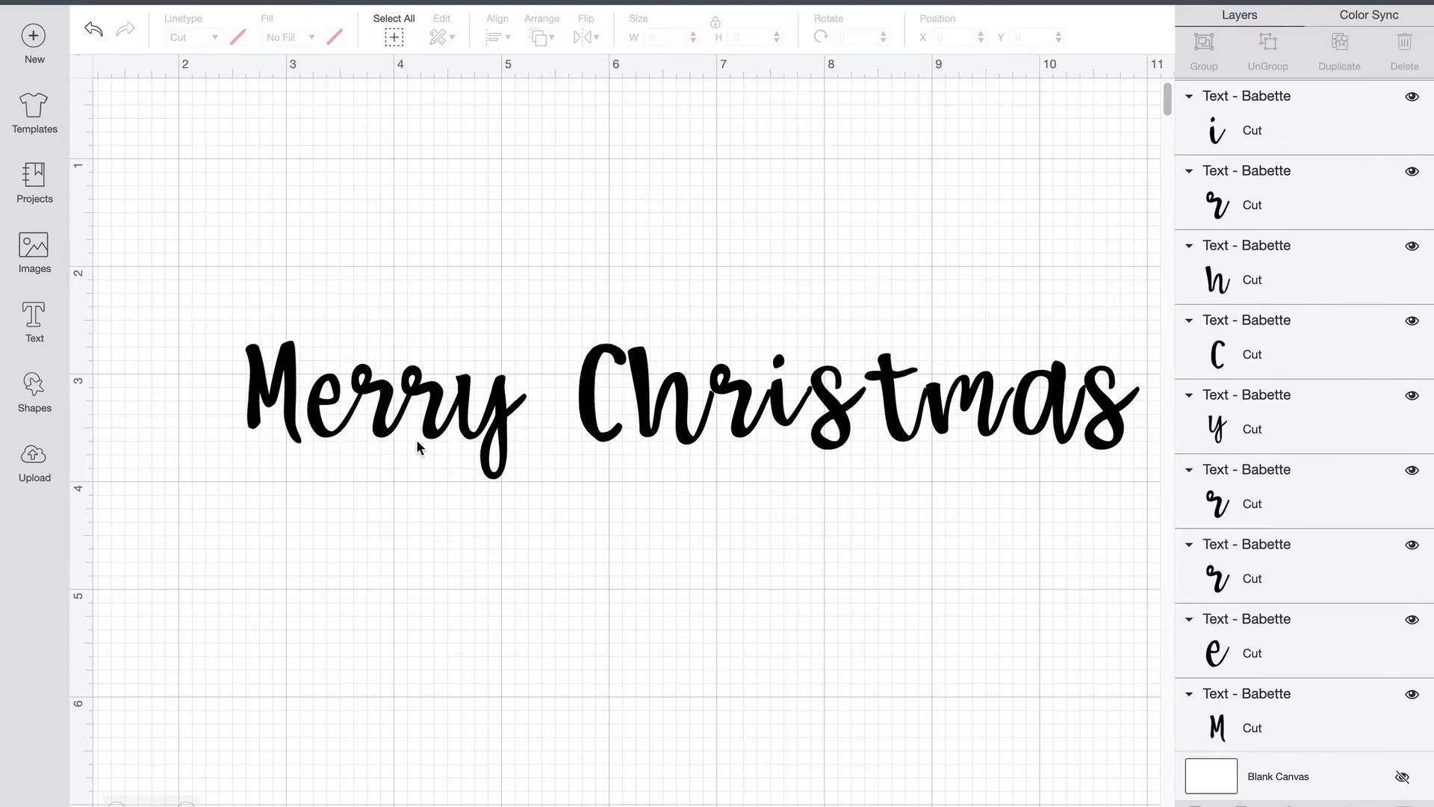
mouse_move(420, 410)
mouse_down()
mouse_move(405, 411)
mouse_move(424, 409)
mouse_up()
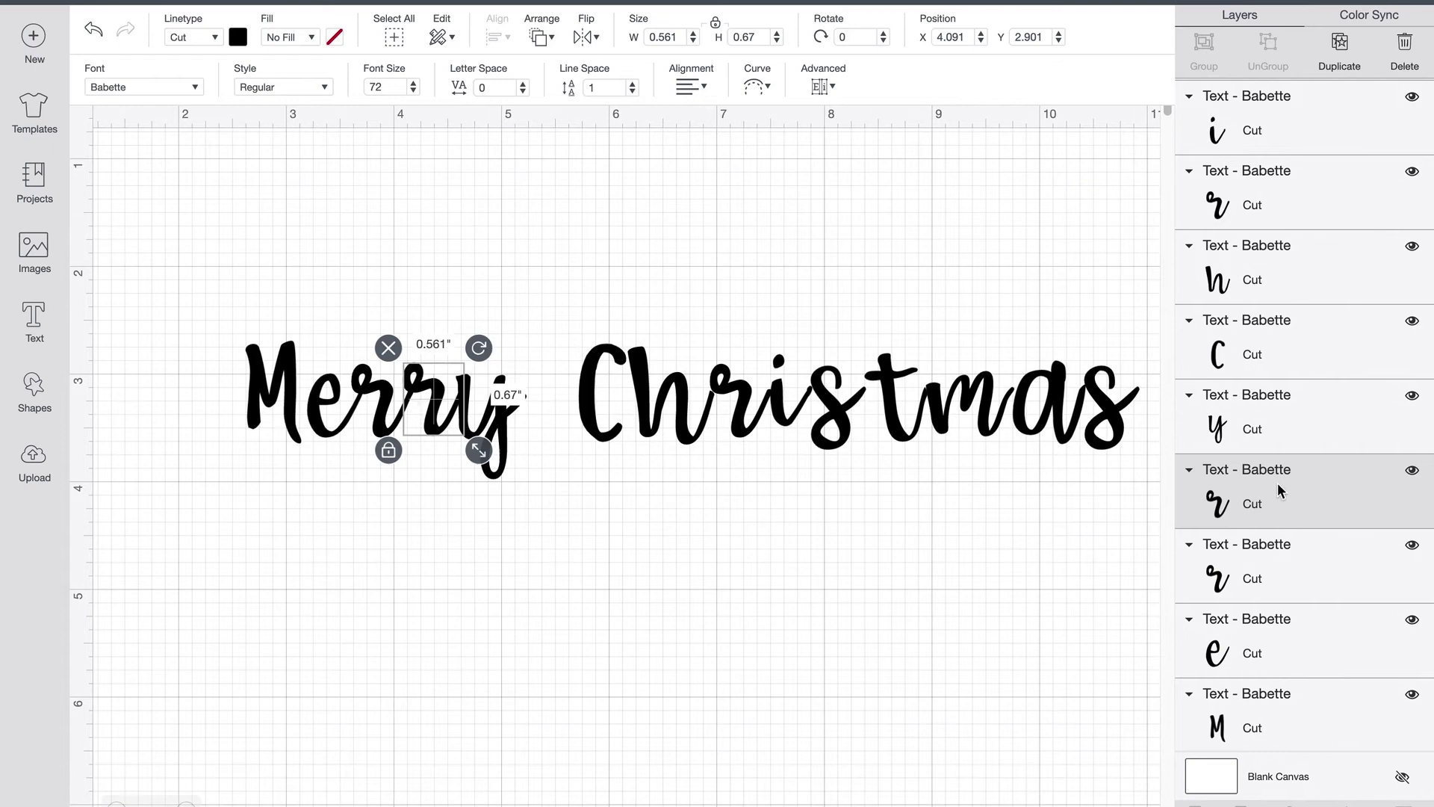
- Select both r letters of Merry and apply Align Top to them
shift+click(1252, 565)
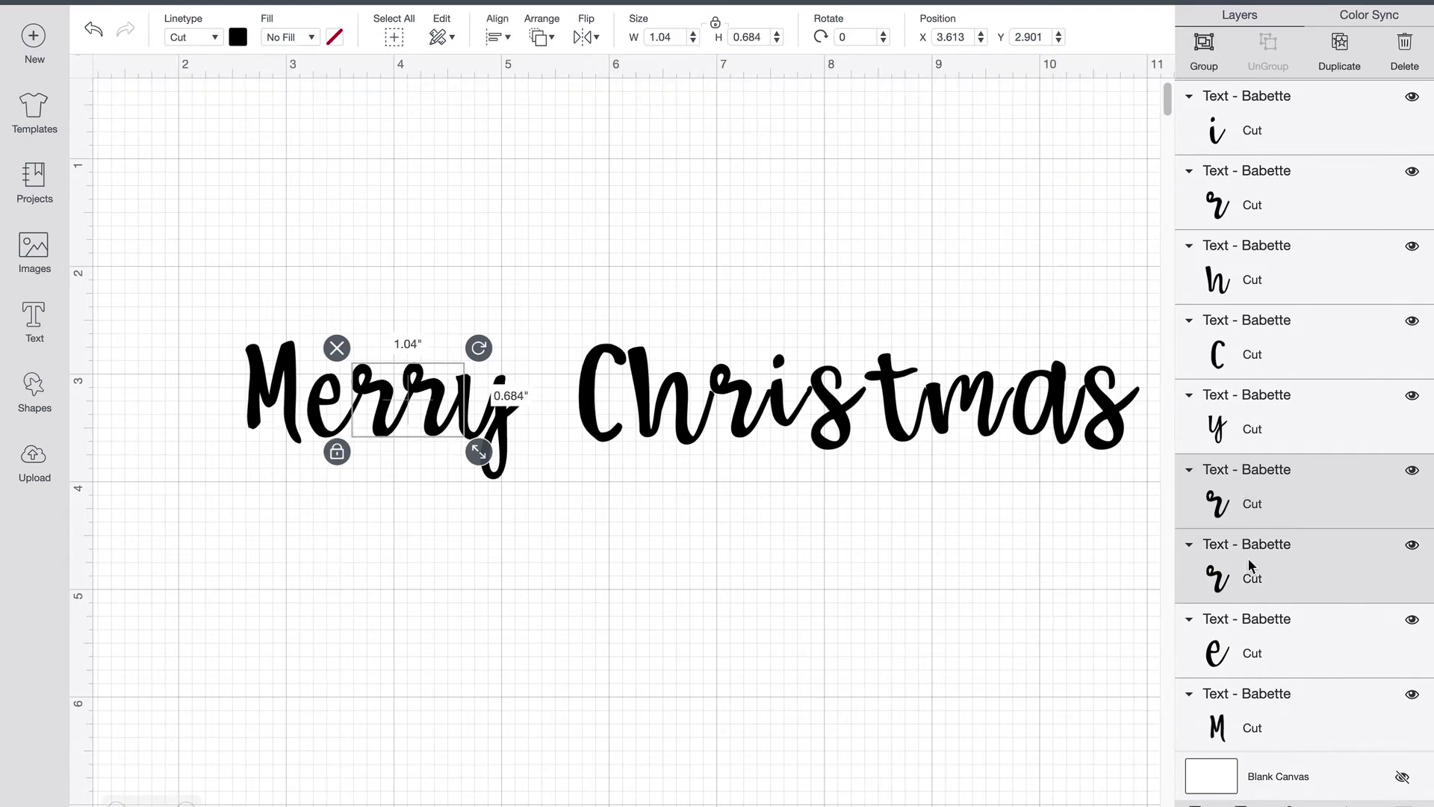
click(498, 37)
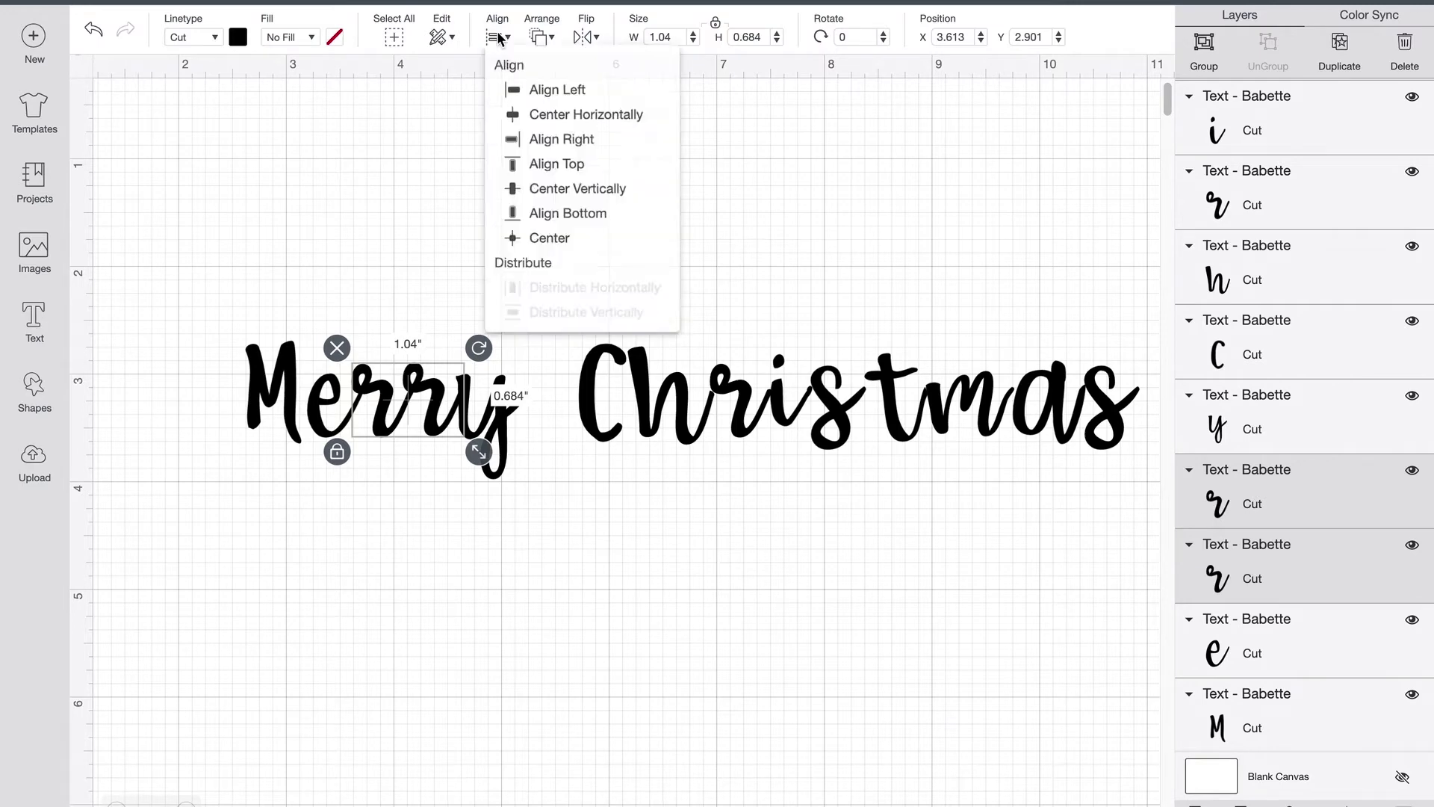
click(570, 173)
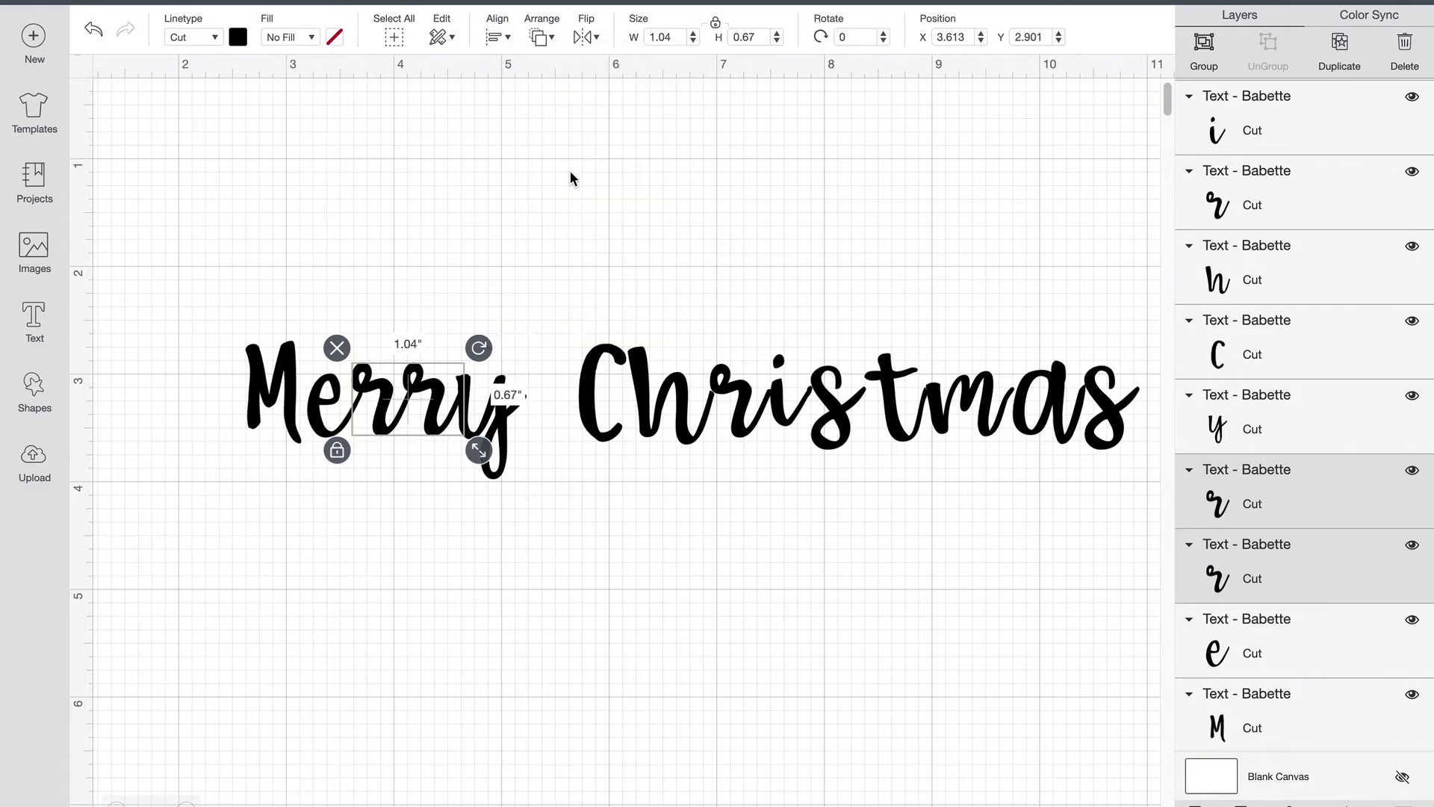
click(439, 592)
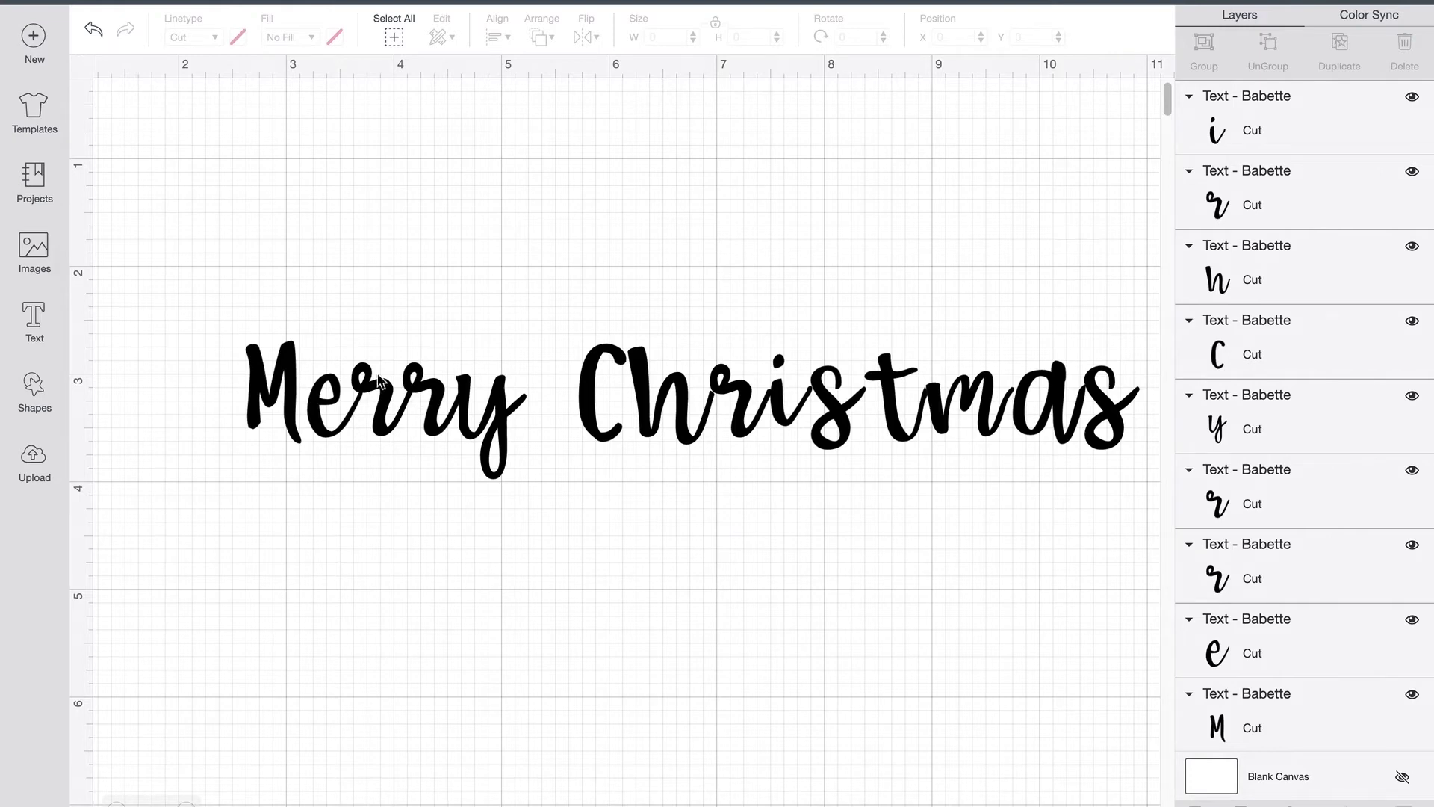
- Tilt Merry's y about 4.18° and nudge it, then move the M to X 2.672, Y 2.714
click(502, 405)
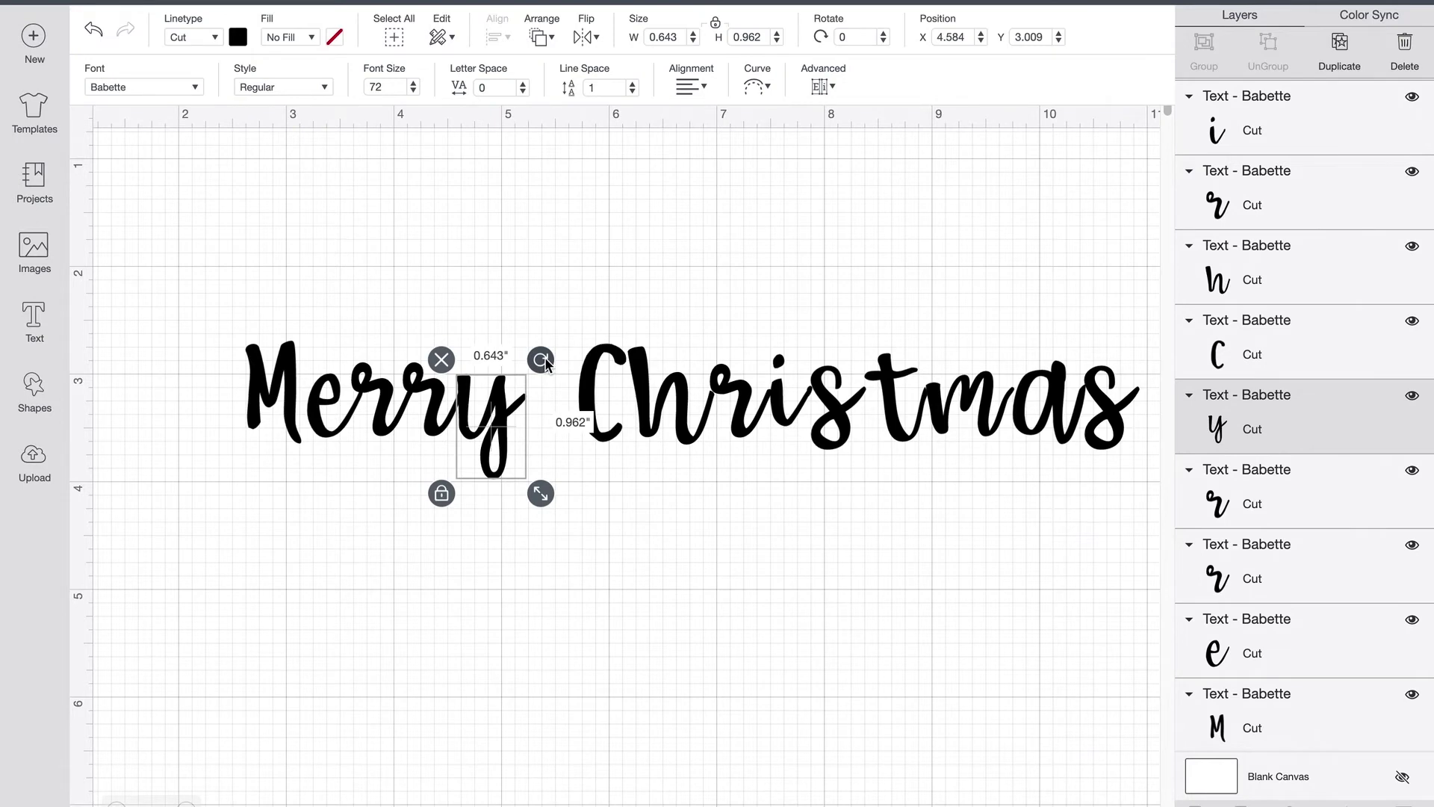
drag(545, 363, 550, 367)
click(362, 523)
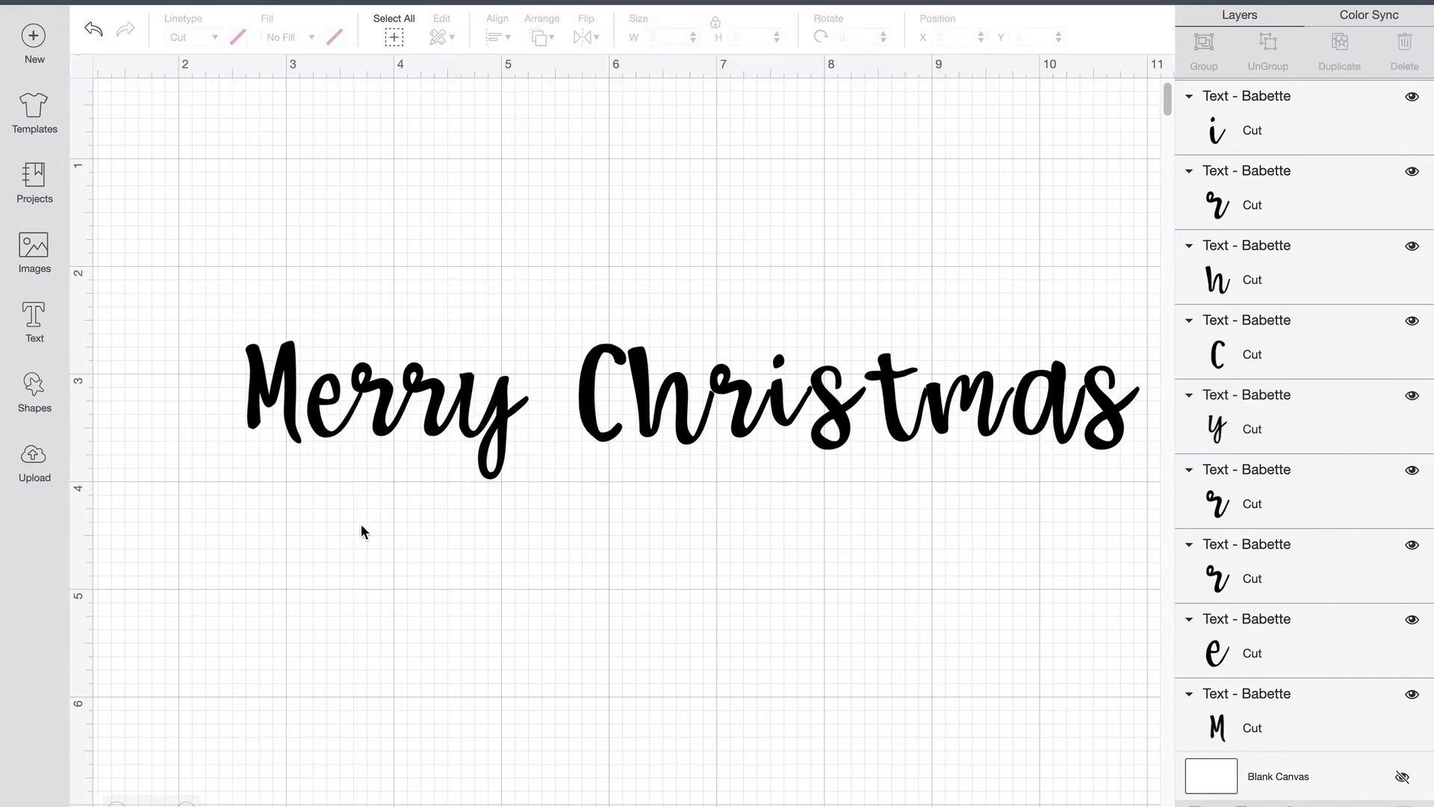
click(502, 433)
drag(502, 434, 500, 433)
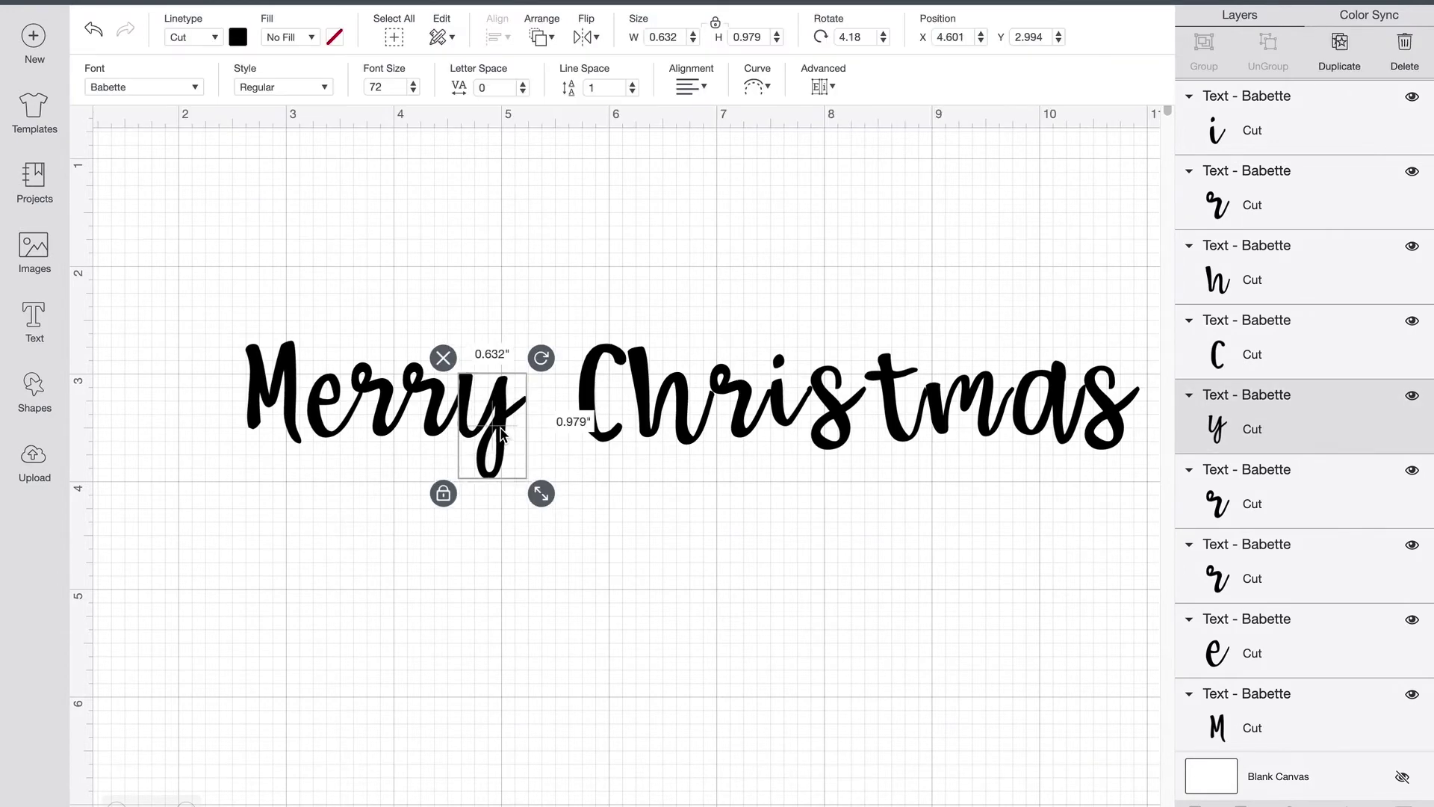
click(342, 482)
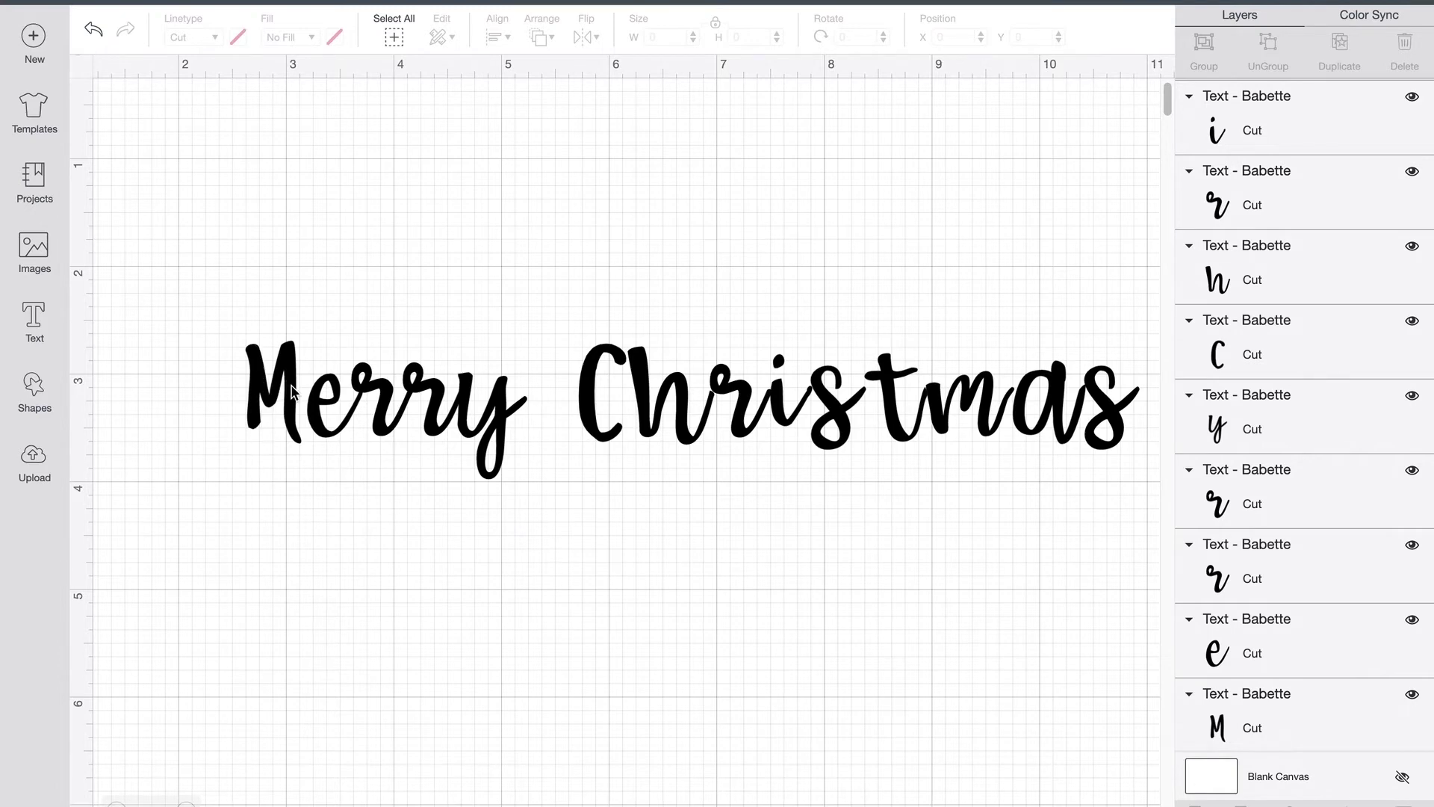
mouse_move(291, 393)
mouse_down()
mouse_move(309, 371)
mouse_move(265, 390)
mouse_move(282, 399)
mouse_up()
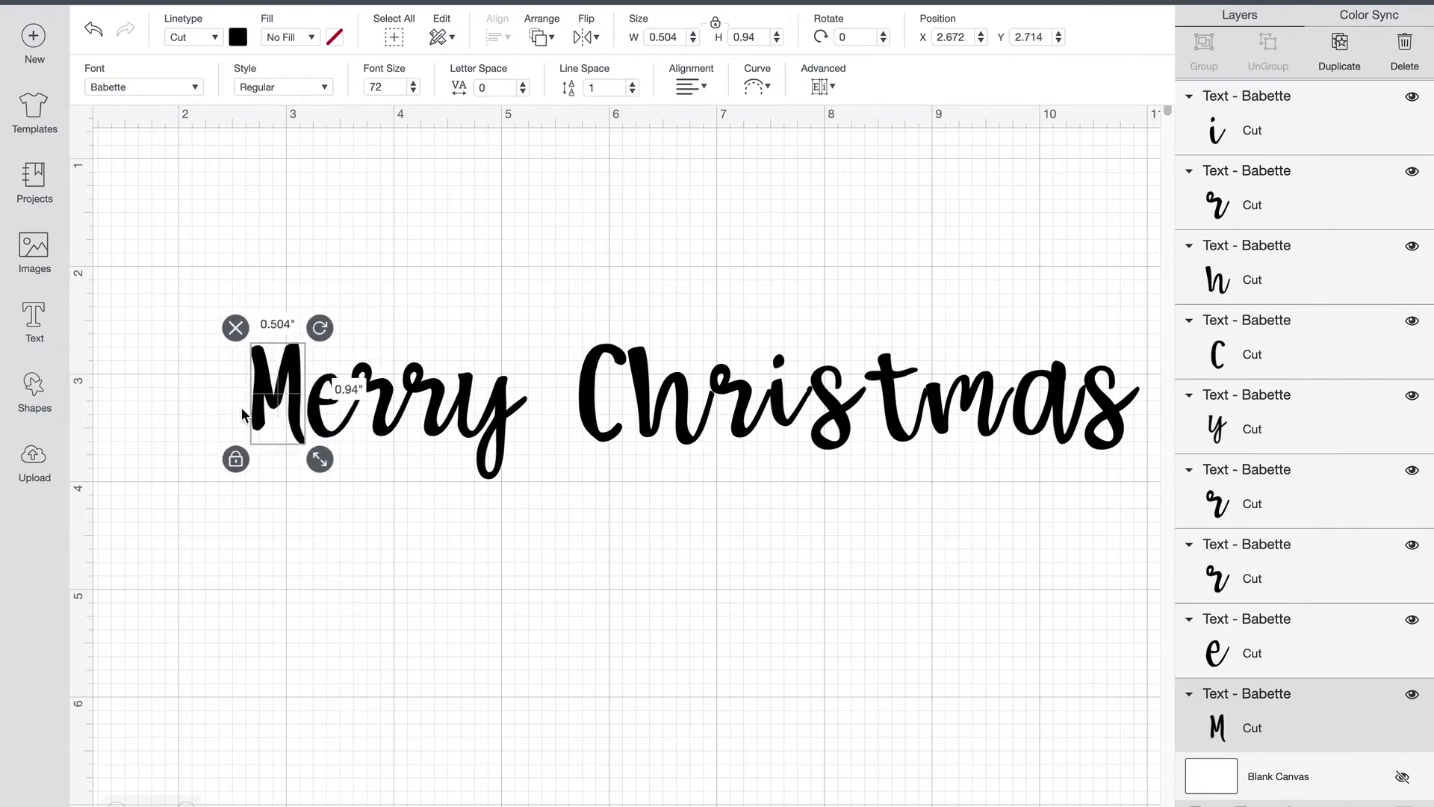
click(303, 479)
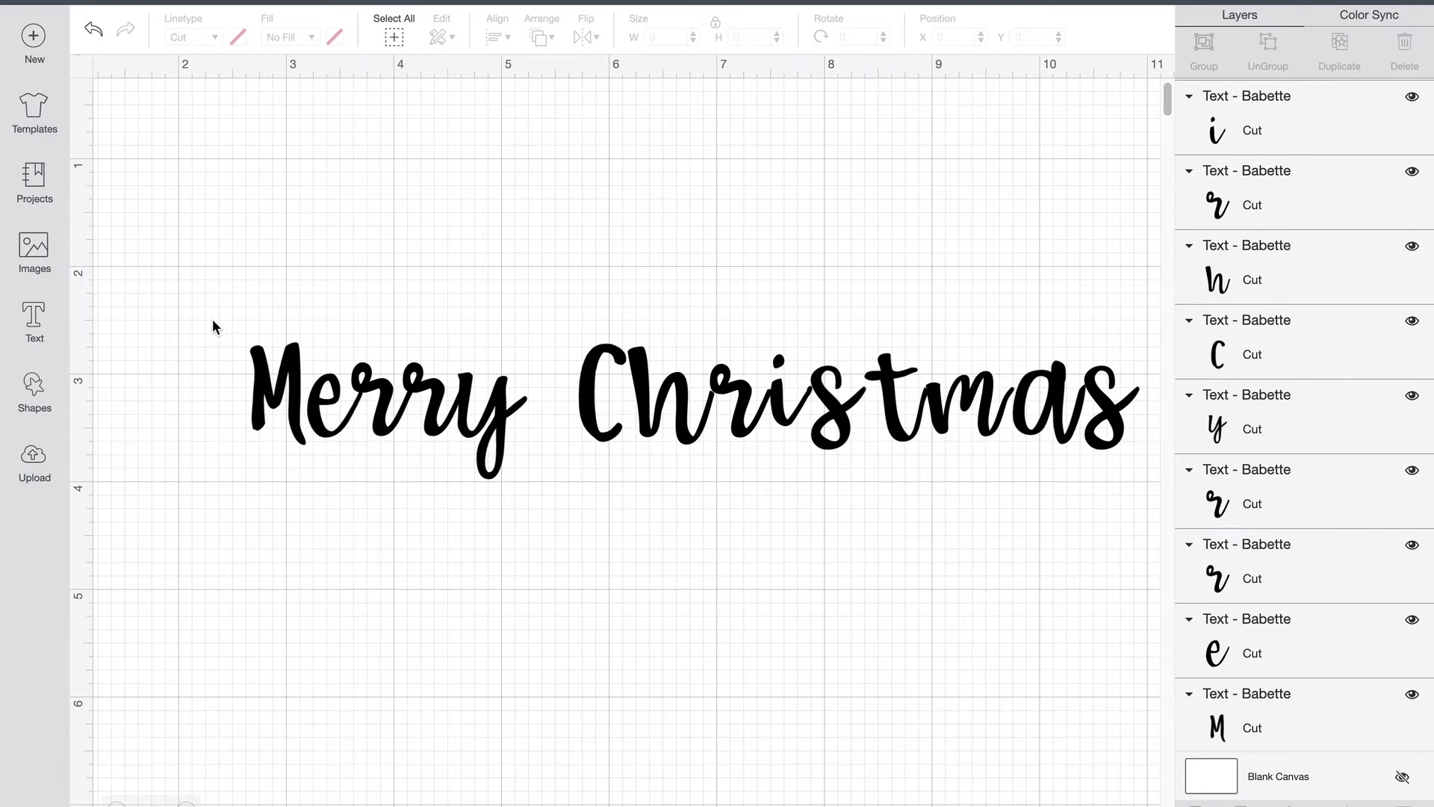
drag(223, 320, 514, 476)
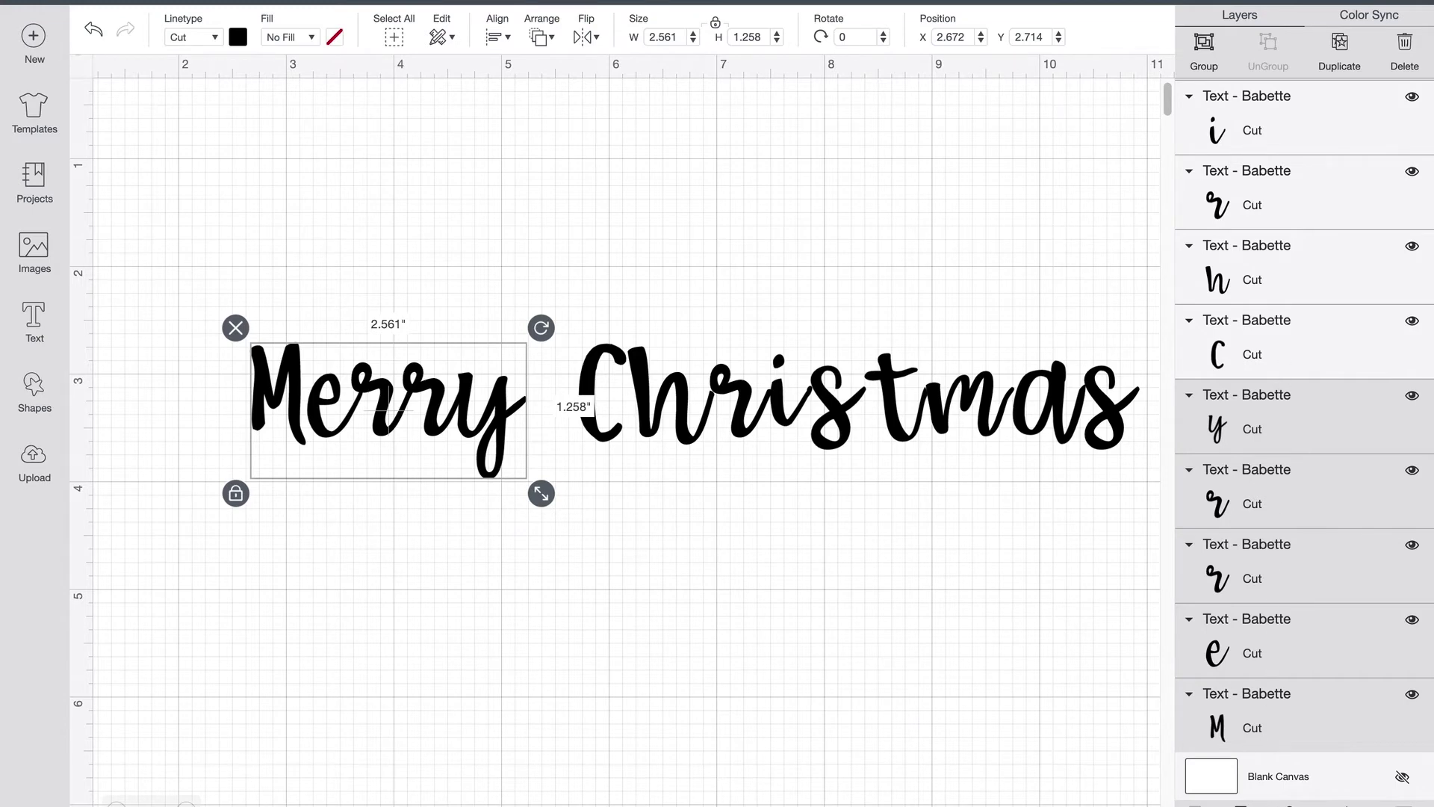
key(Delete)
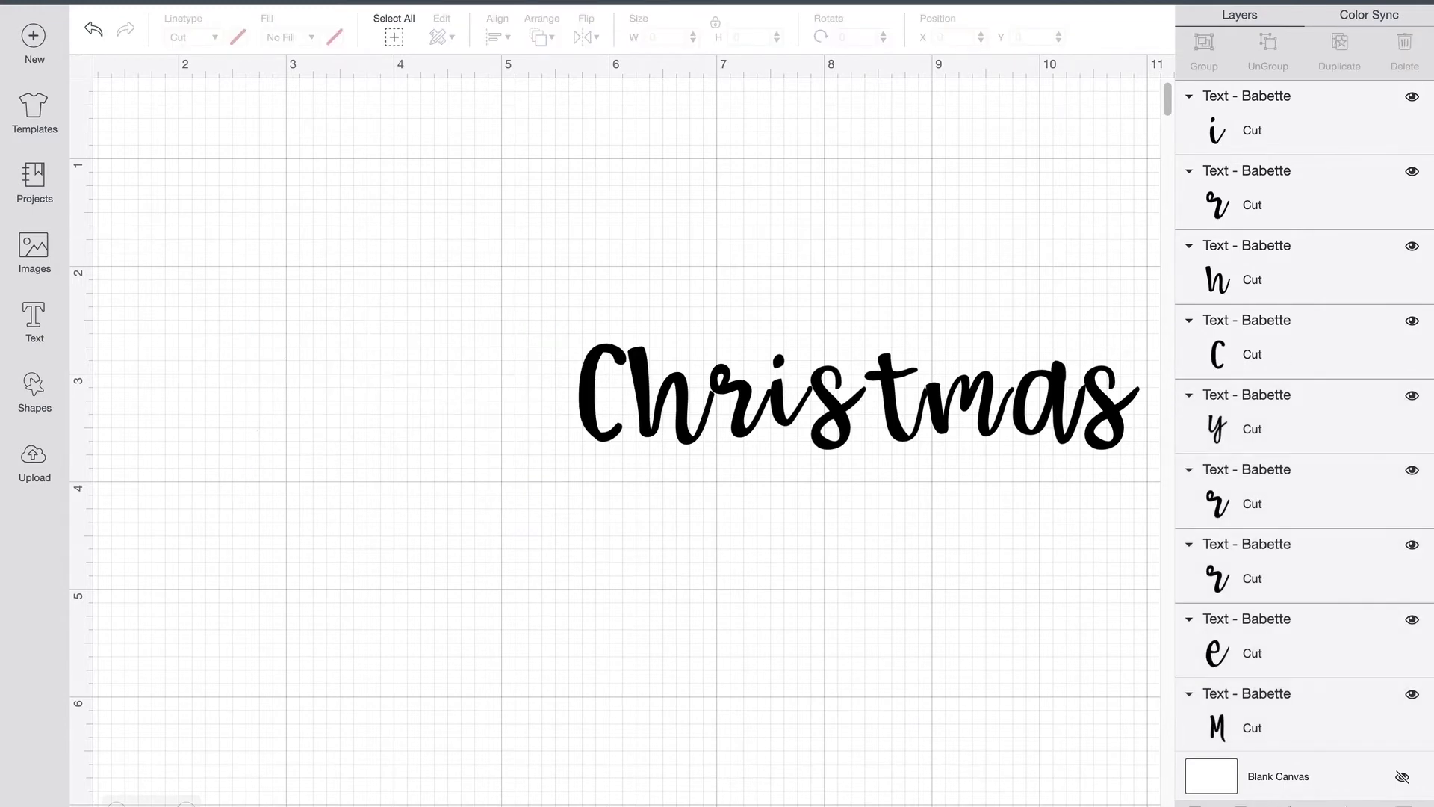
key(ctrl+z)
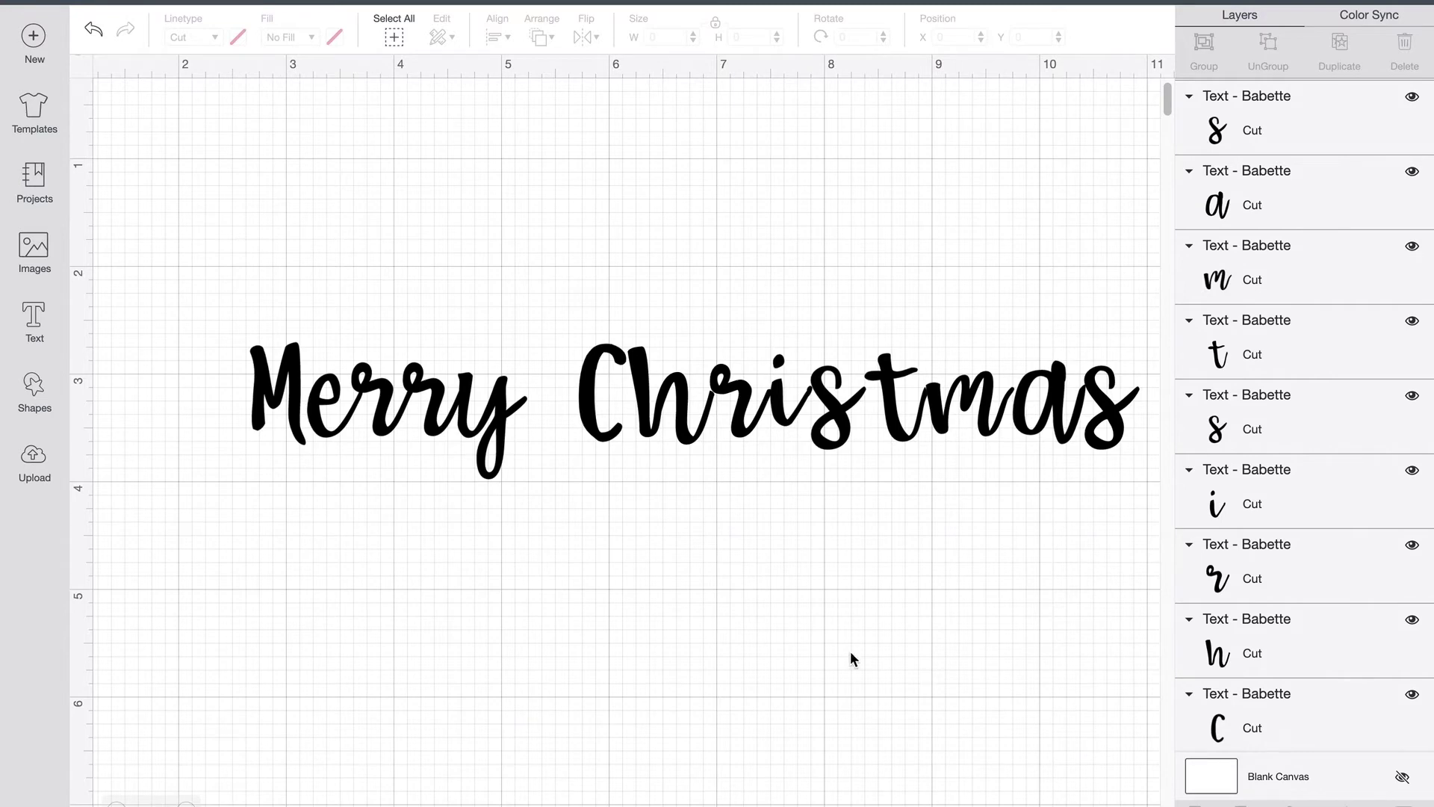
click(434, 437)
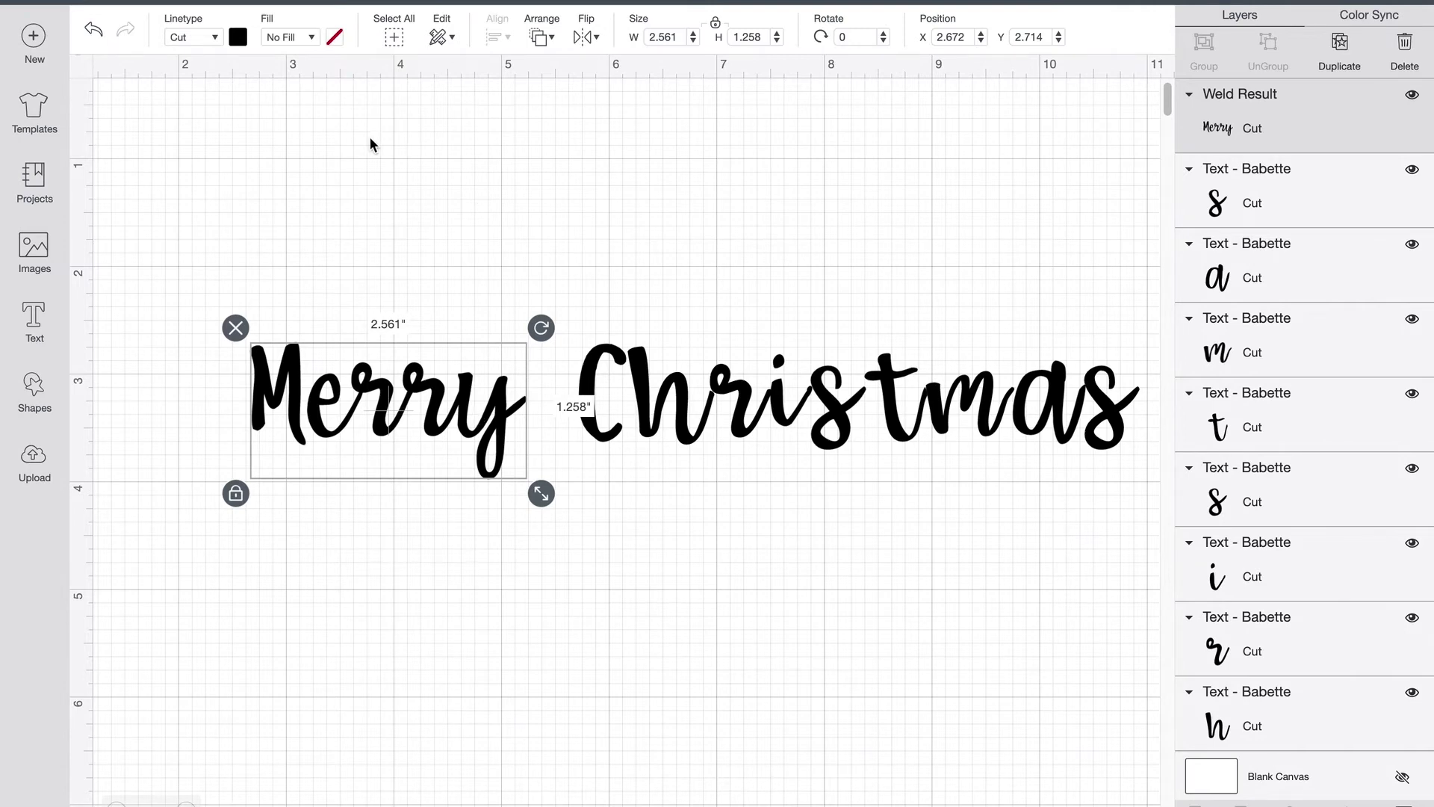
click(92, 33)
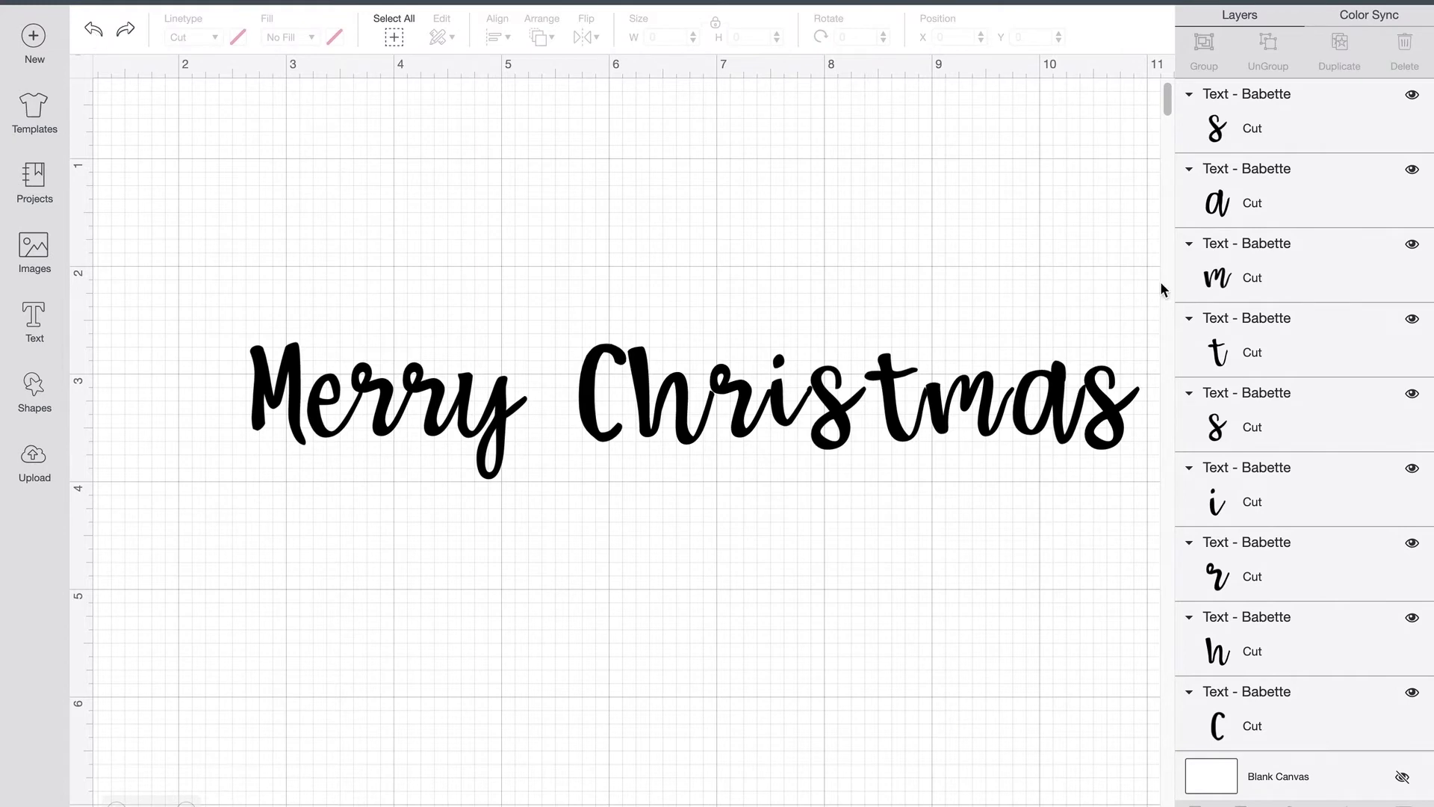
scroll(1346, 593, down, 5)
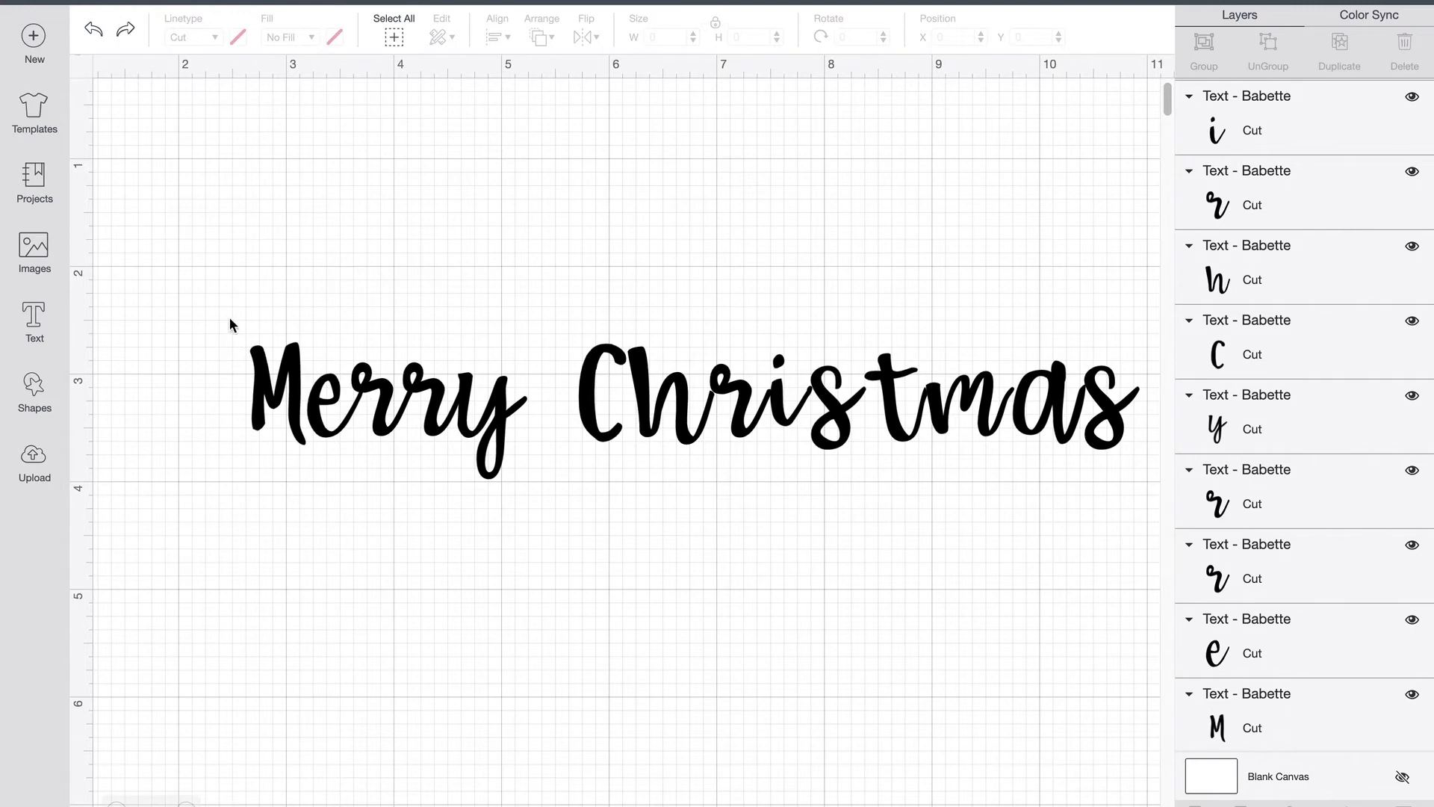
- Marquee-select all five letters of Merry
drag(226, 313, 549, 514)
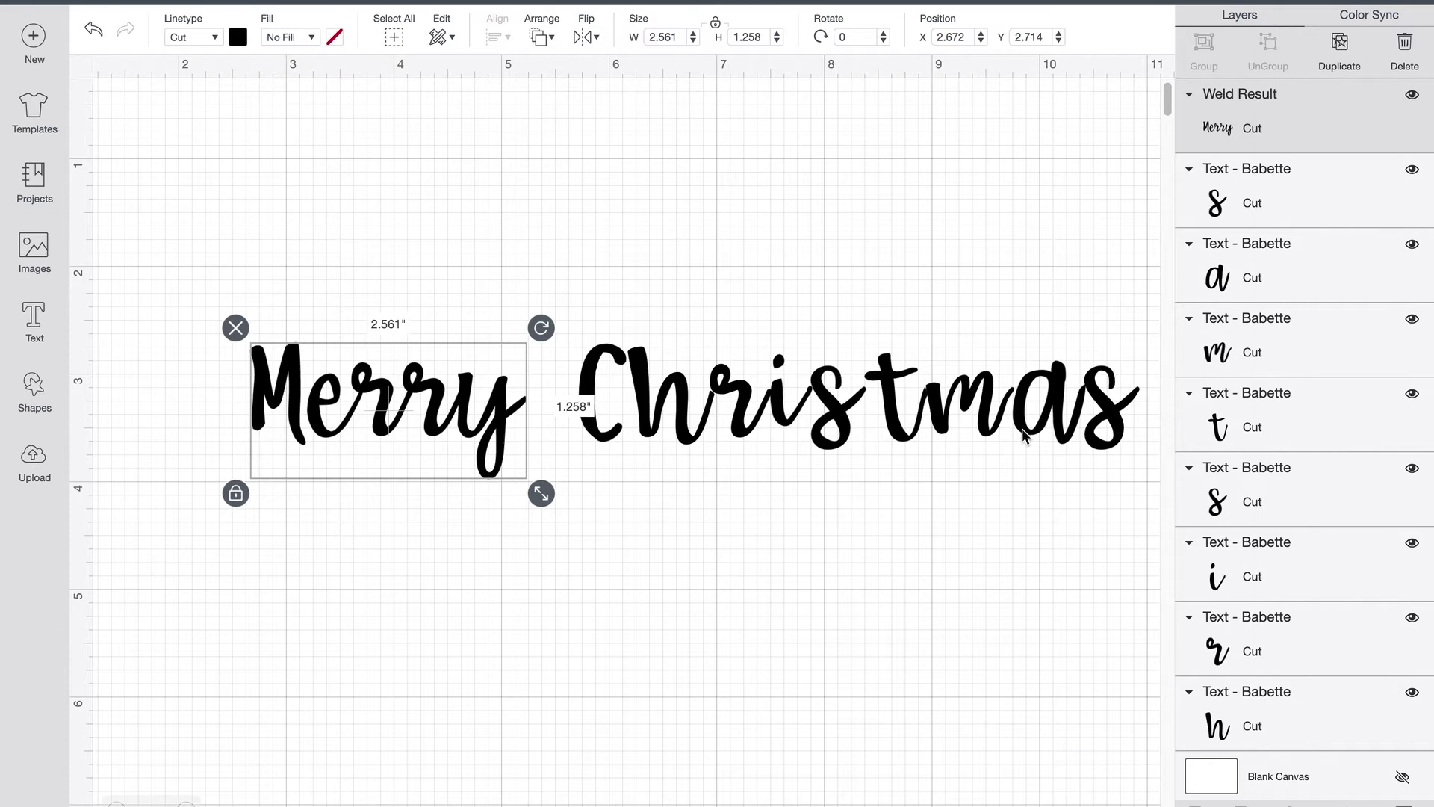
- Undo the Merry weld, duplicate the Merry letters and move the copy below the original
click(96, 32)
scroll(1312, 562, down, 5)
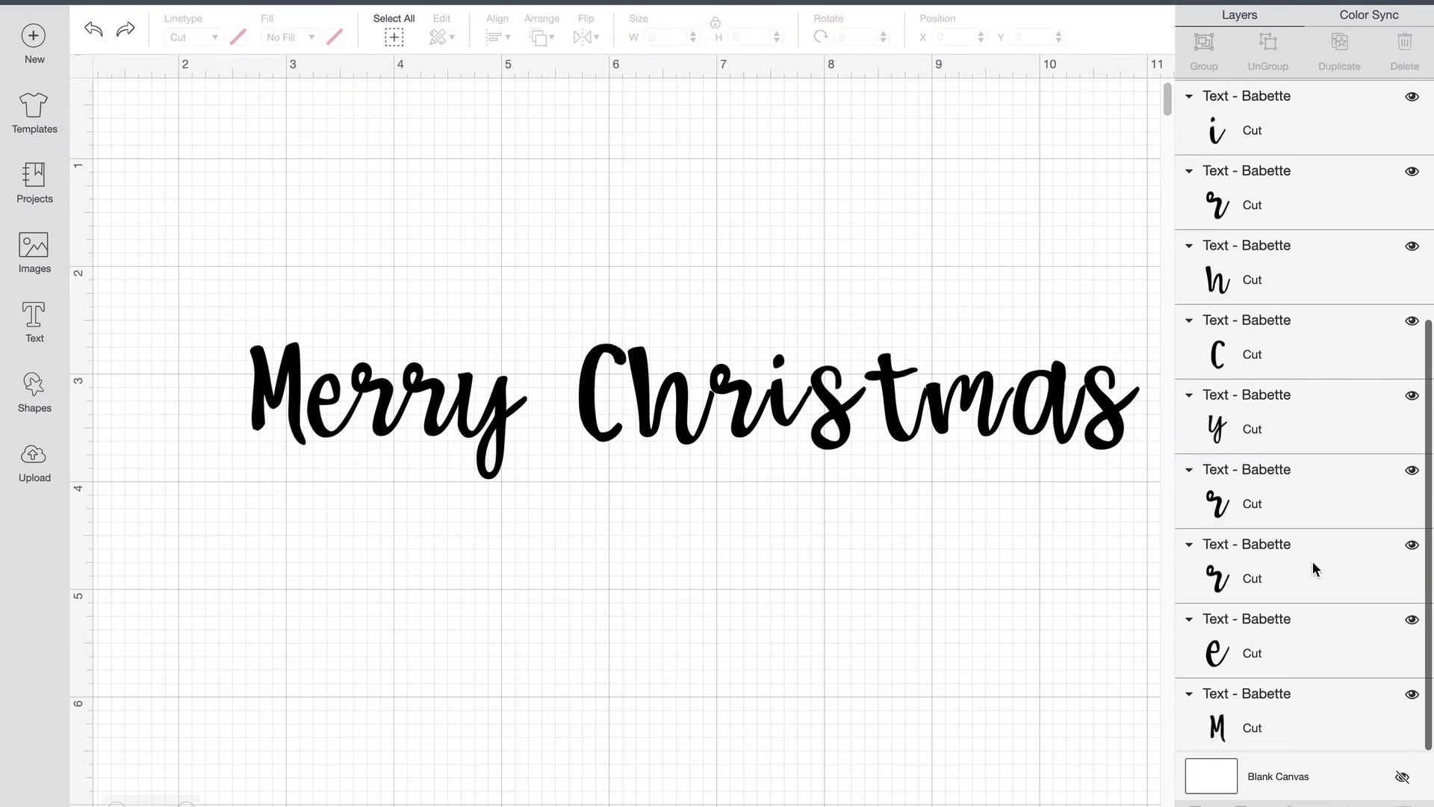
drag(218, 294, 537, 511)
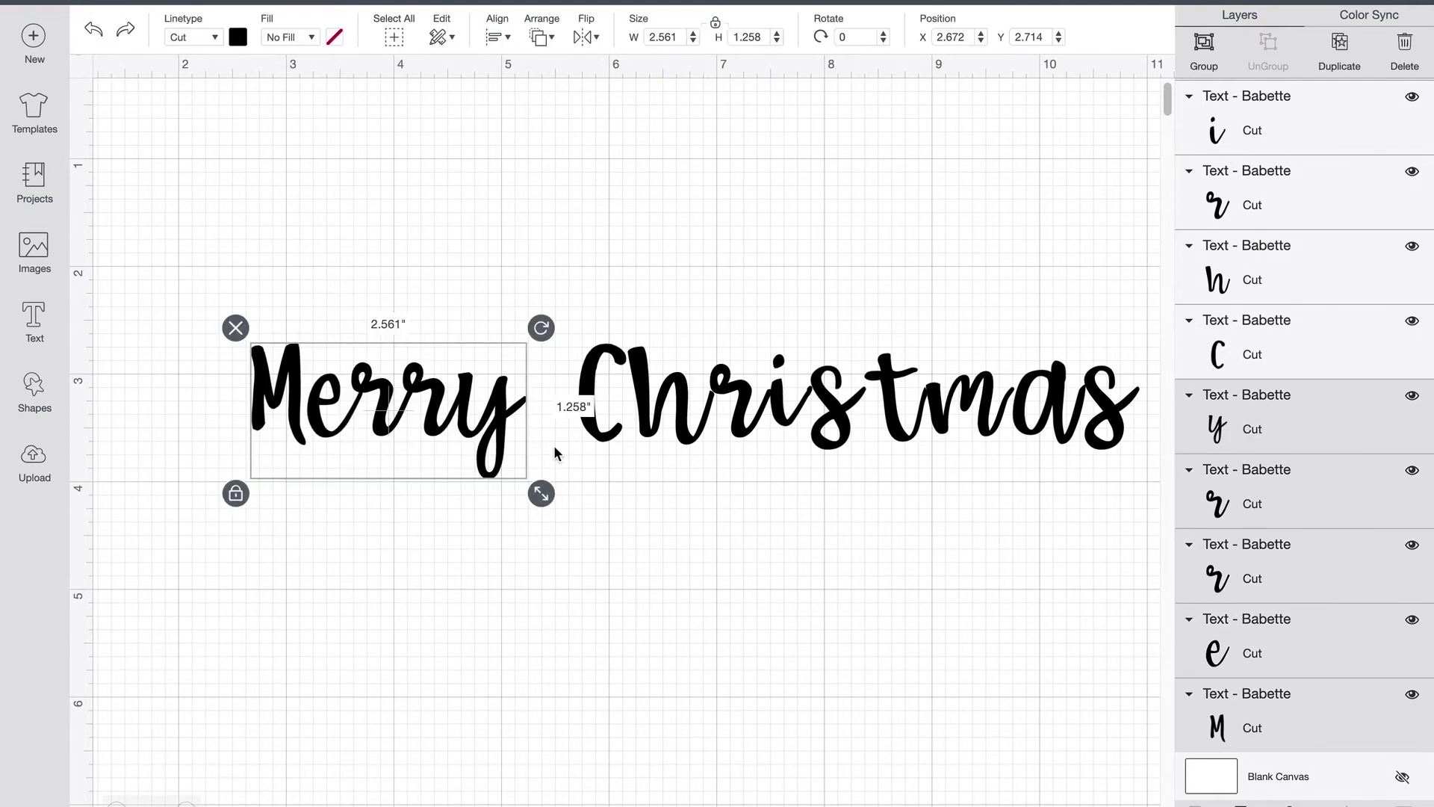
right_click(403, 379)
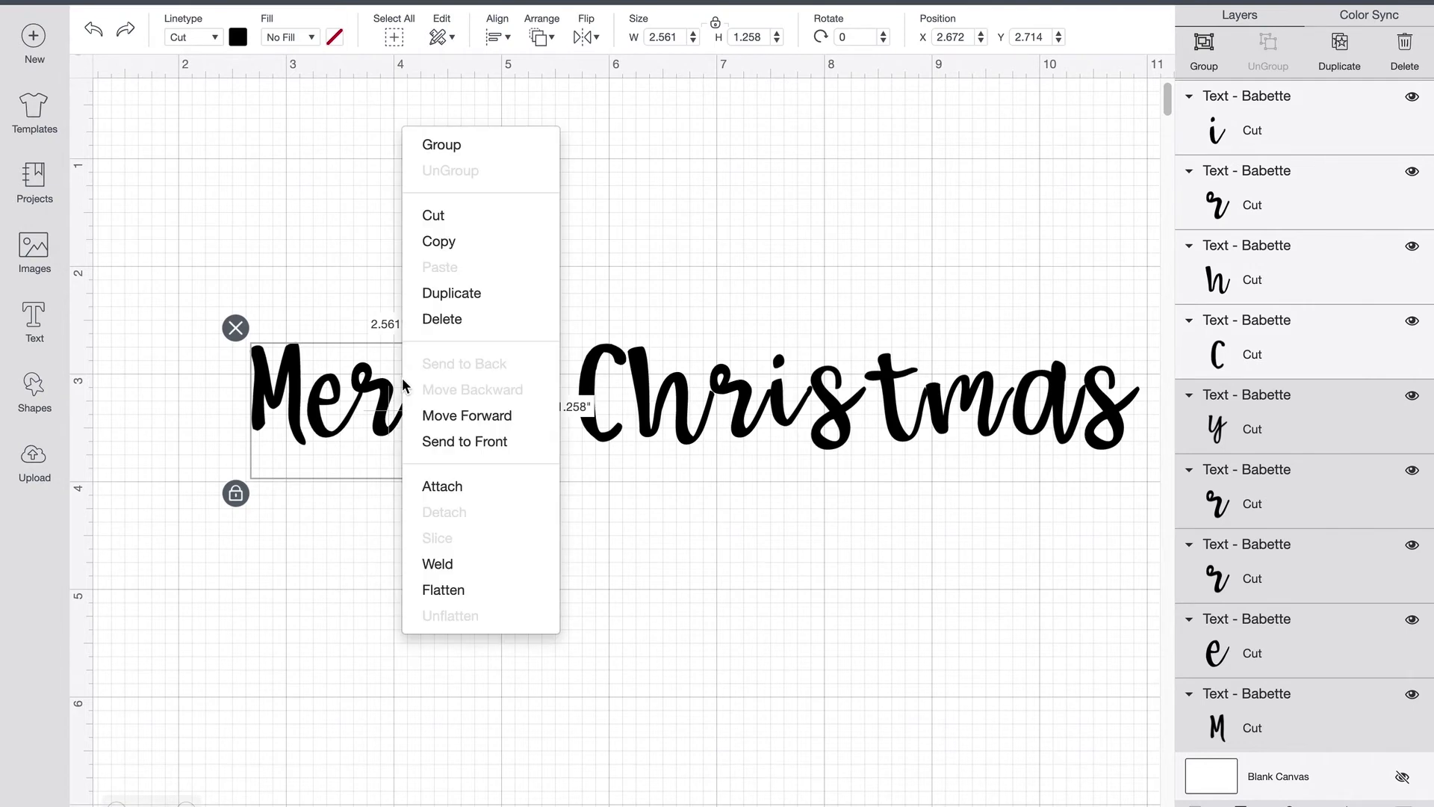
click(474, 296)
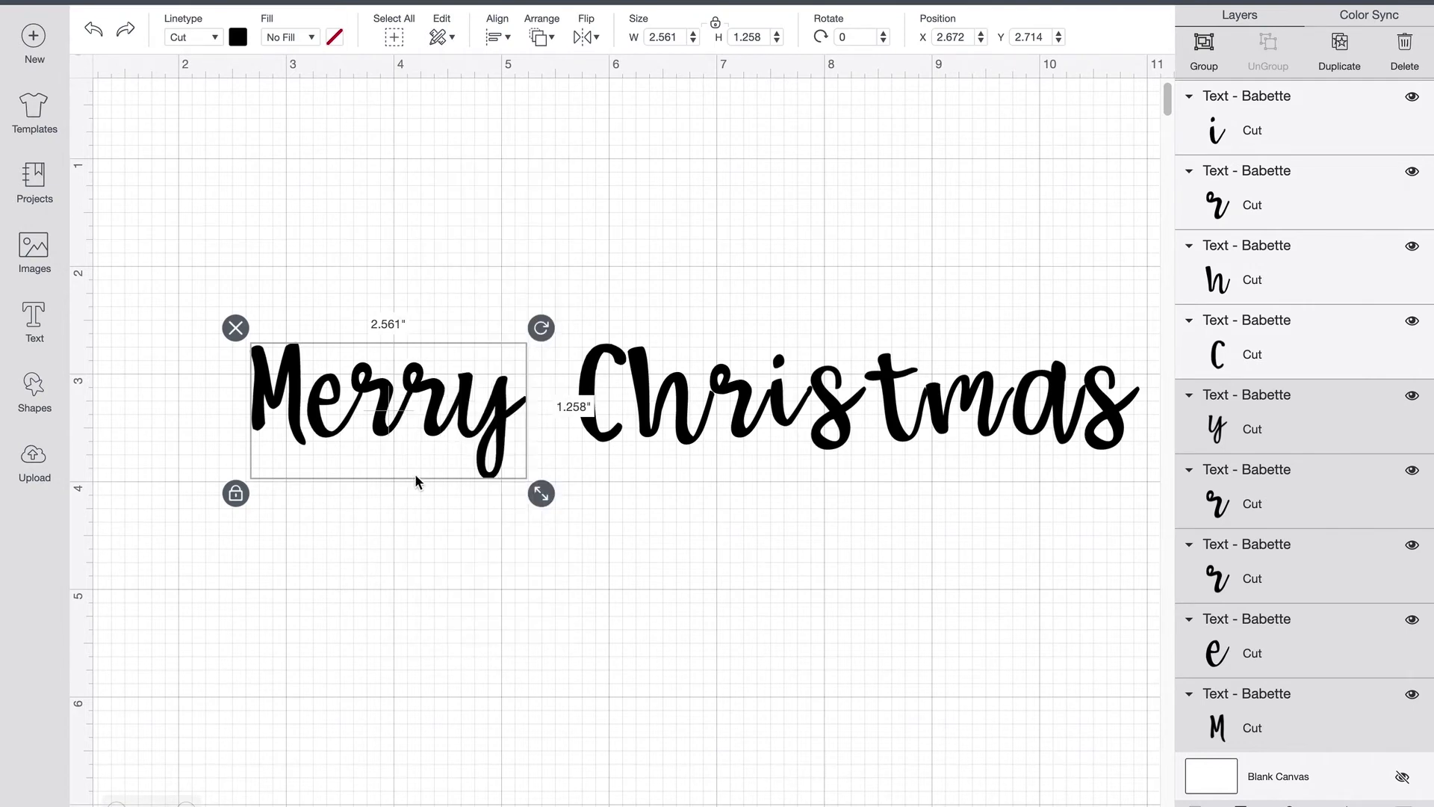
drag(389, 408, 433, 544)
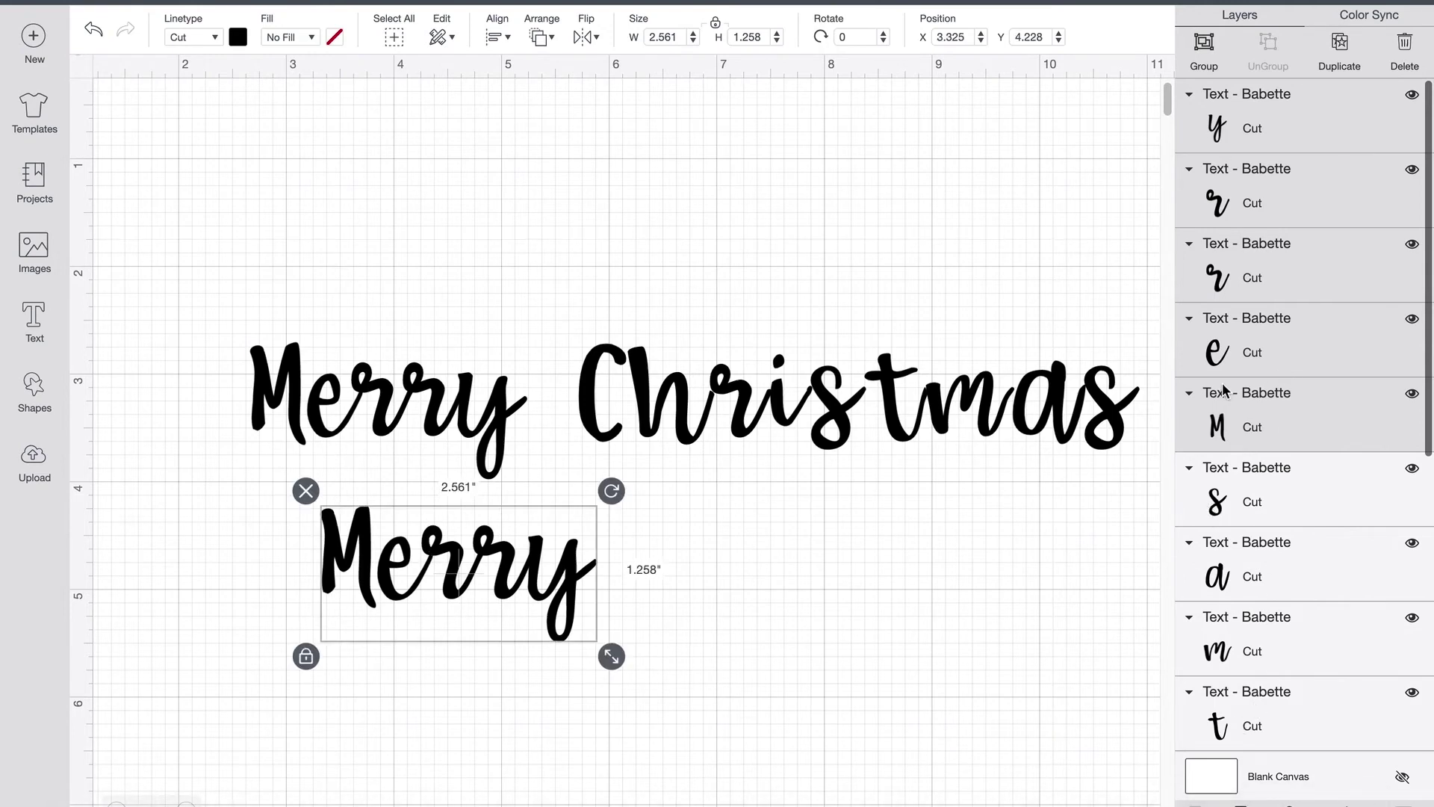
- Hide the copy's y, r, r, e and M layers, then reselect the visible Merry letters
click(1411, 95)
click(1412, 170)
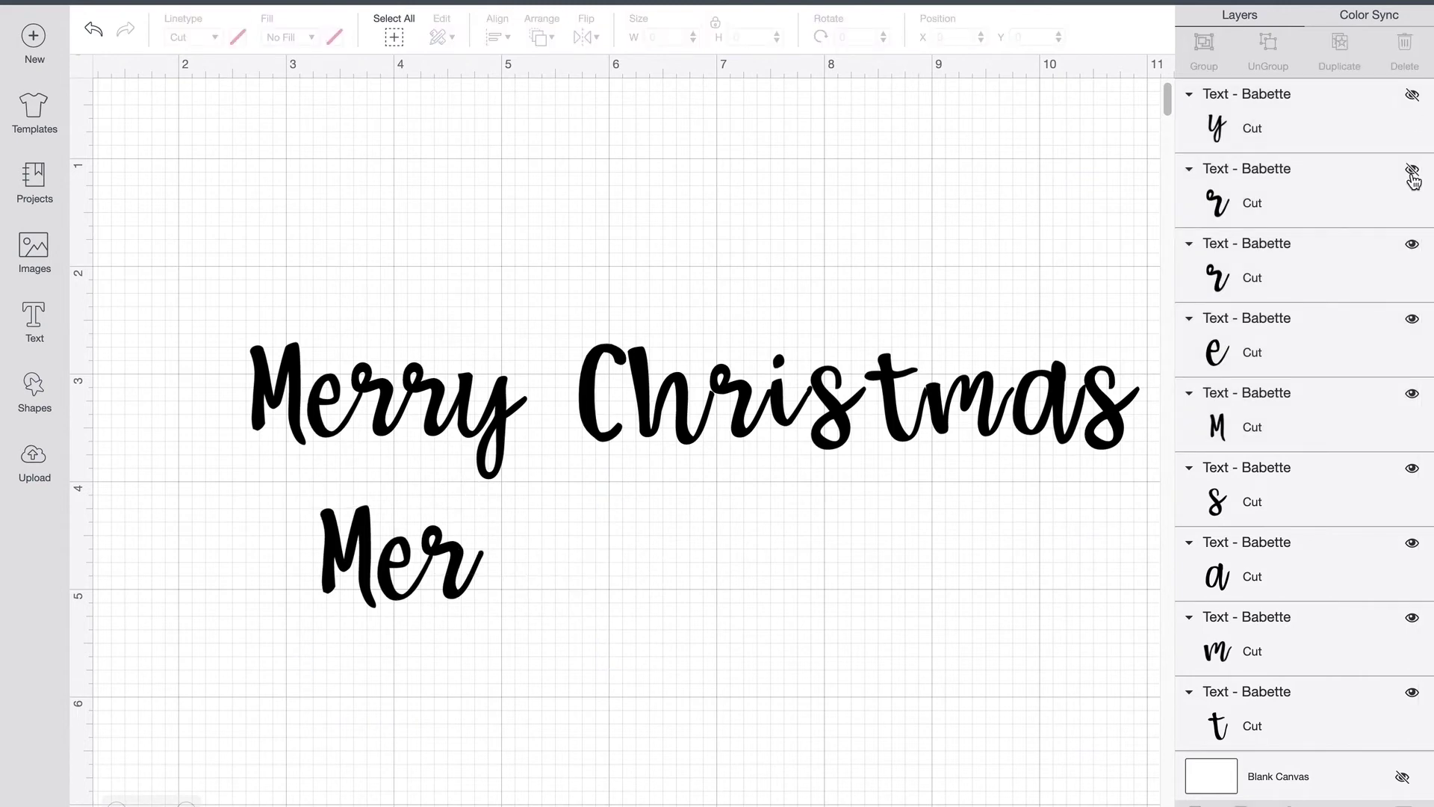
click(1412, 244)
click(1412, 319)
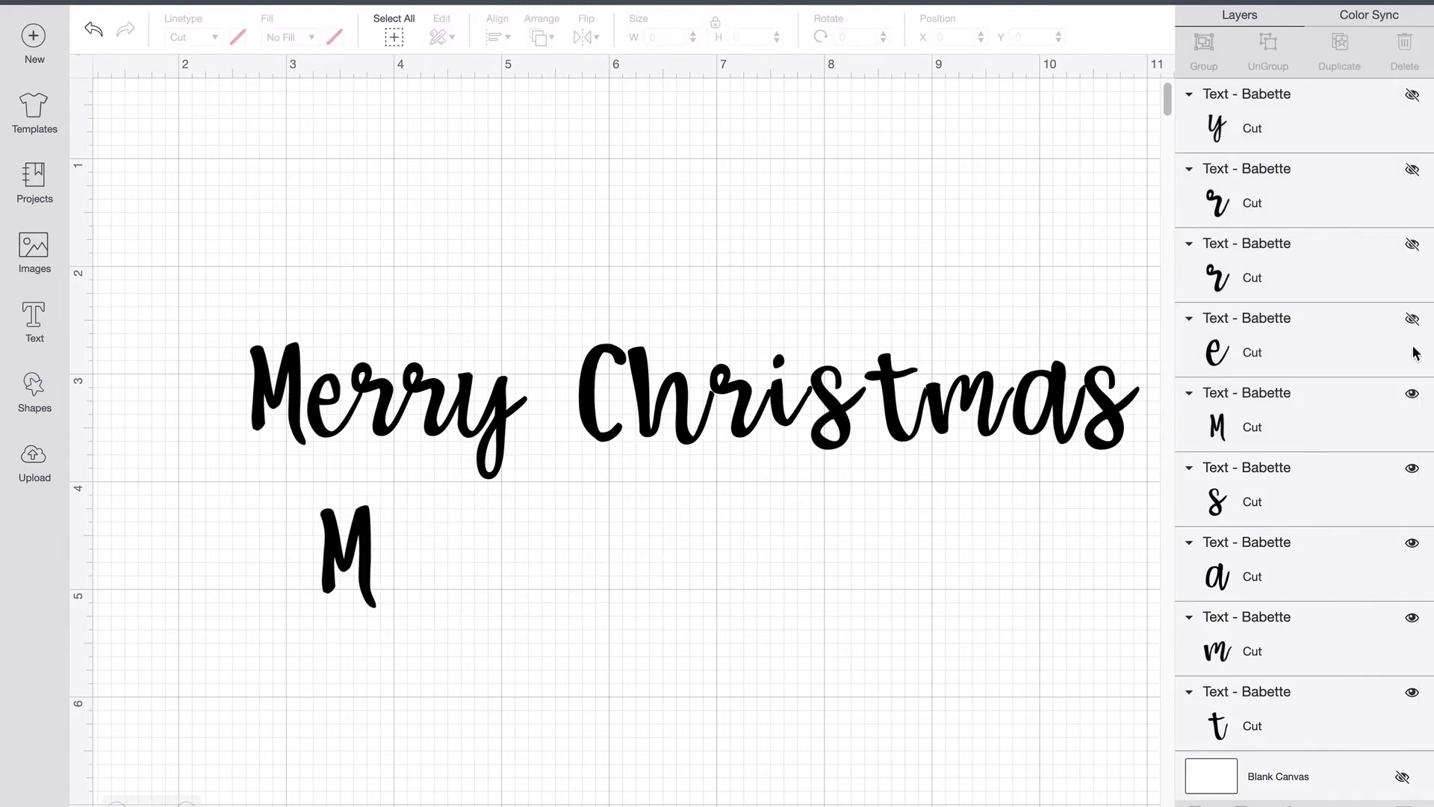
click(1412, 393)
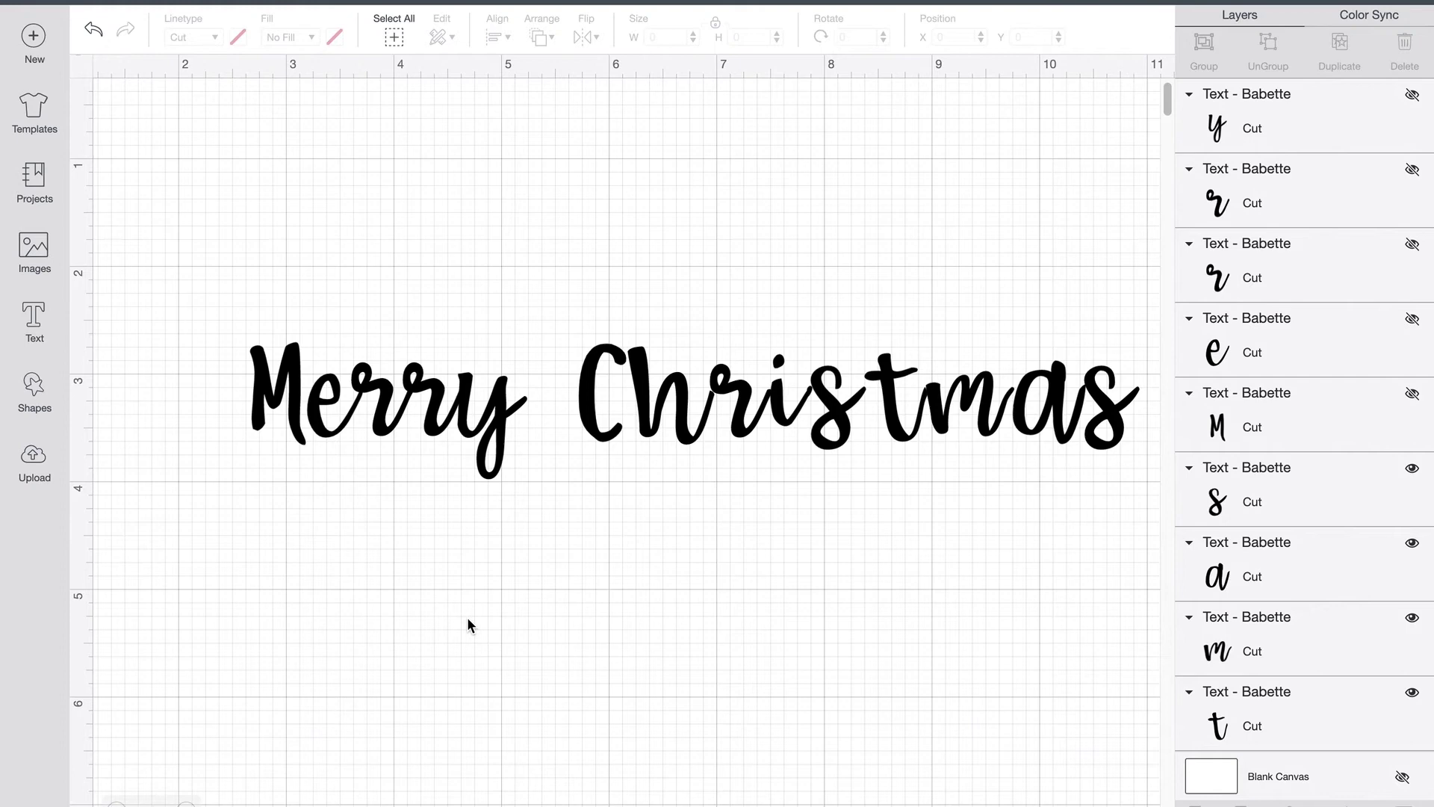
drag(221, 302, 530, 495)
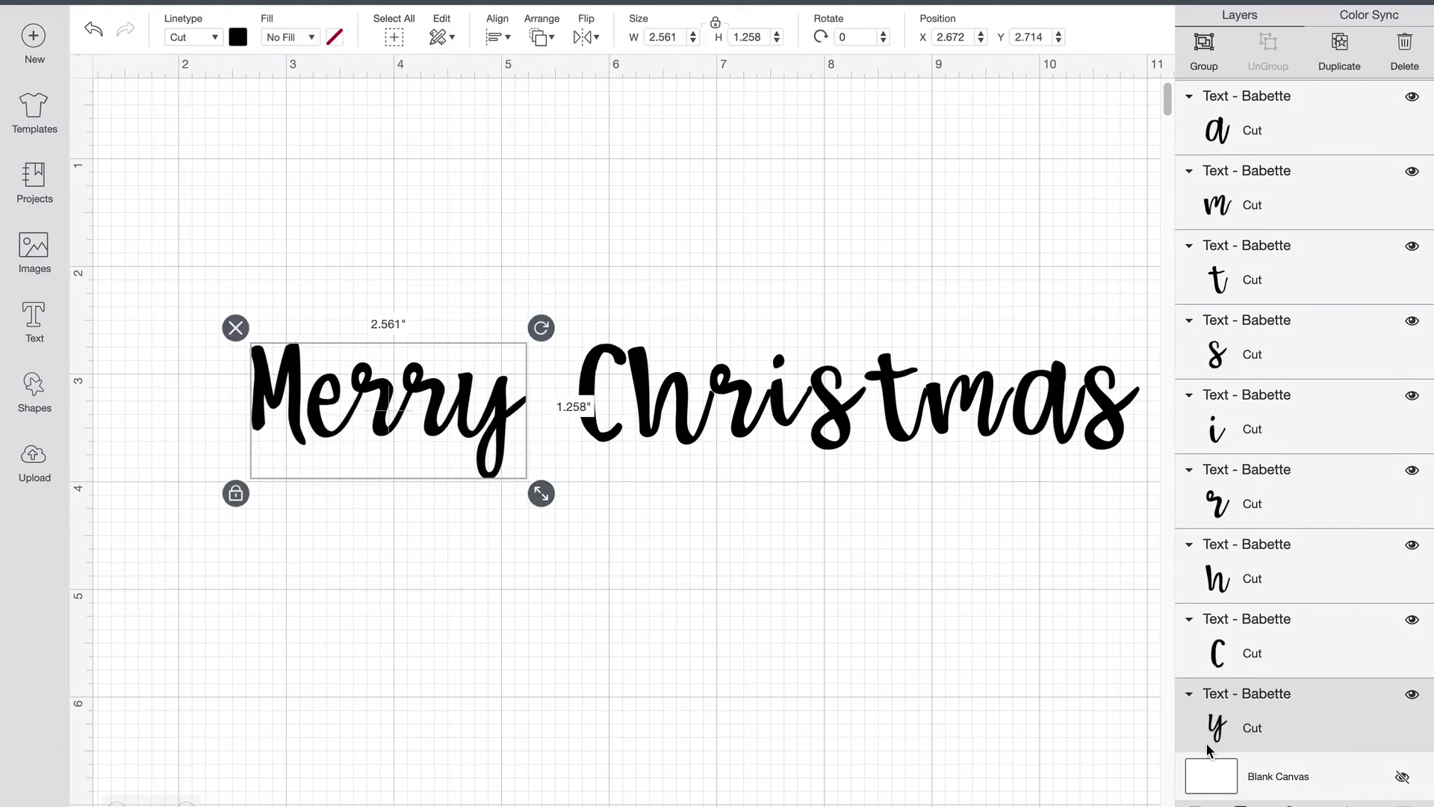
key(Escape)
scroll(1244, 323, up, 1)
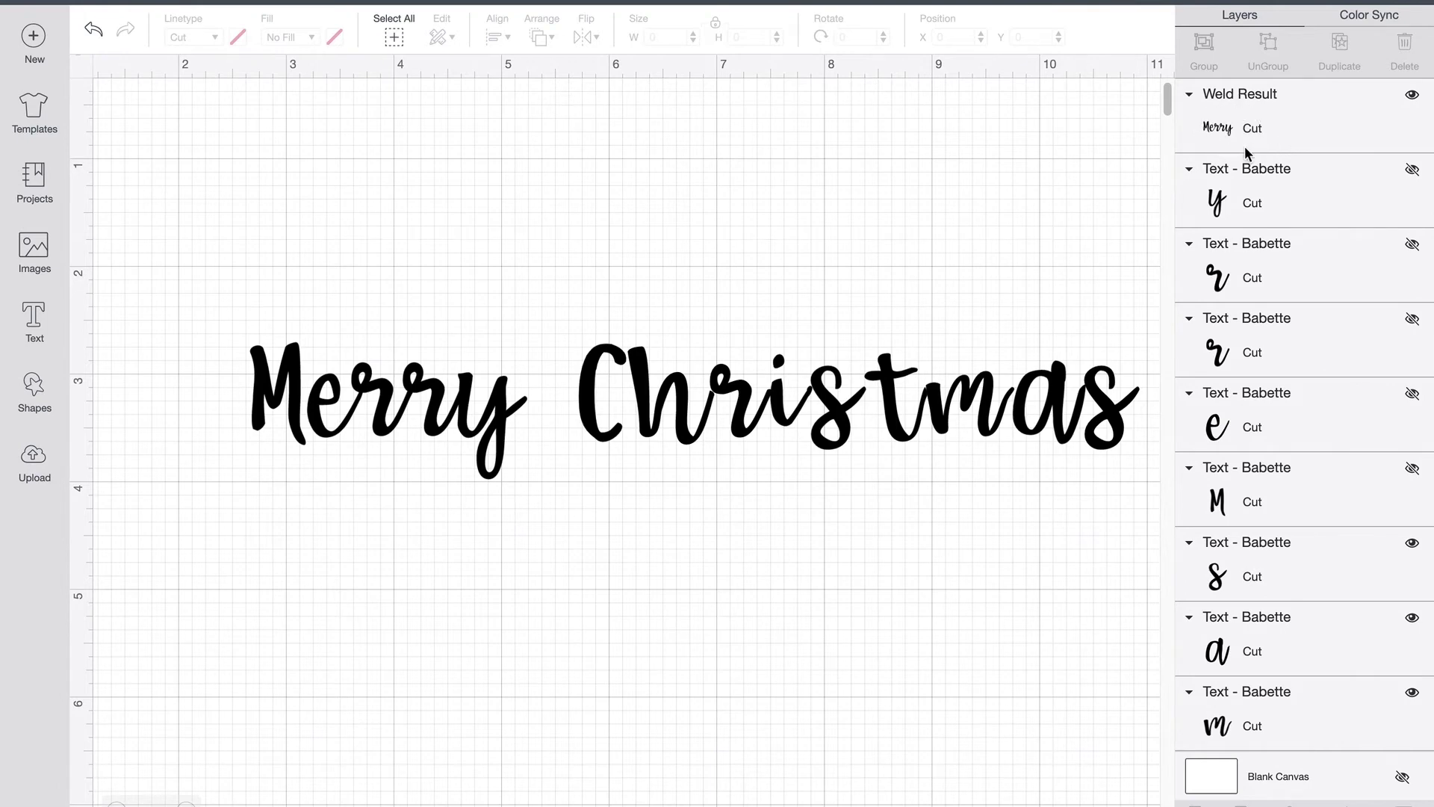
click(1411, 471)
click(1412, 395)
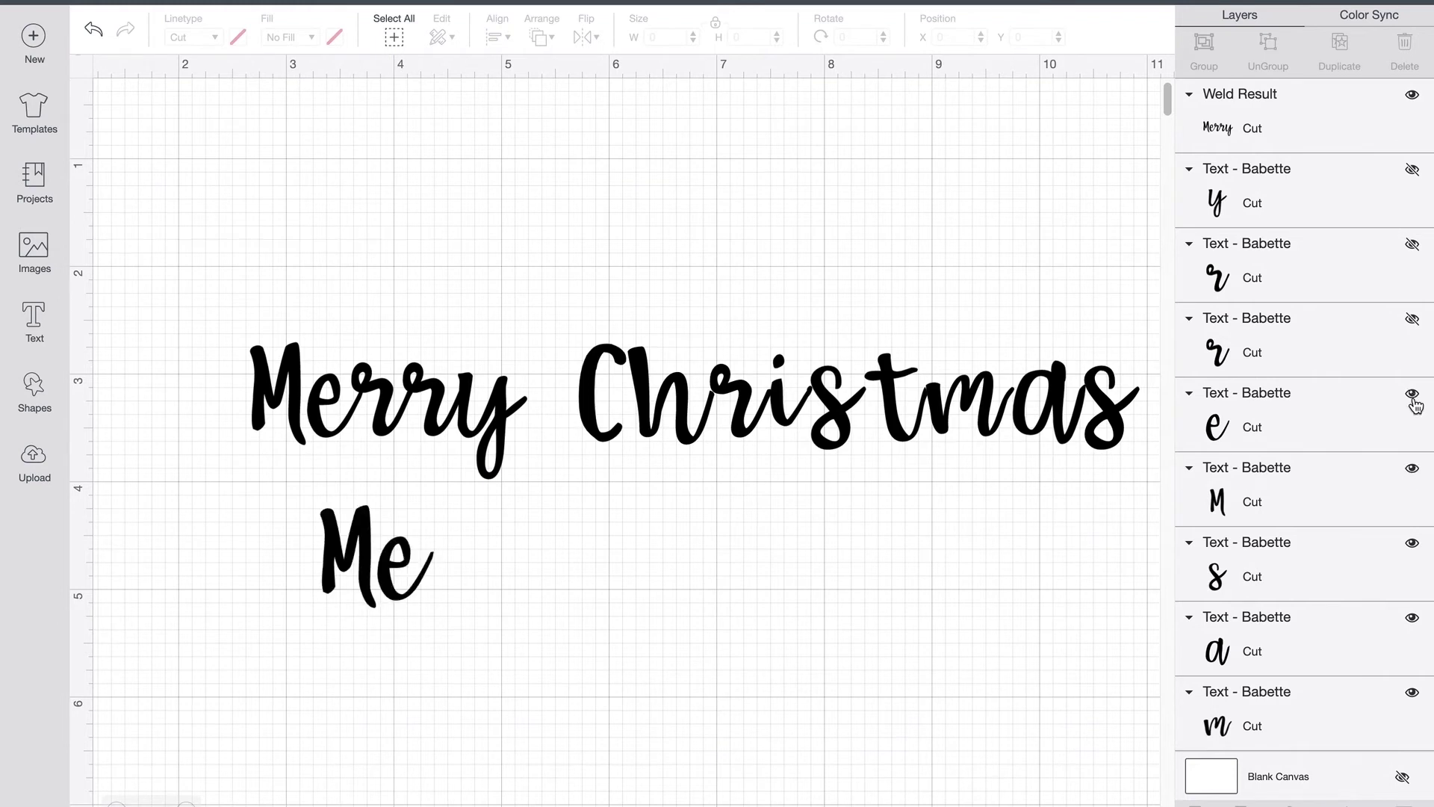
click(1413, 320)
click(1411, 245)
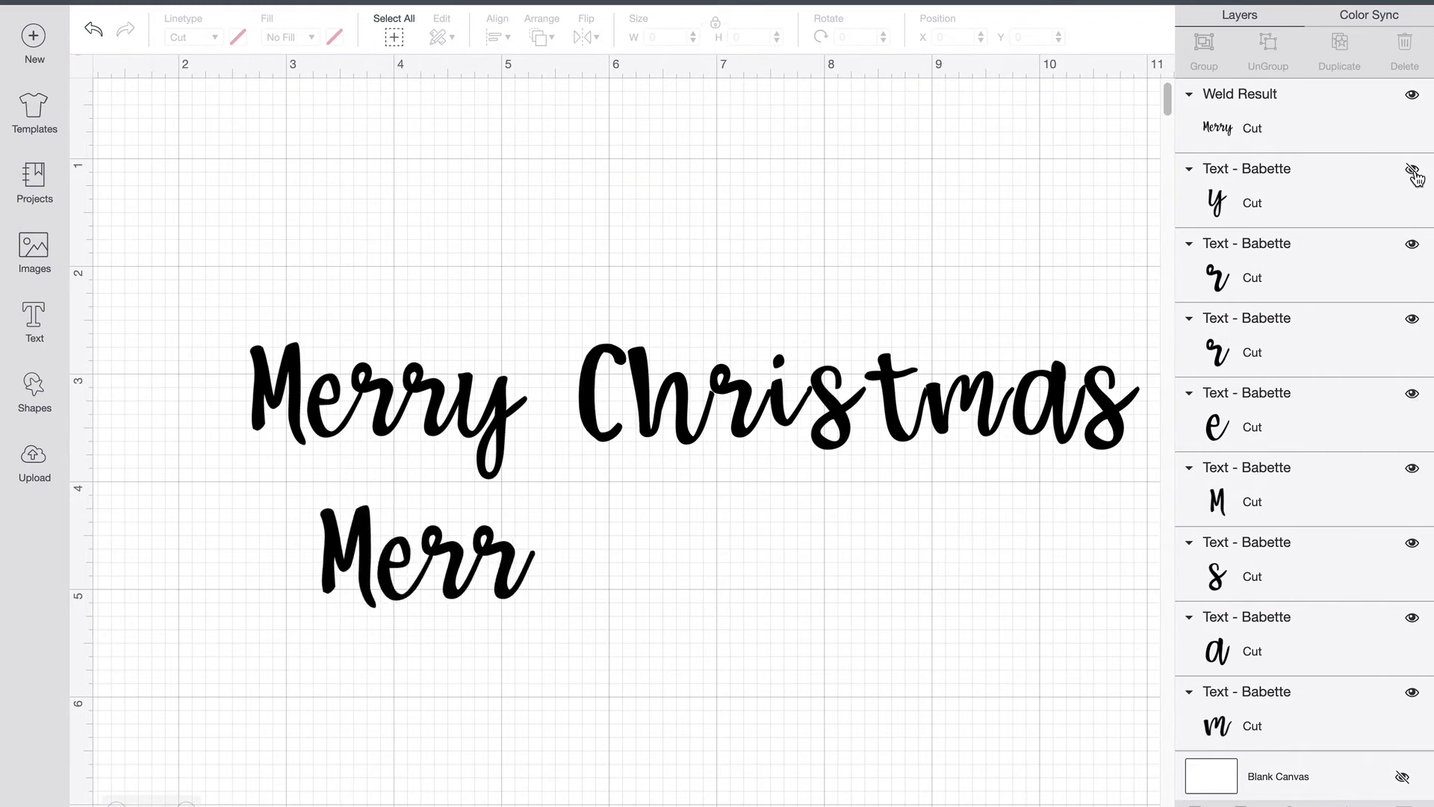
click(1413, 172)
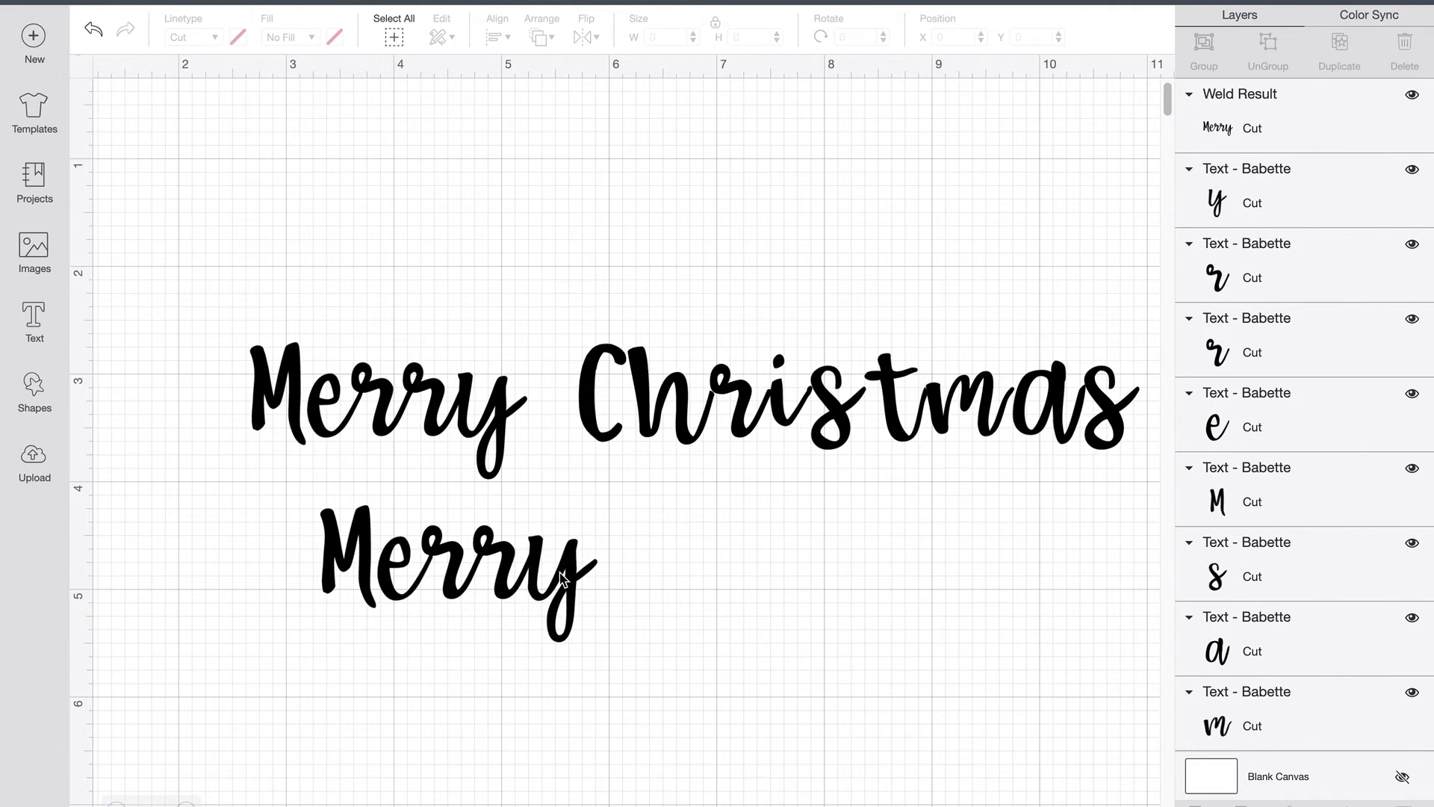
mouse_move(560, 579)
mouse_down()
mouse_move(631, 581)
mouse_move(560, 578)
mouse_up()
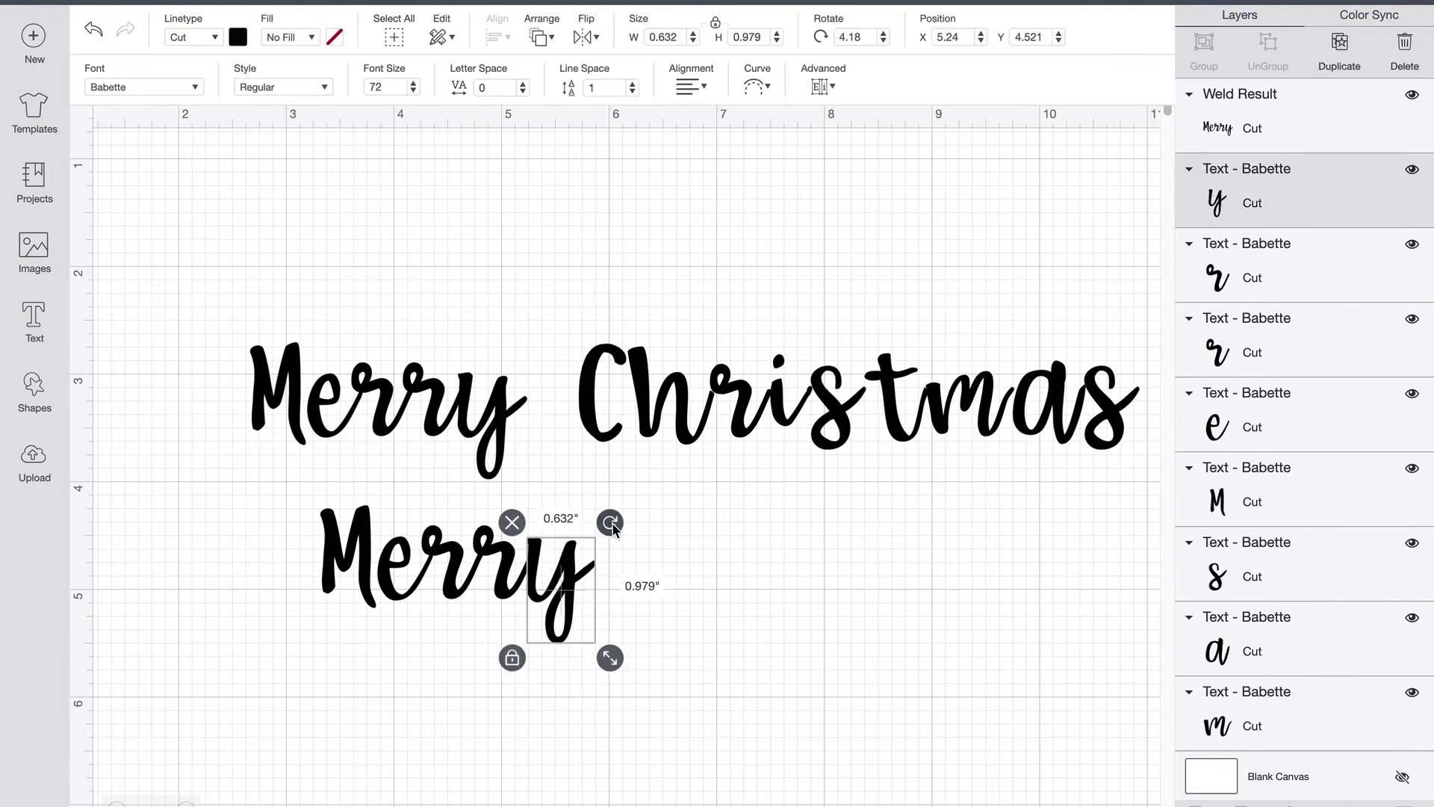
mouse_move(610, 522)
mouse_down()
mouse_move(634, 580)
mouse_move(611, 522)
mouse_up()
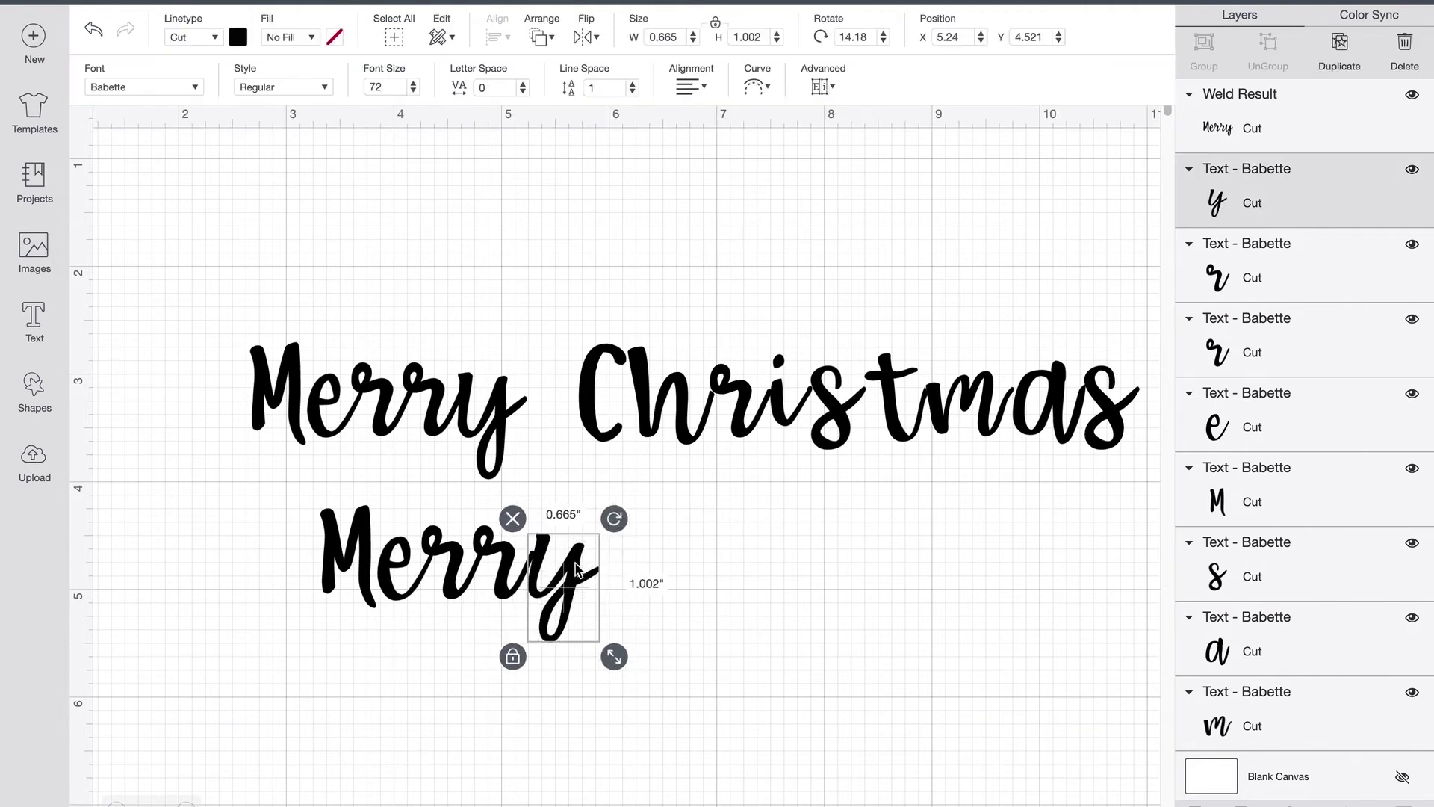
drag(573, 569, 573, 569)
click(510, 658)
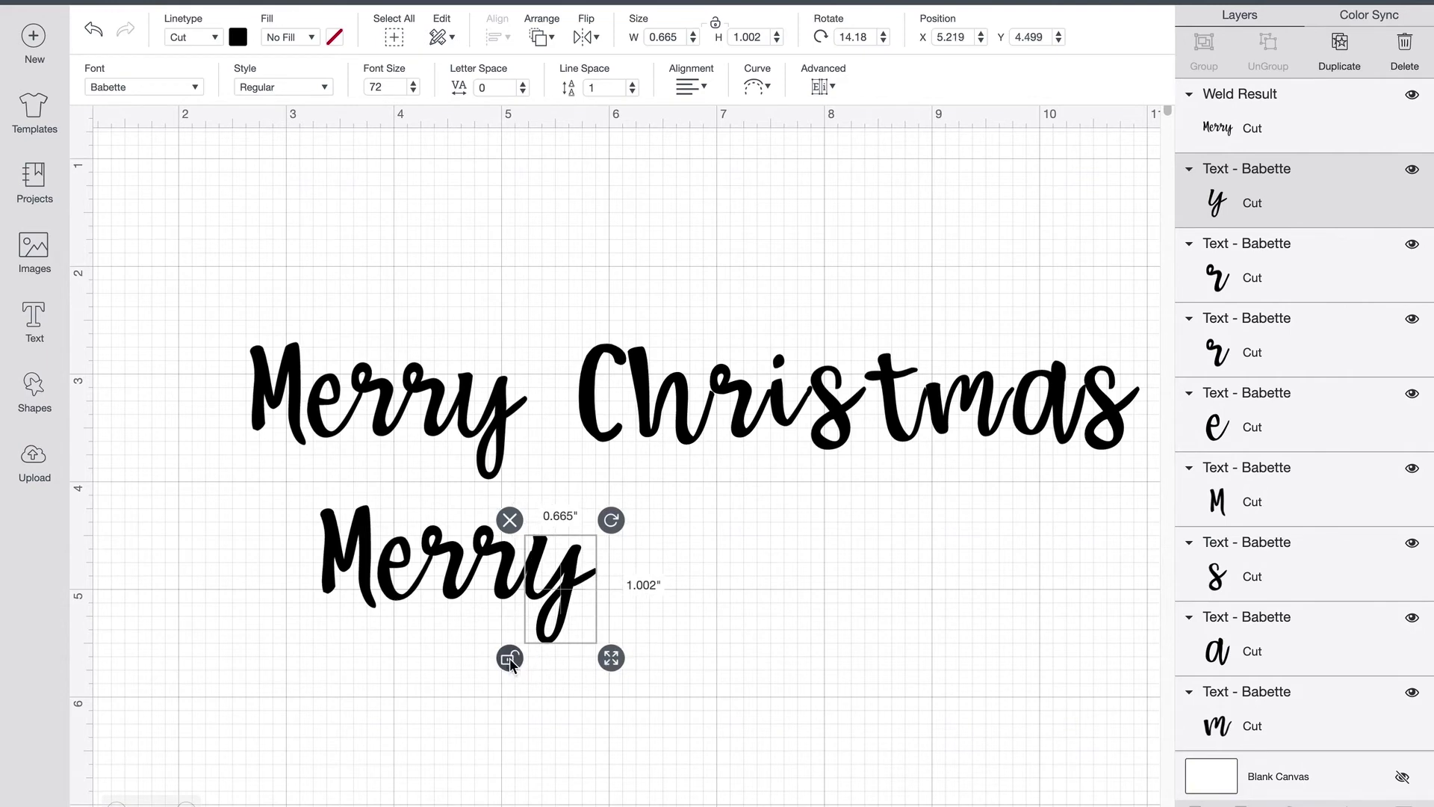
drag(616, 667, 615, 680)
click(493, 598)
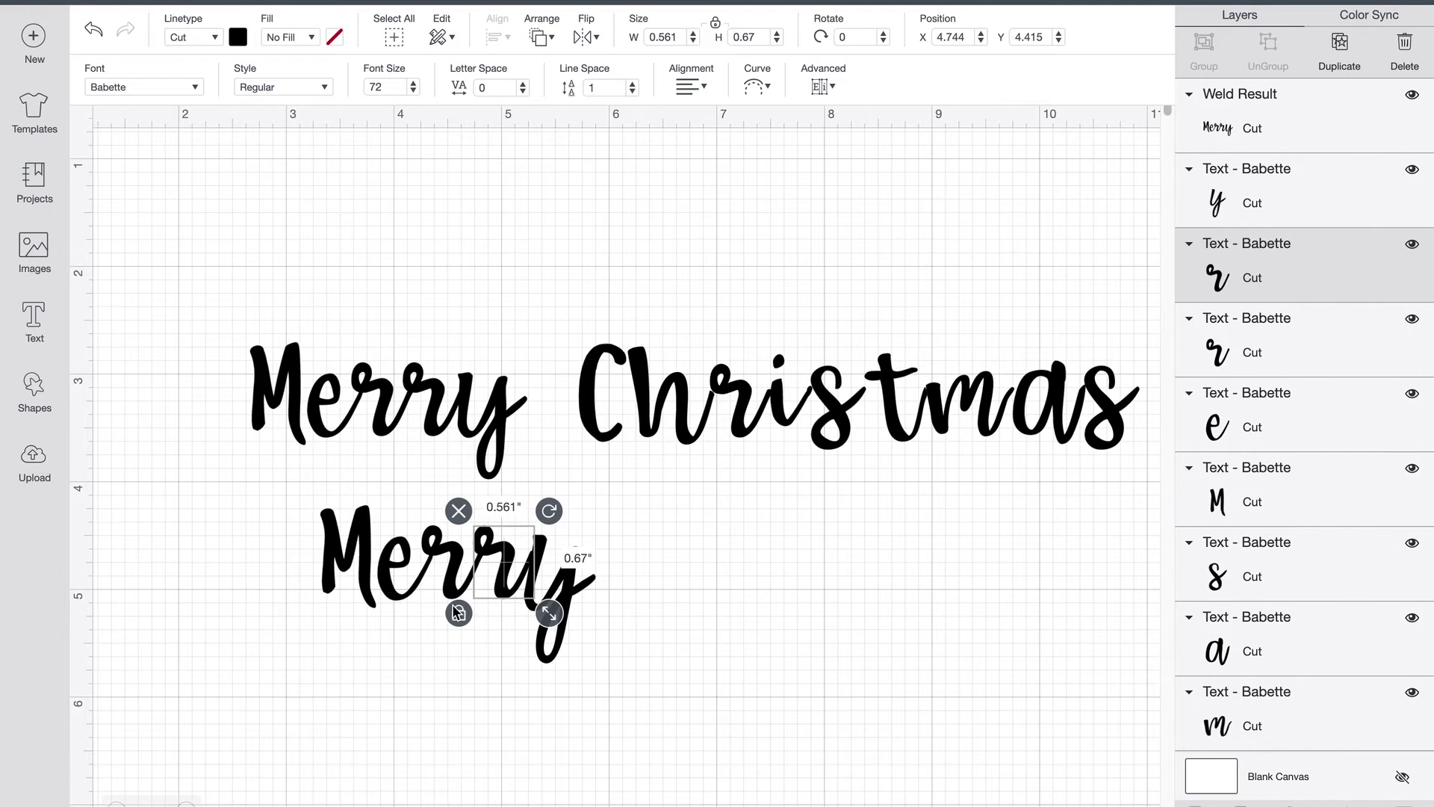
drag(559, 622, 552, 622)
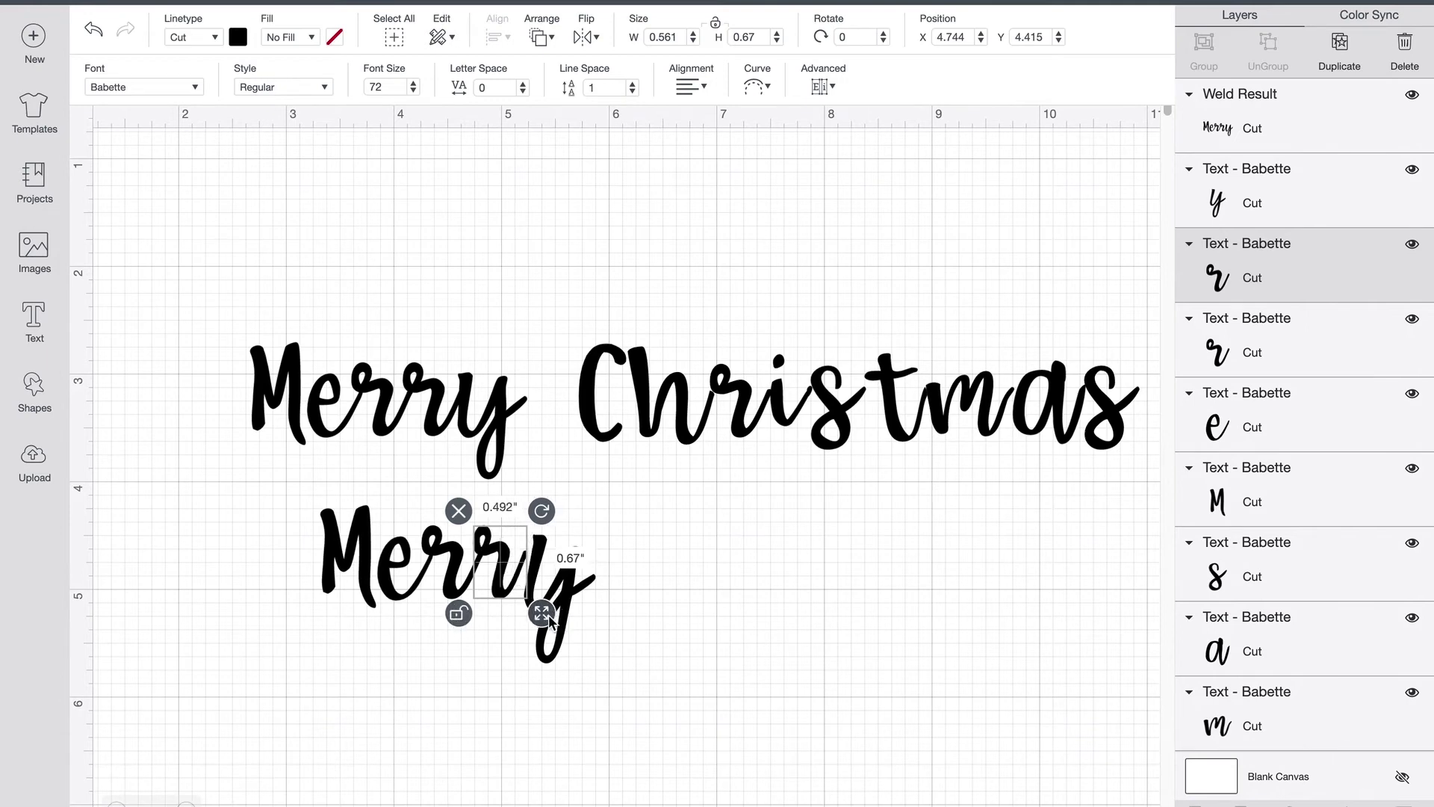
click(668, 597)
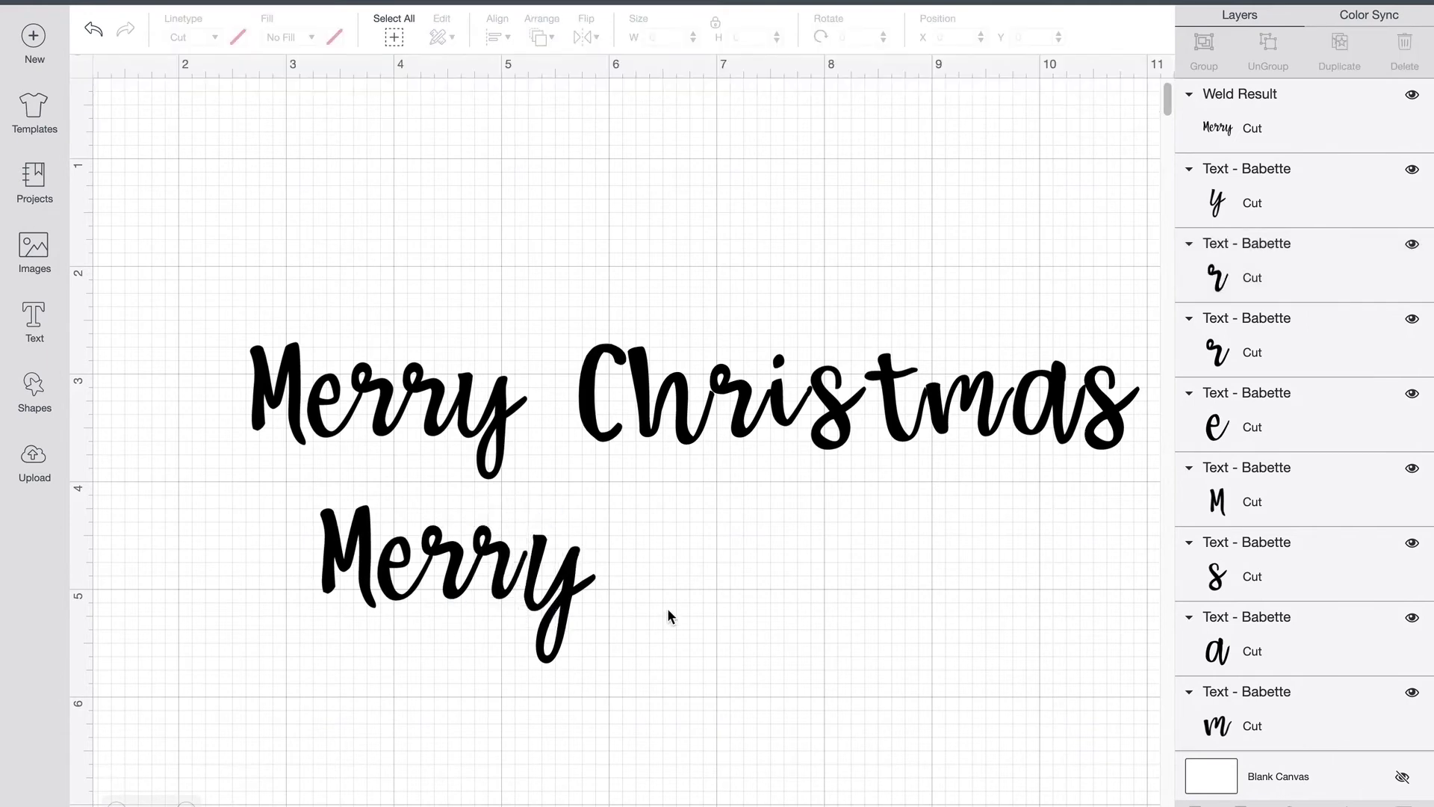
click(1411, 171)
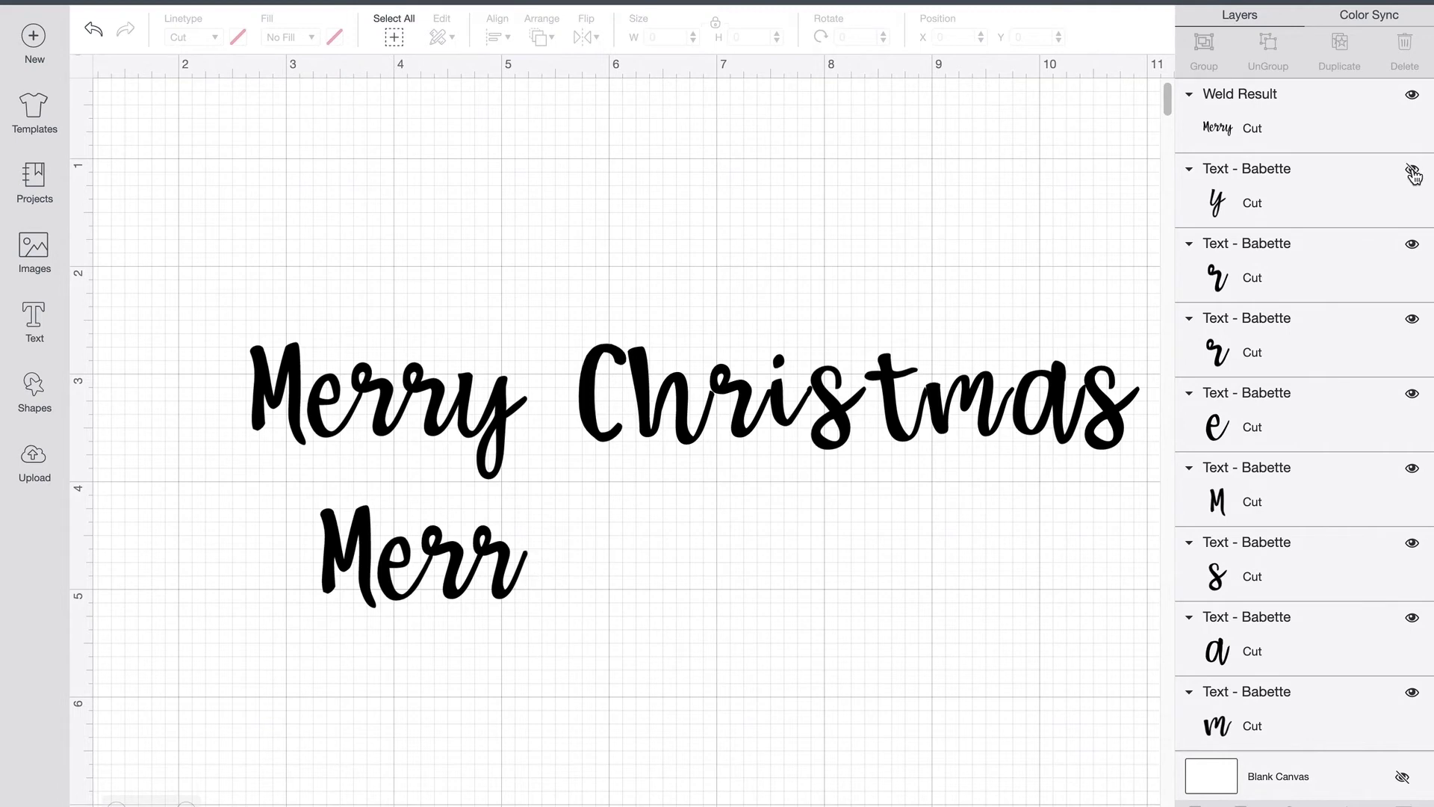
click(1412, 247)
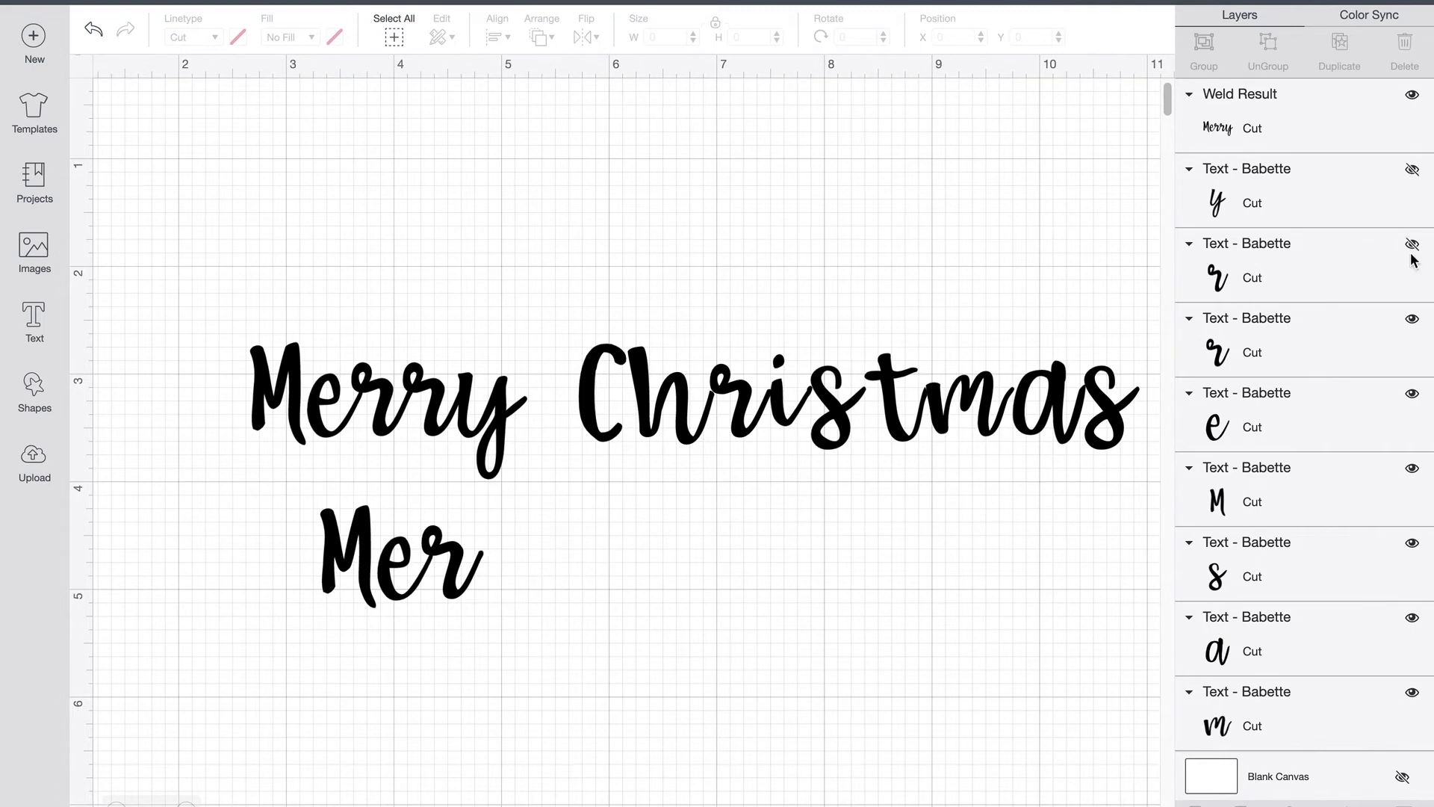
click(1412, 320)
click(1413, 394)
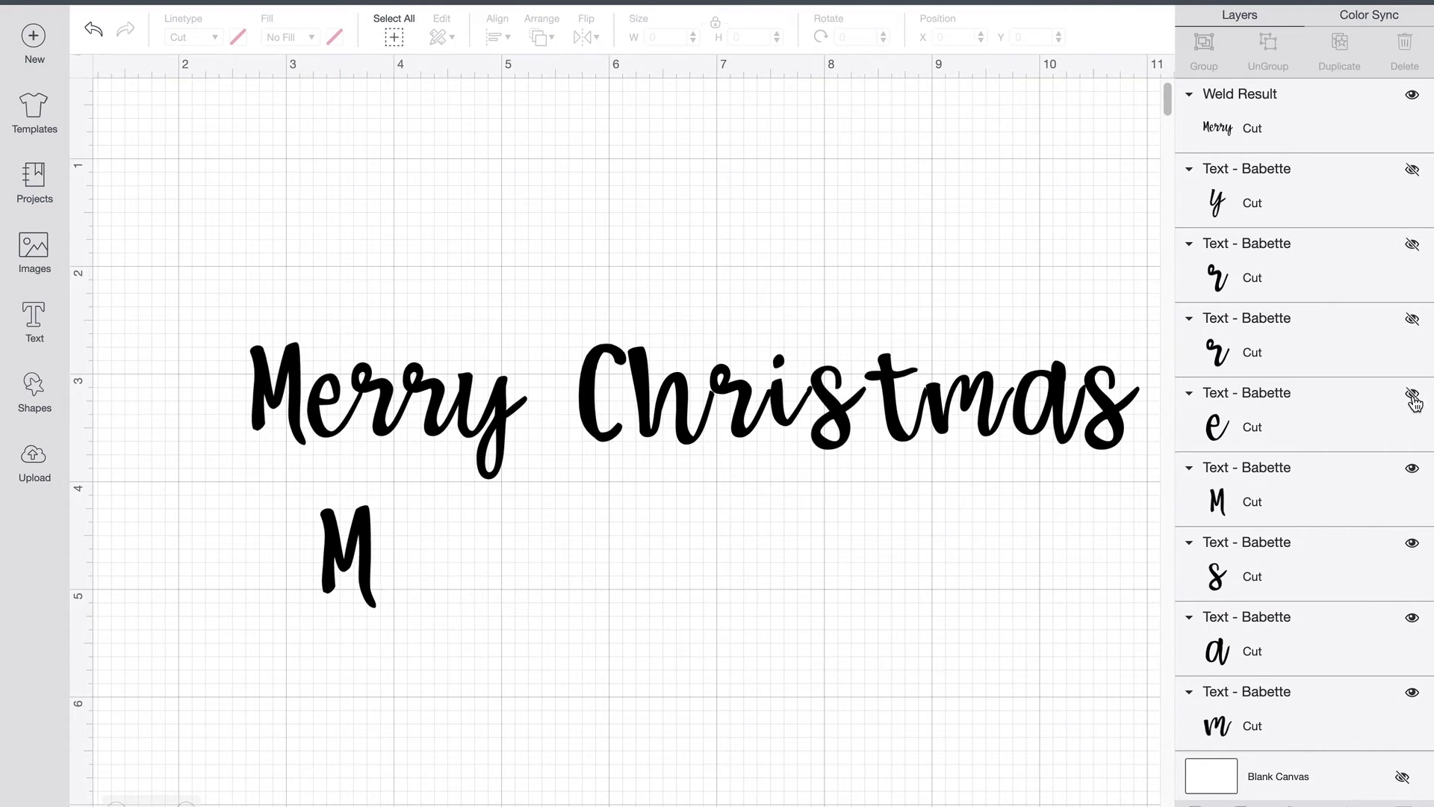
click(1412, 469)
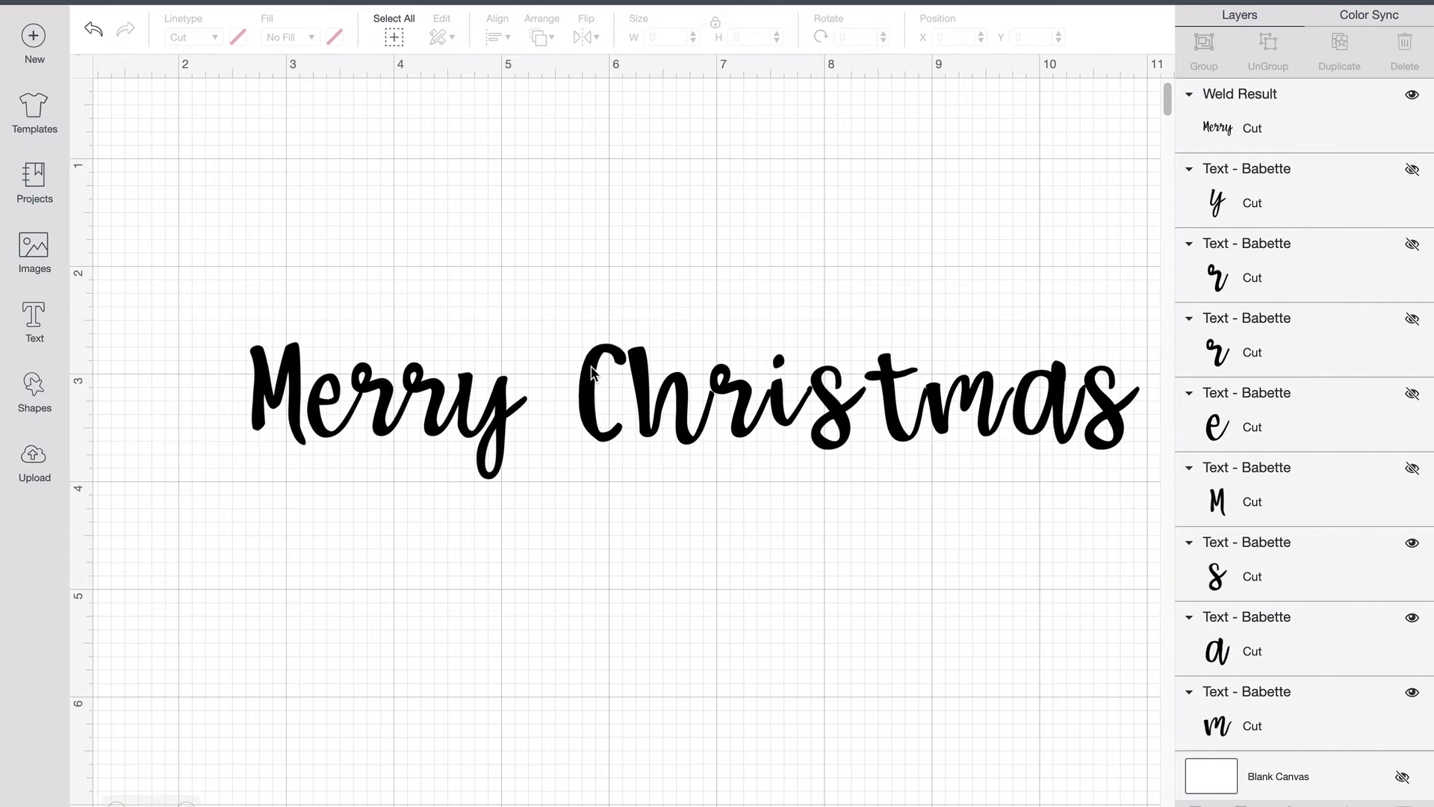
- Nudge the C of Christmas left, tilt the h, and move the r against the h
drag(592, 372, 581, 372)
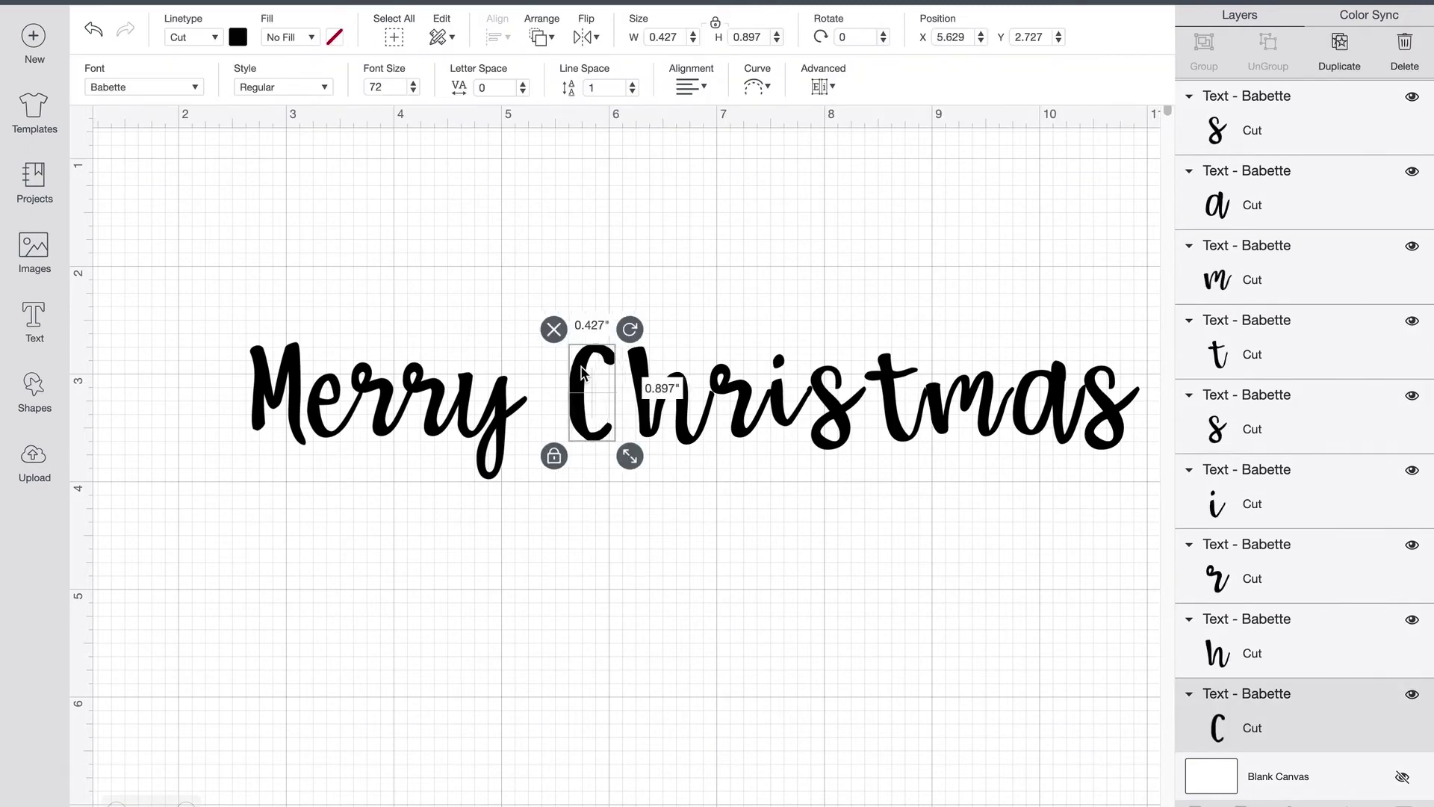
click(654, 411)
drag(732, 335, 732, 335)
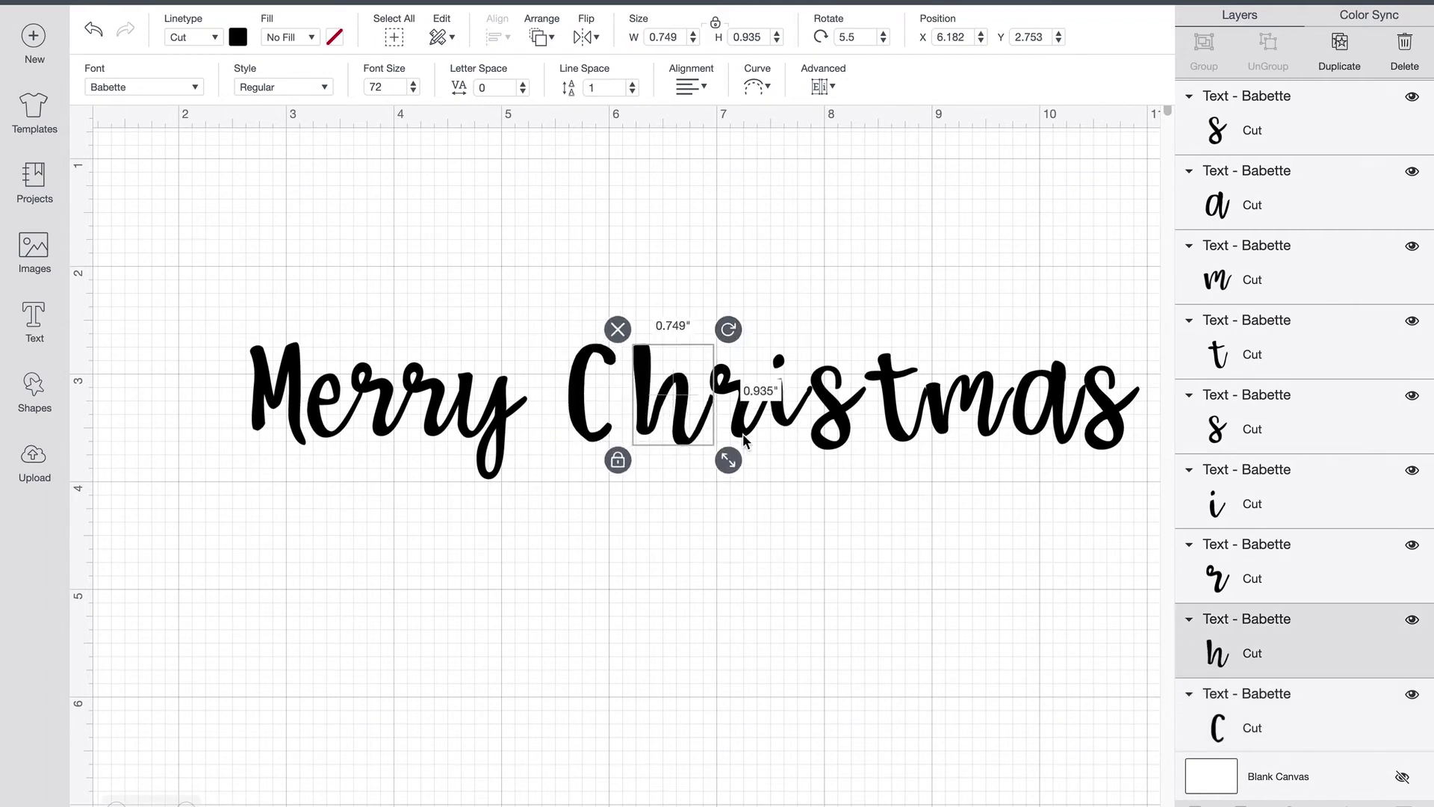
drag(743, 433, 771, 425)
click(714, 490)
click(738, 486)
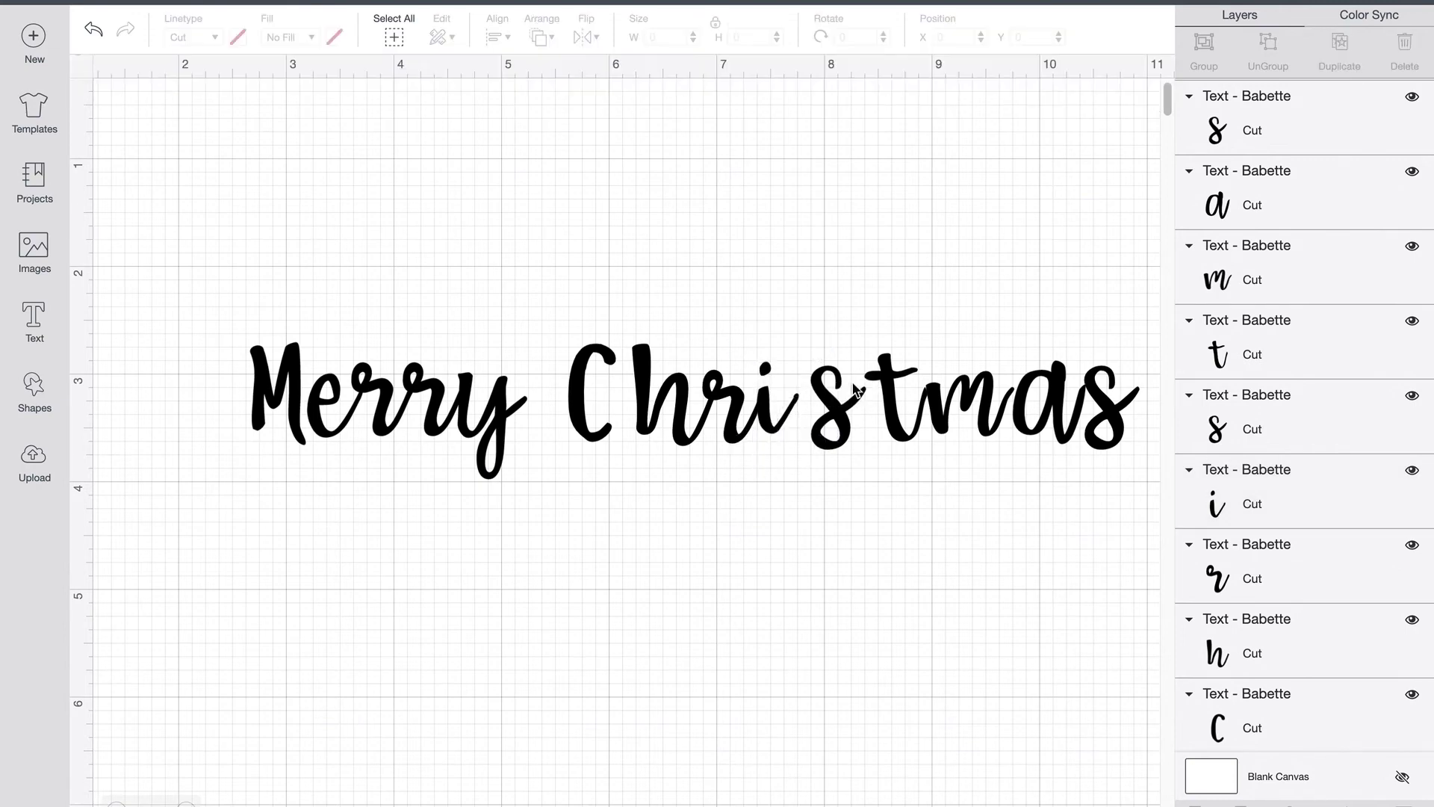
- Tilt the first s and slide it against the i, then tilt the t and shift it left
click(838, 407)
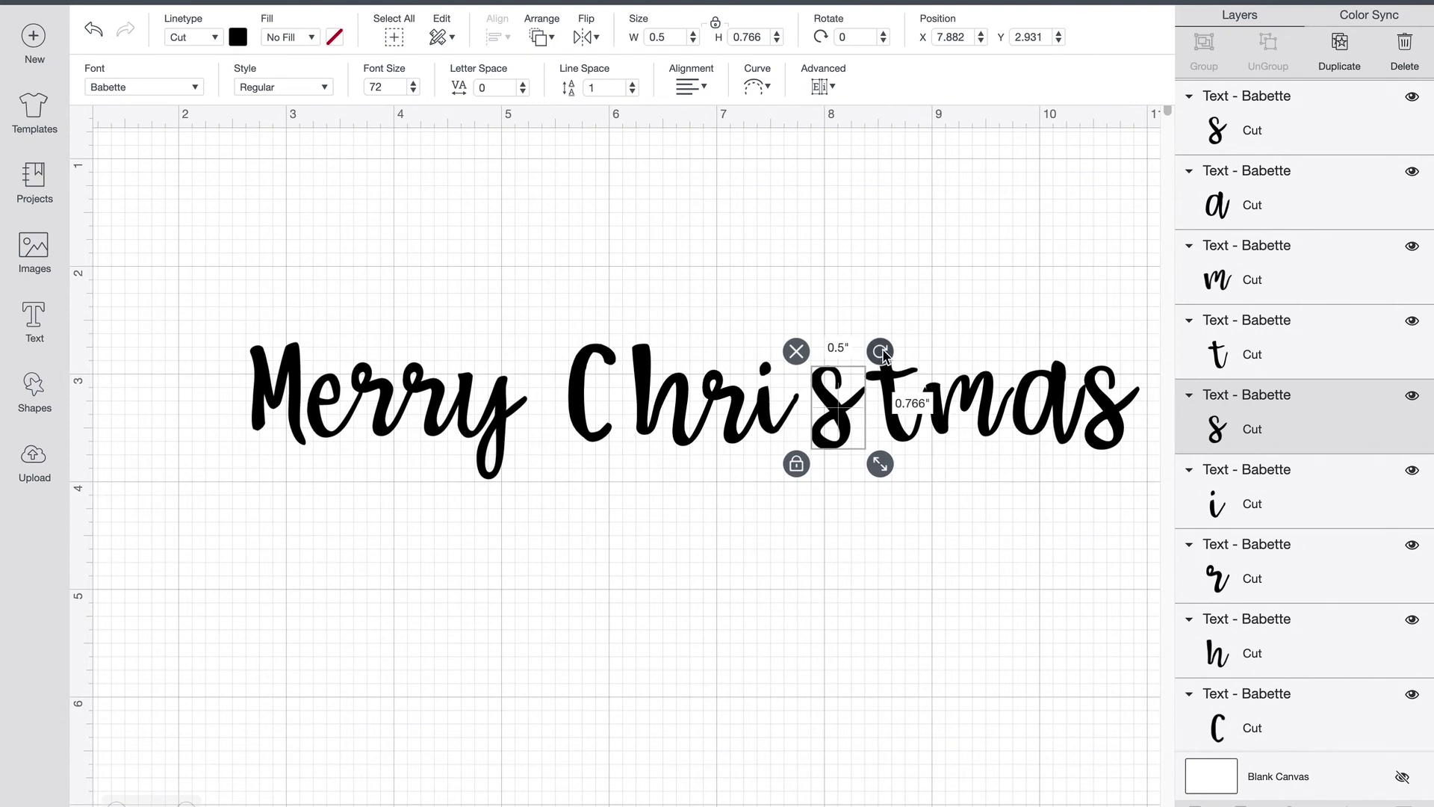
drag(884, 357, 886, 360)
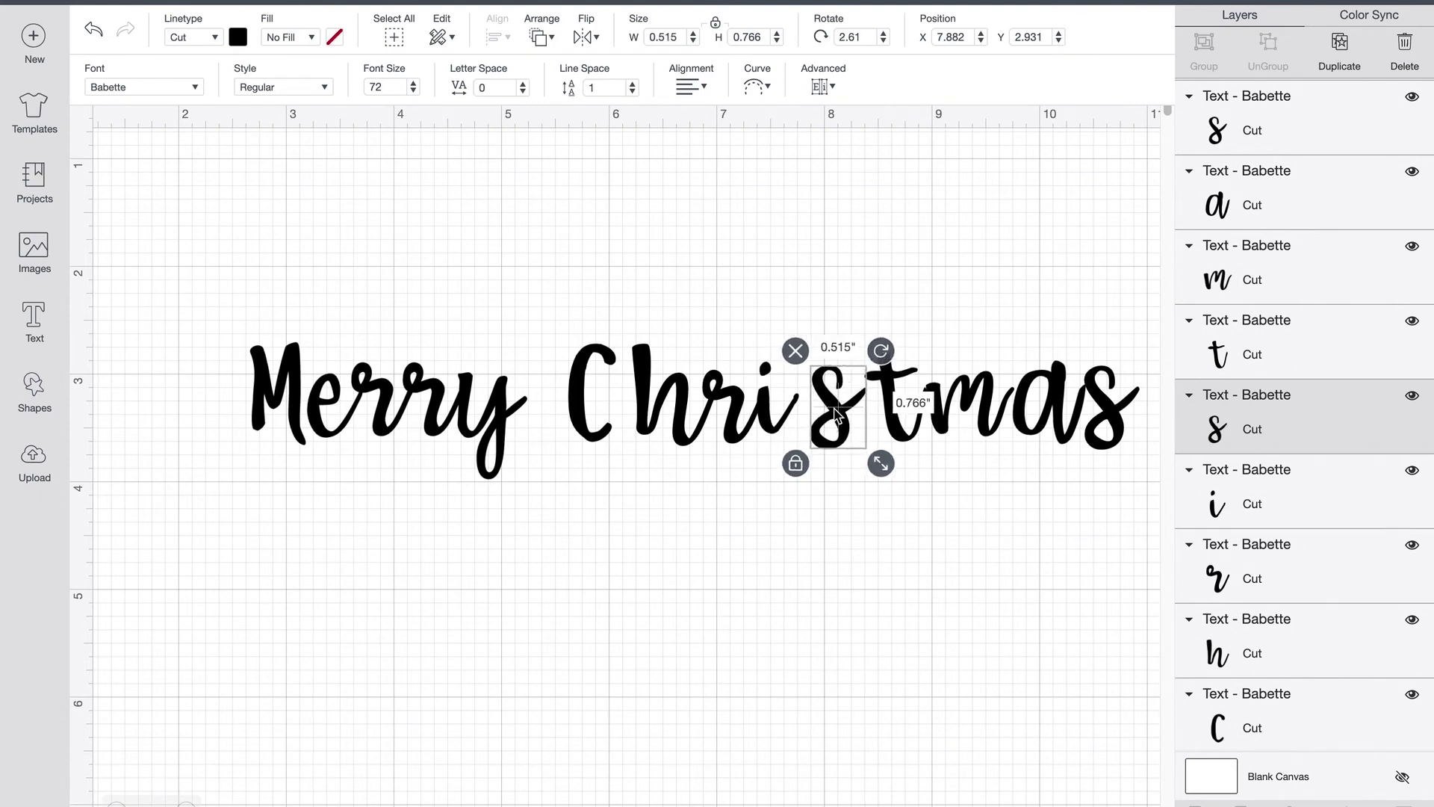
drag(838, 417, 815, 420)
click(897, 504)
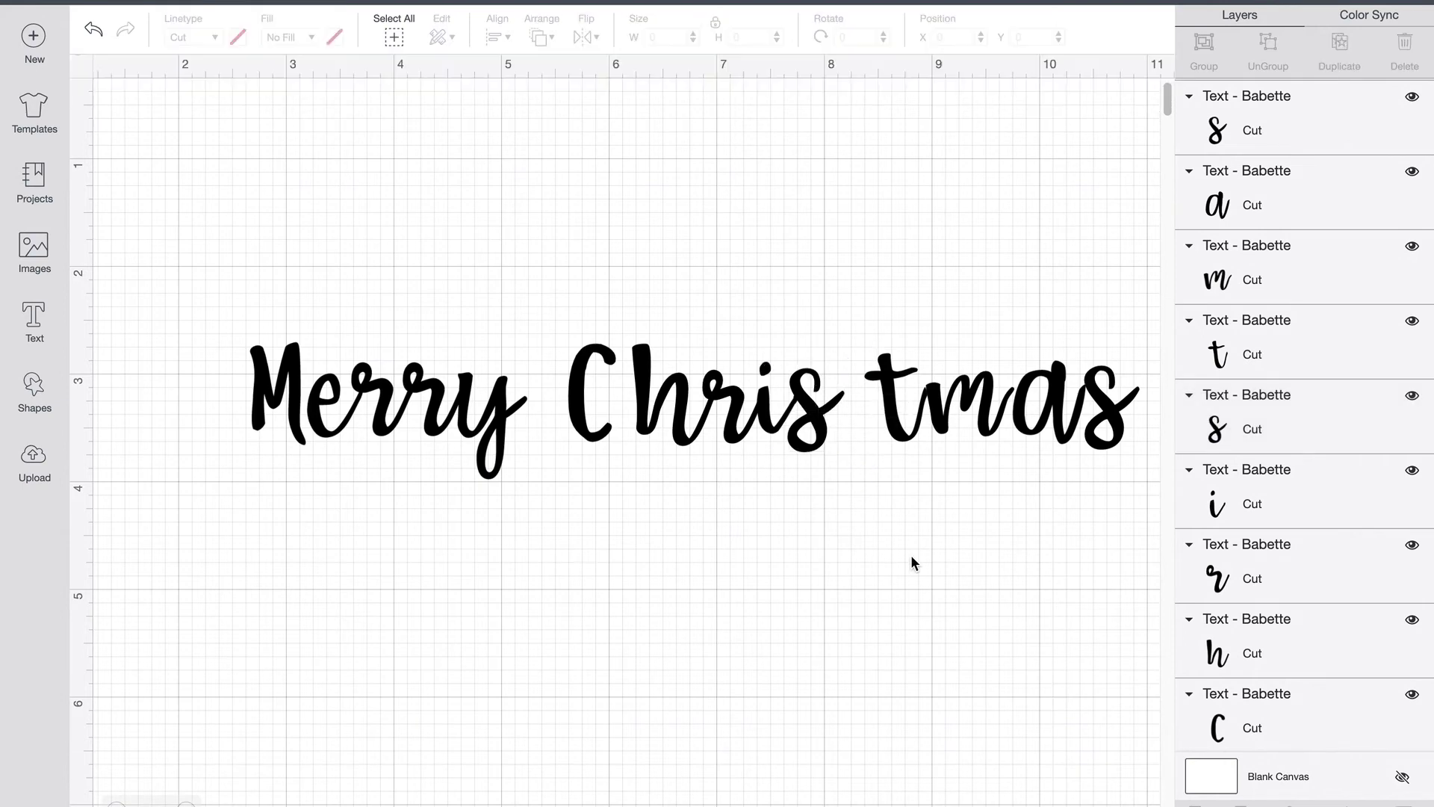
click(896, 432)
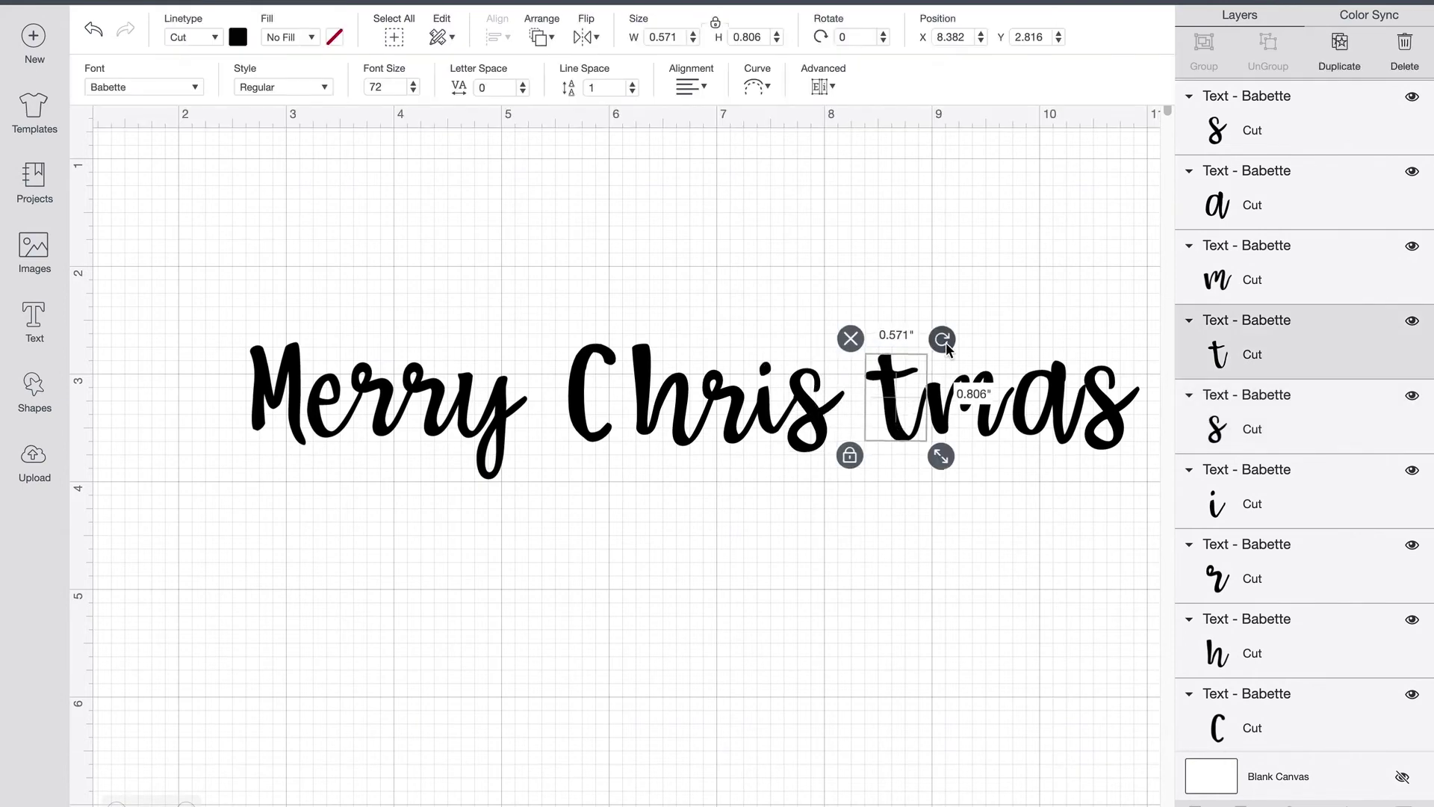
drag(945, 348, 937, 339)
drag(887, 416, 853, 407)
- Move the m against Christ, then place the a beside it, shrunk to 0.53 by 0.608 inches
click(978, 404)
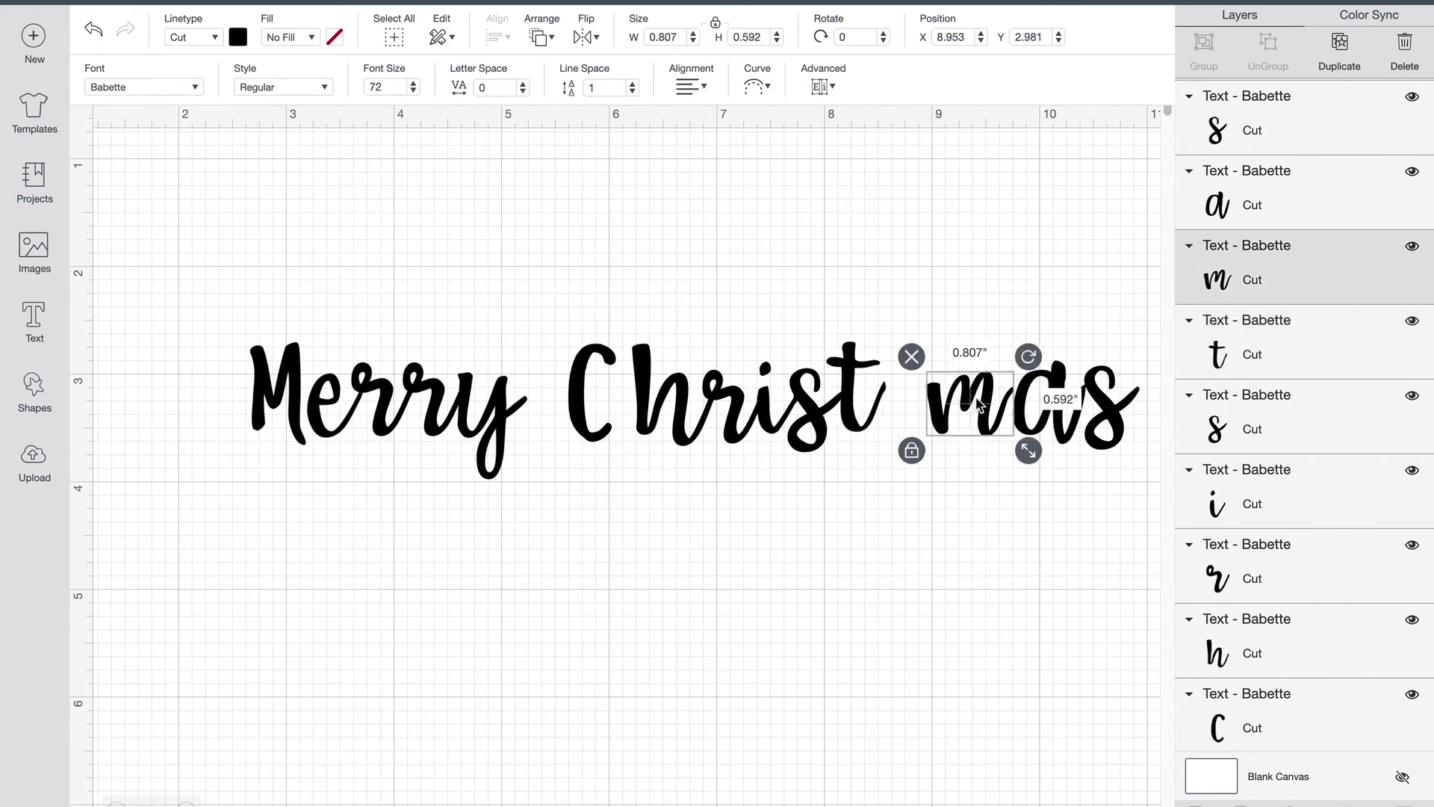
drag(978, 404, 933, 404)
click(946, 511)
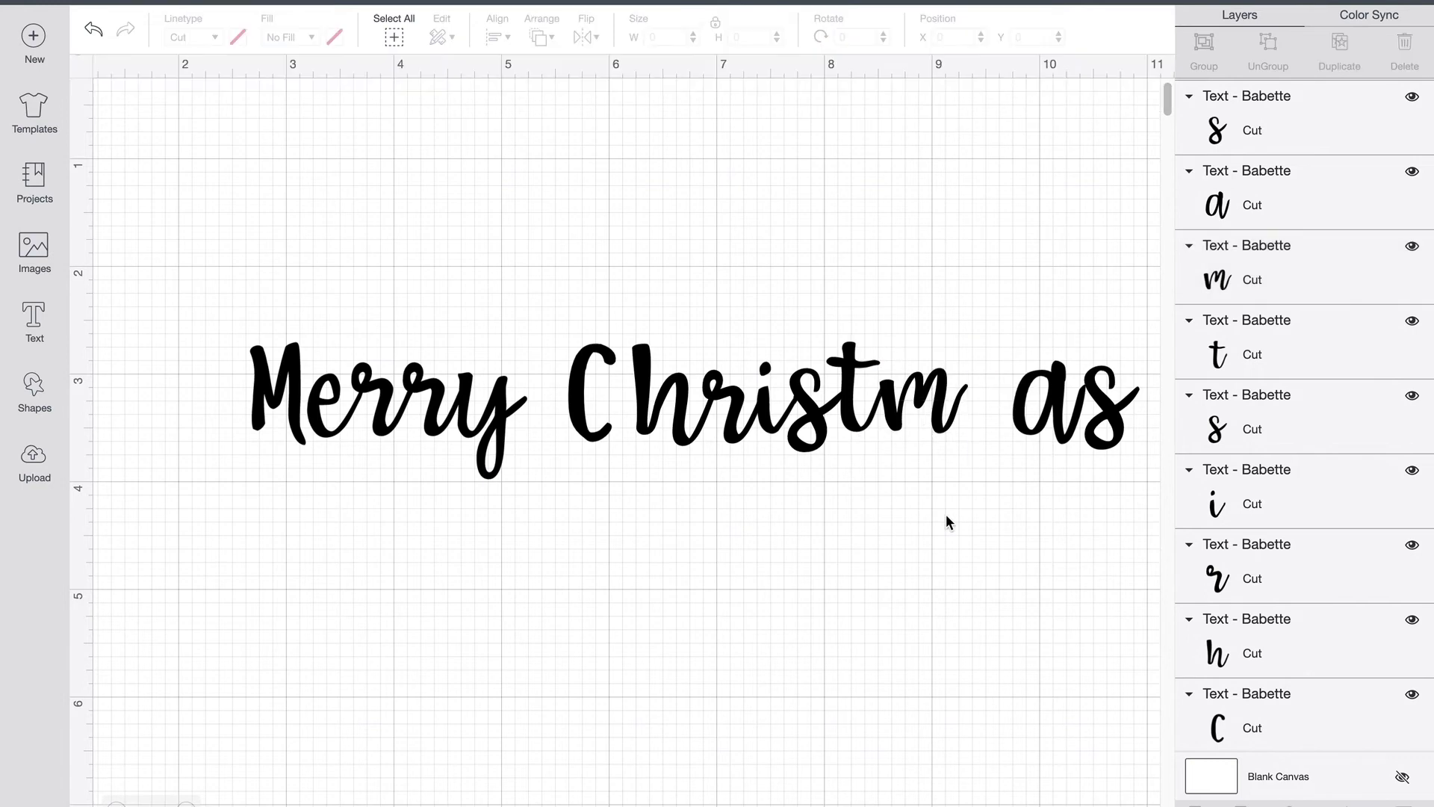
click(1050, 401)
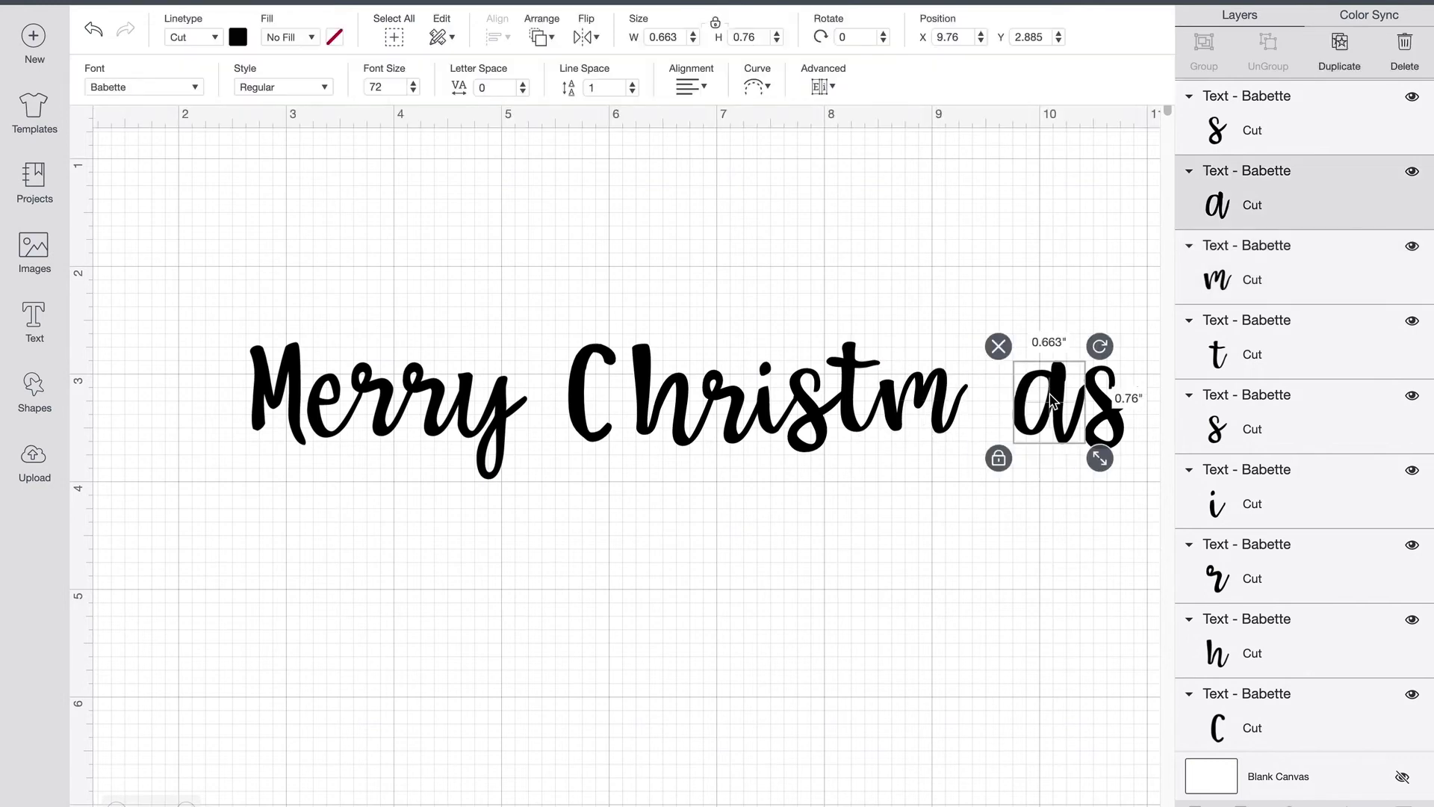
drag(1050, 401, 996, 397)
drag(1047, 463, 1005, 413)
click(1013, 493)
click(1005, 504)
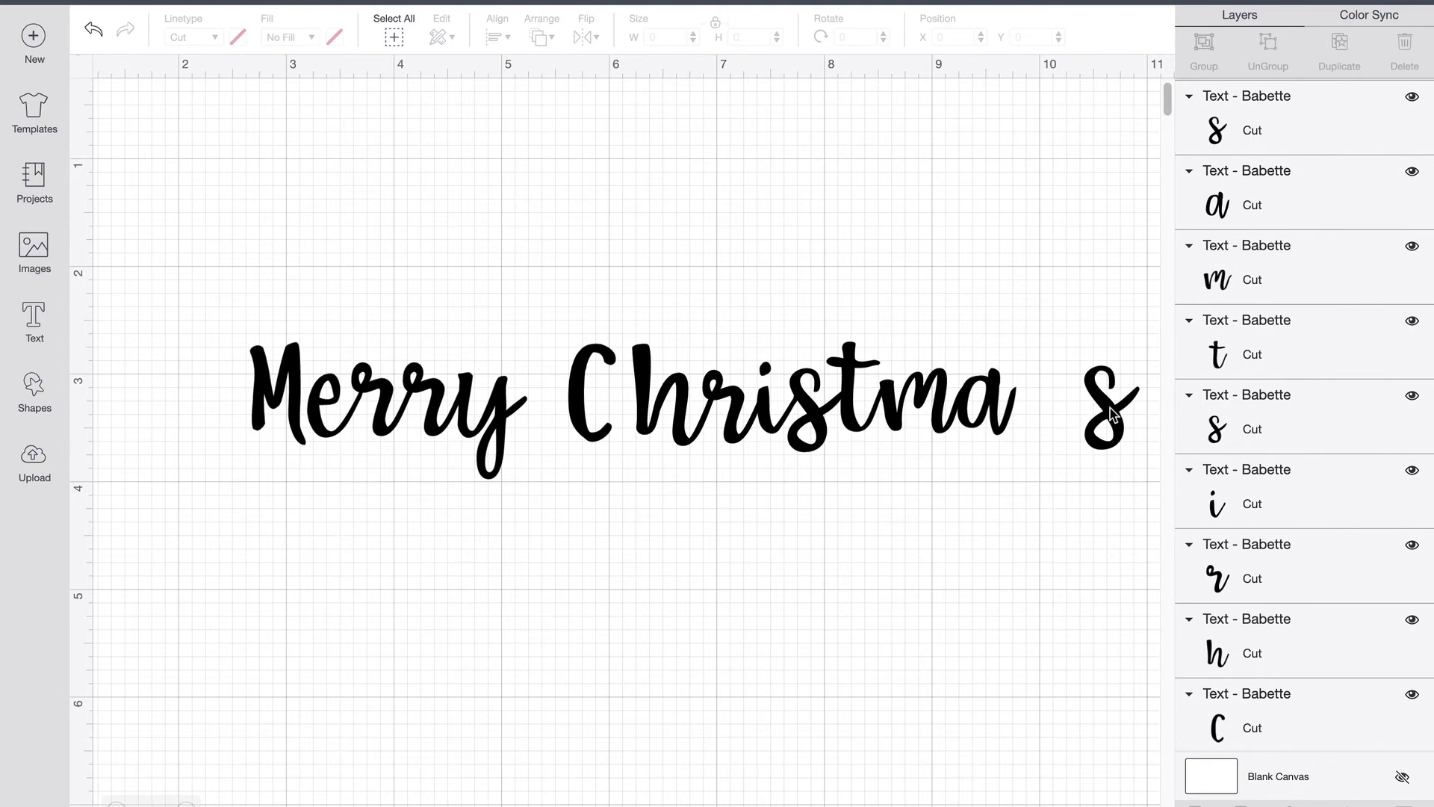
- Slide the final s of Christmas left and down onto the a
drag(1111, 413, 1050, 409)
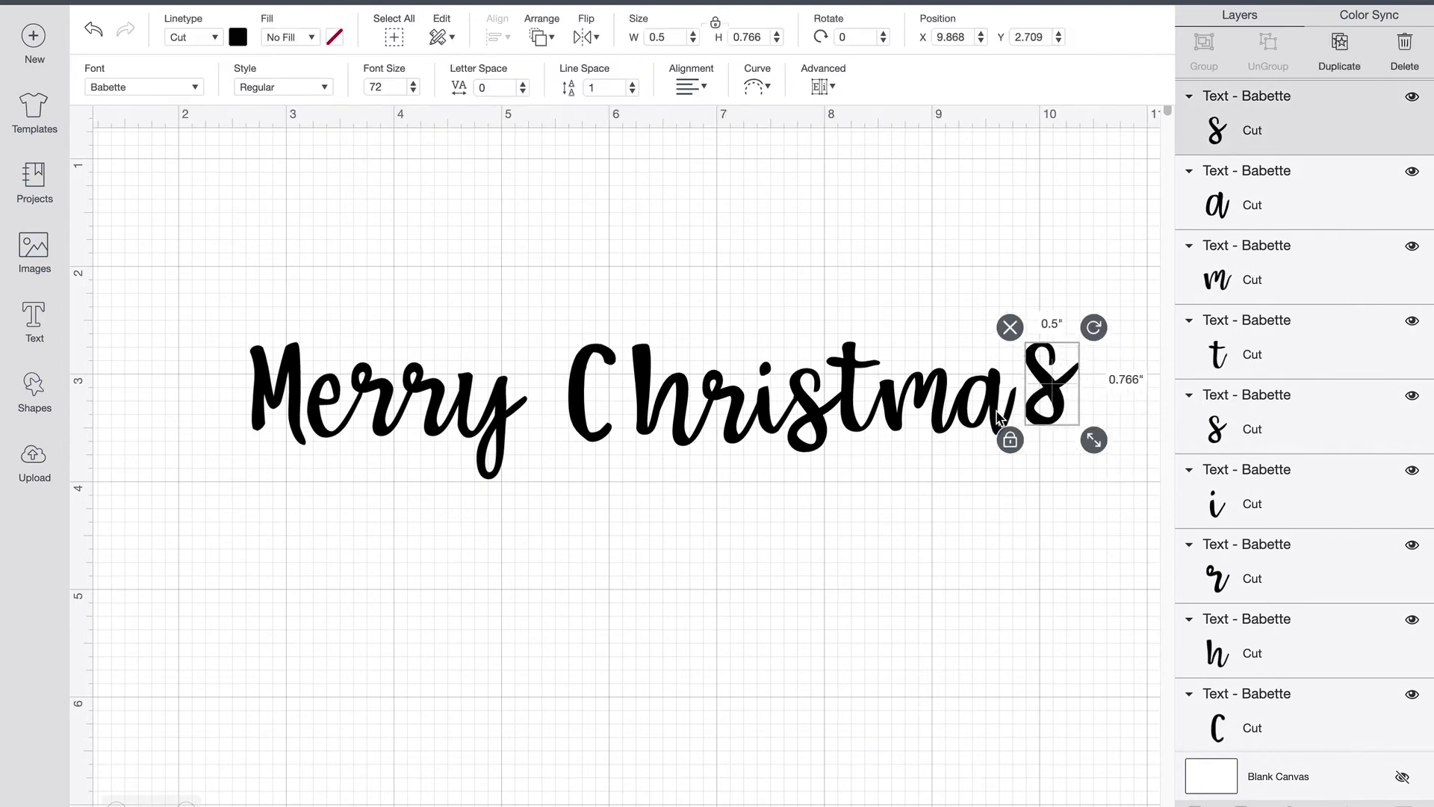
click(1000, 419)
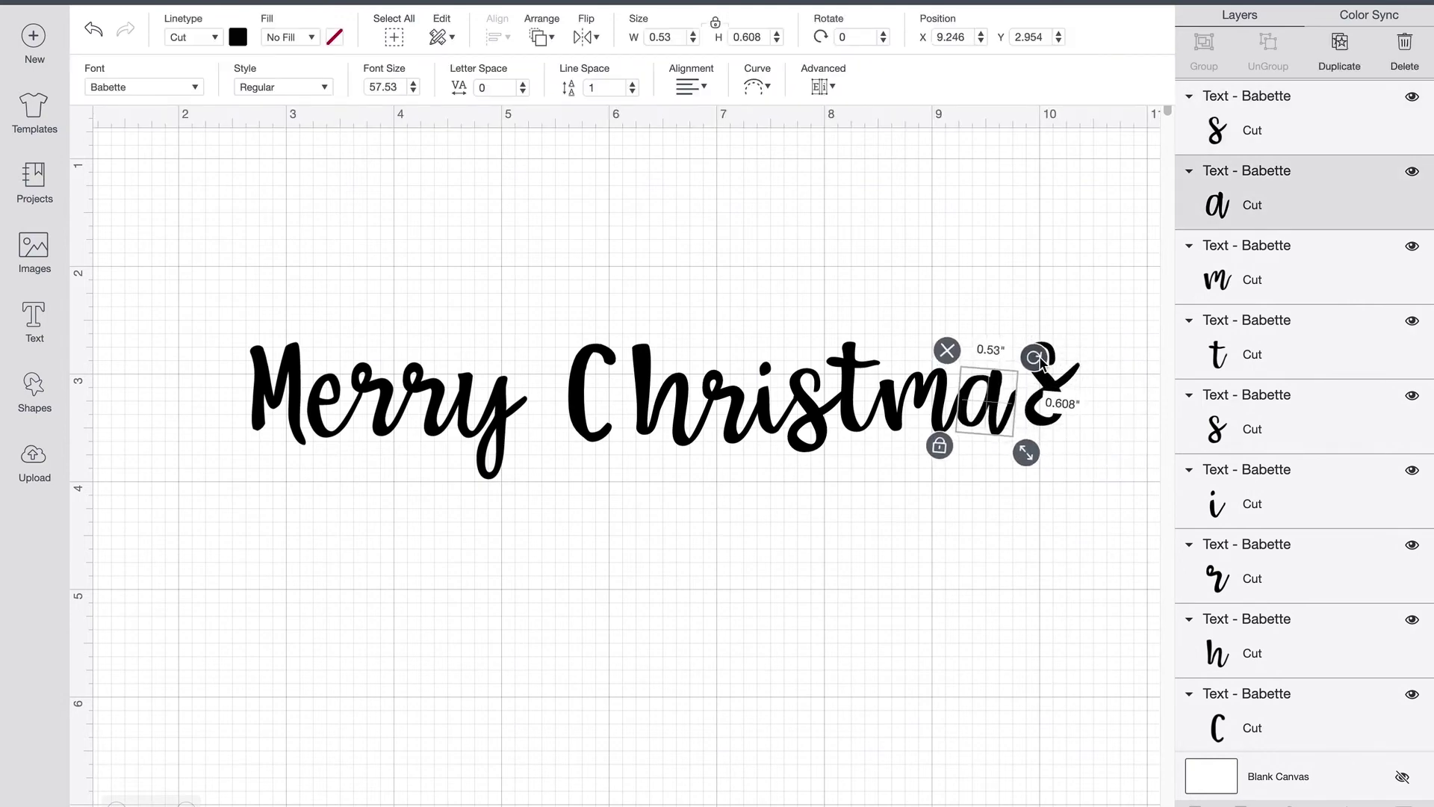
click(1055, 416)
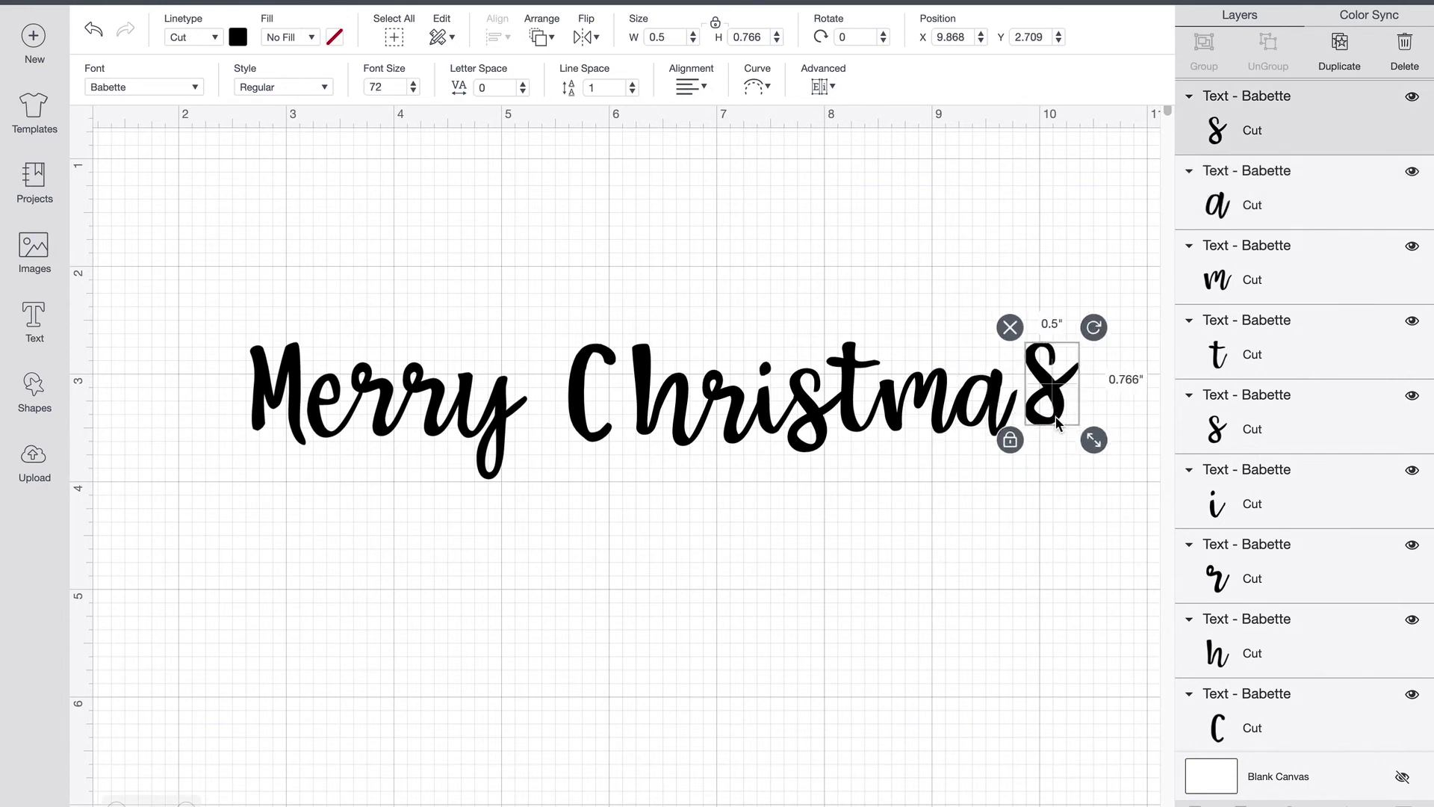
mouse_move(1055, 416)
mouse_down()
mouse_move(1036, 442)
mouse_move(1054, 434)
mouse_up()
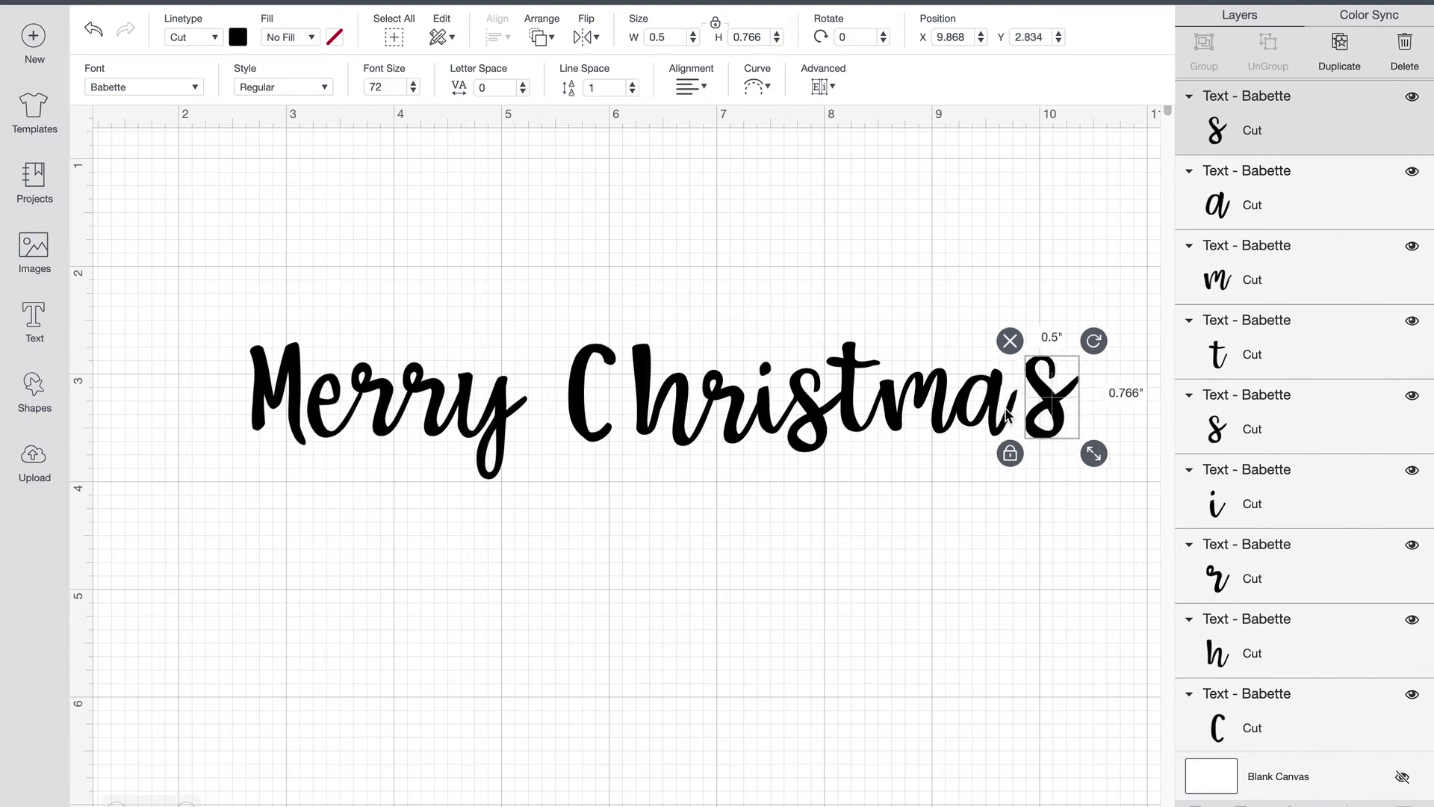
- Tilt the a slightly clockwise and shift the final s further left until it is snug against it
click(1001, 413)
drag(1037, 361, 1039, 365)
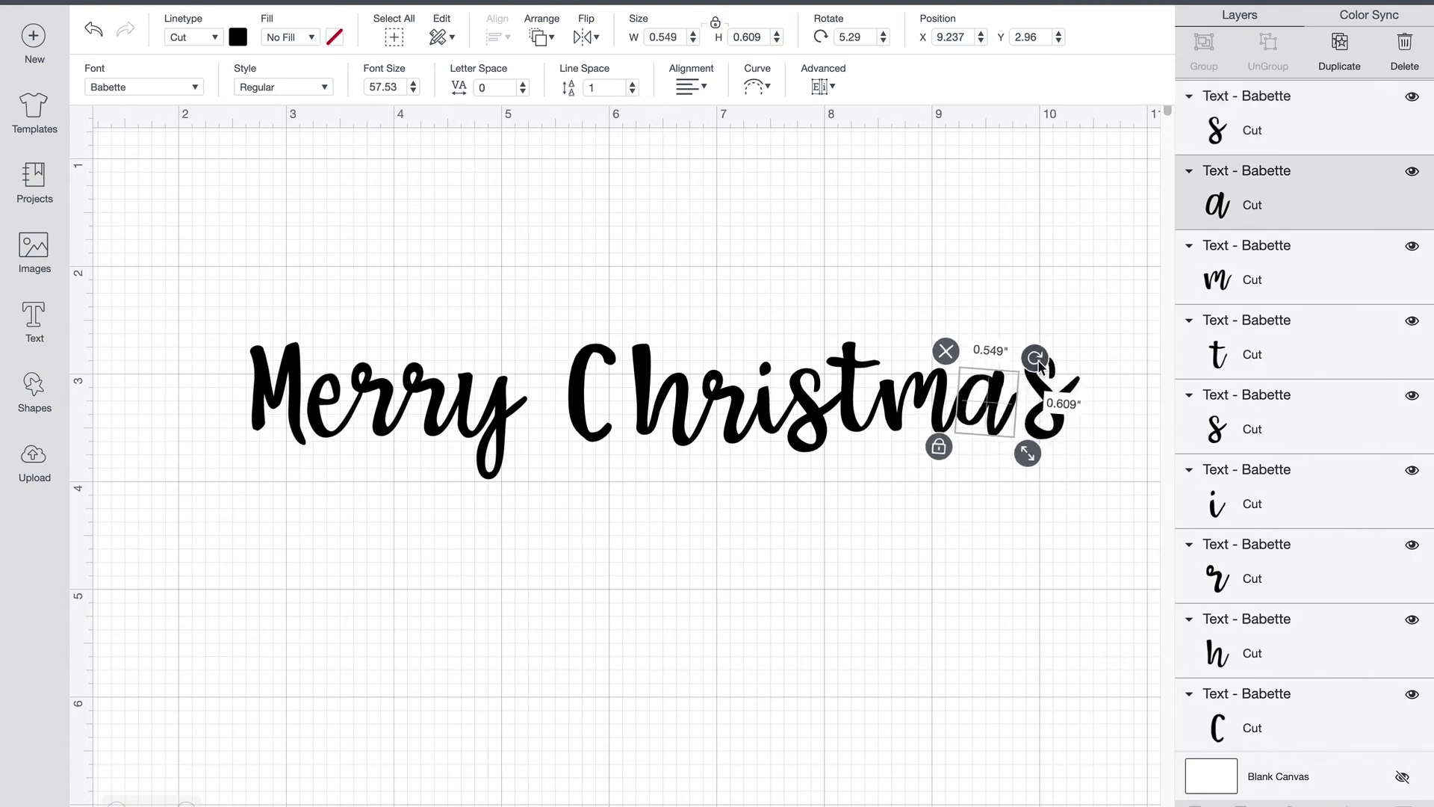
click(980, 518)
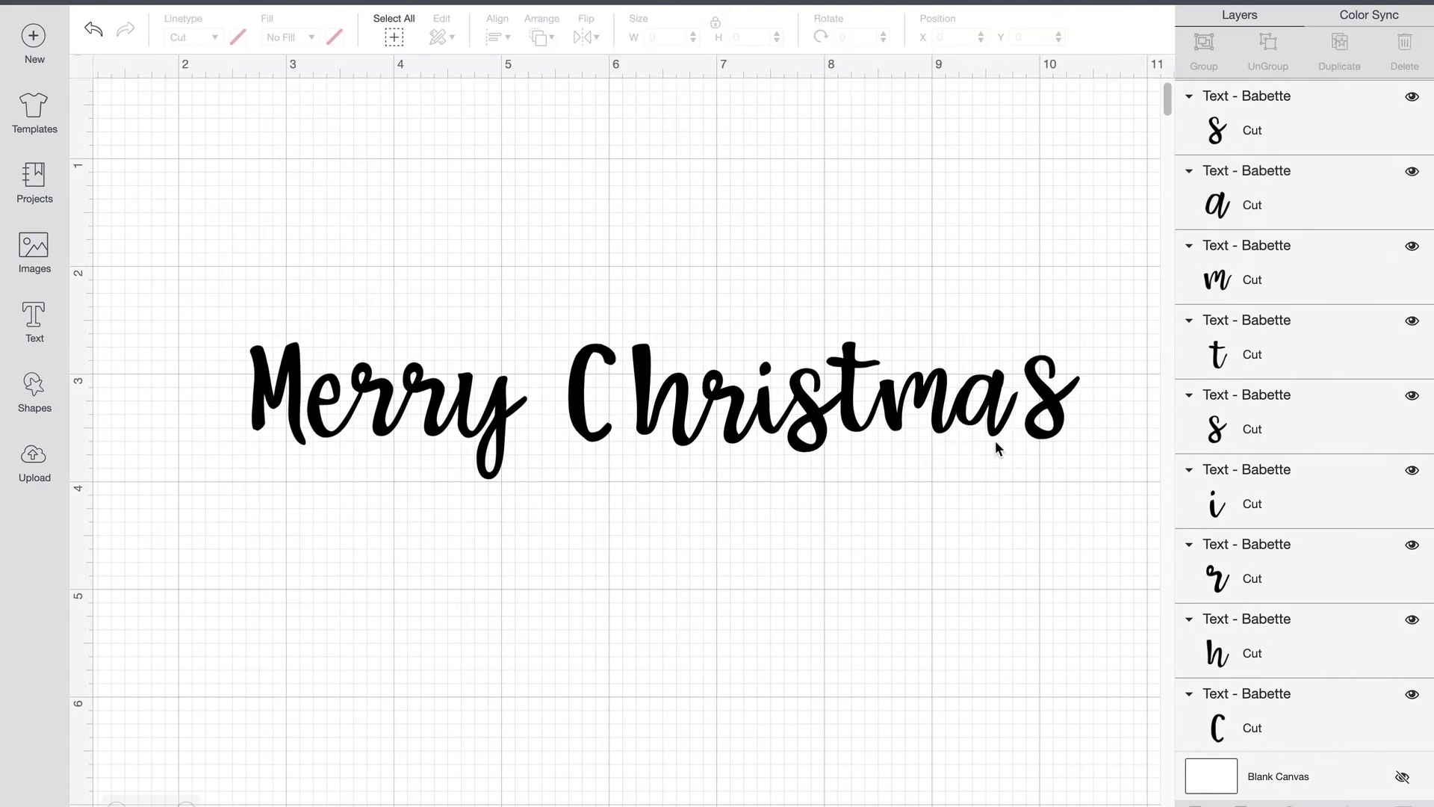
click(994, 423)
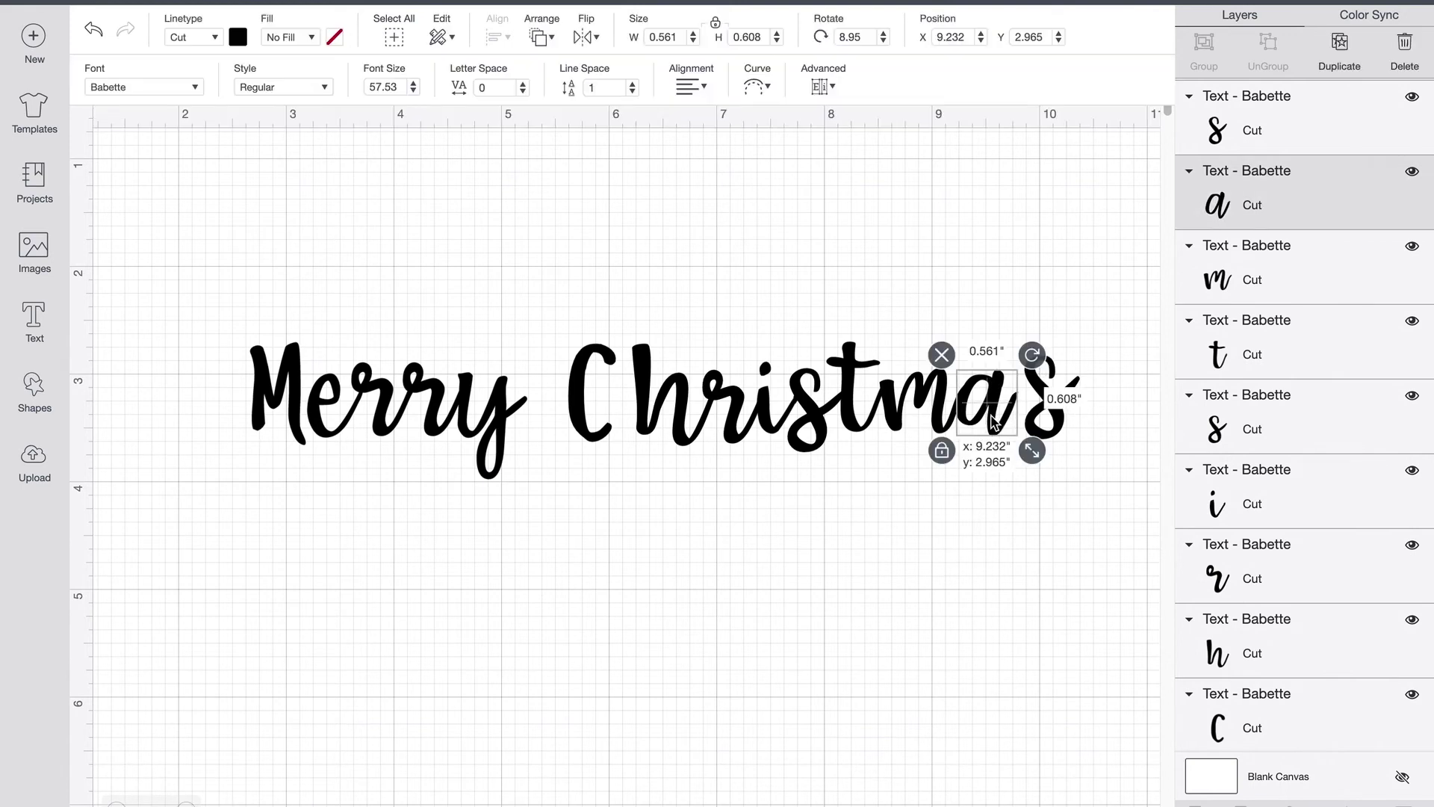
double_click(991, 415)
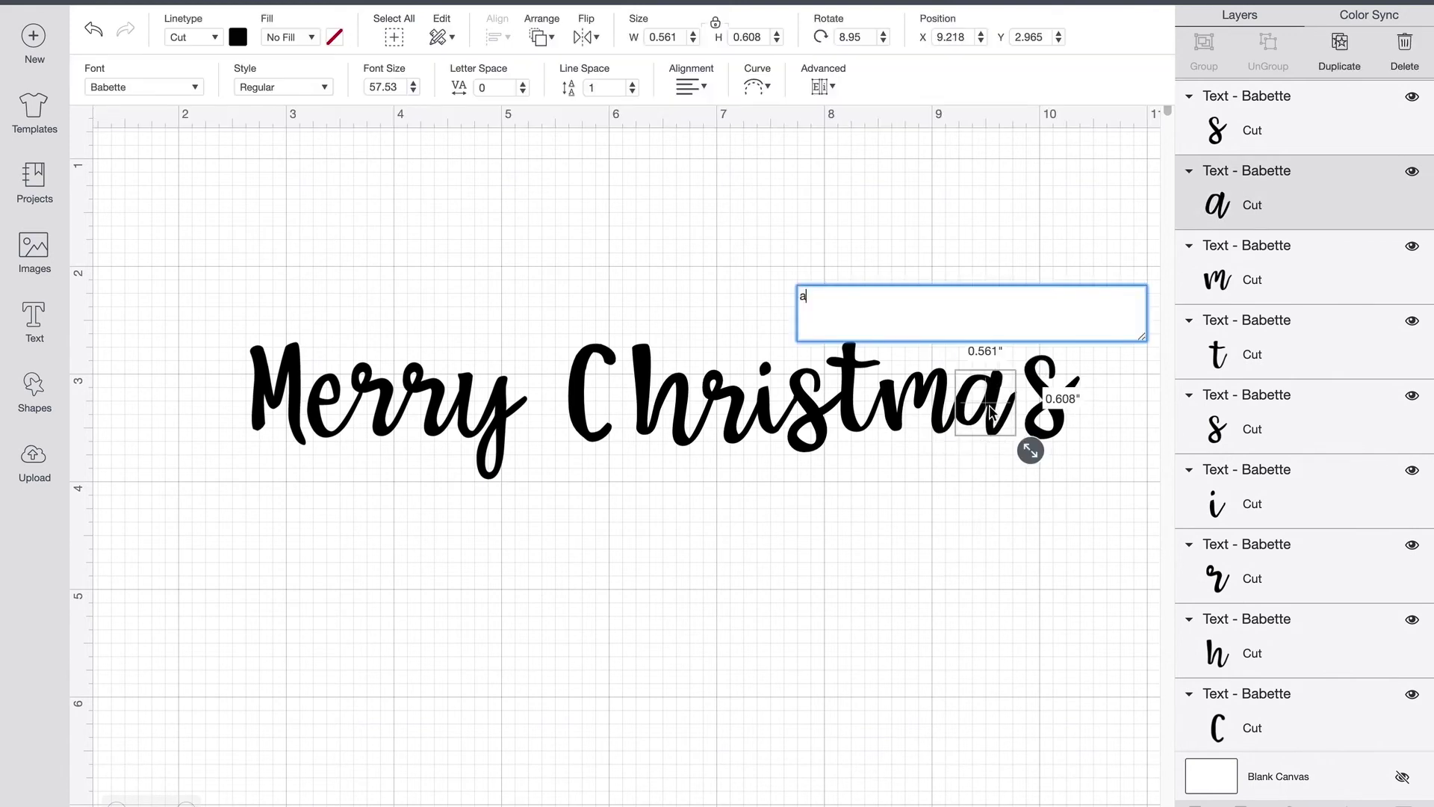
click(930, 491)
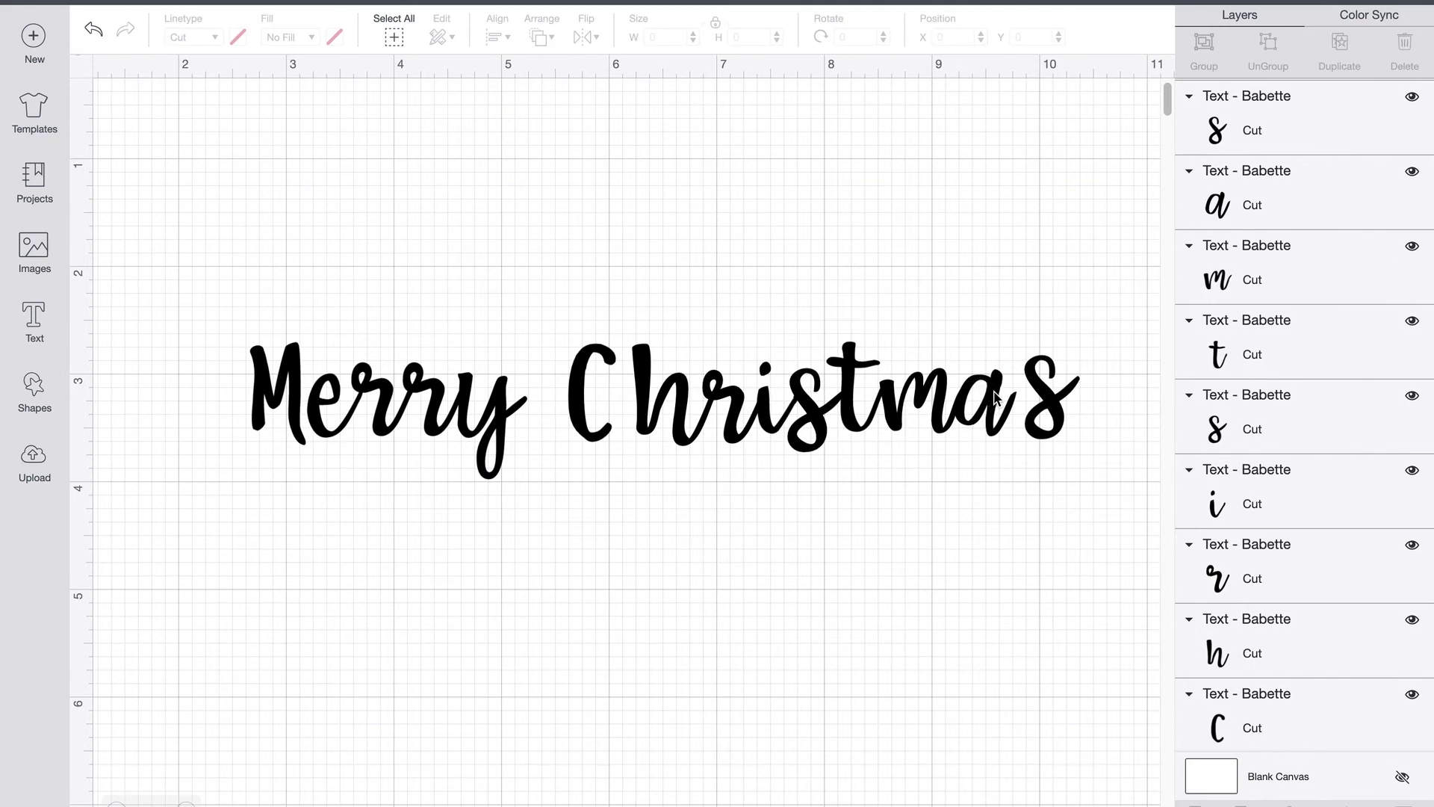
drag(1041, 386, 1018, 393)
click(931, 506)
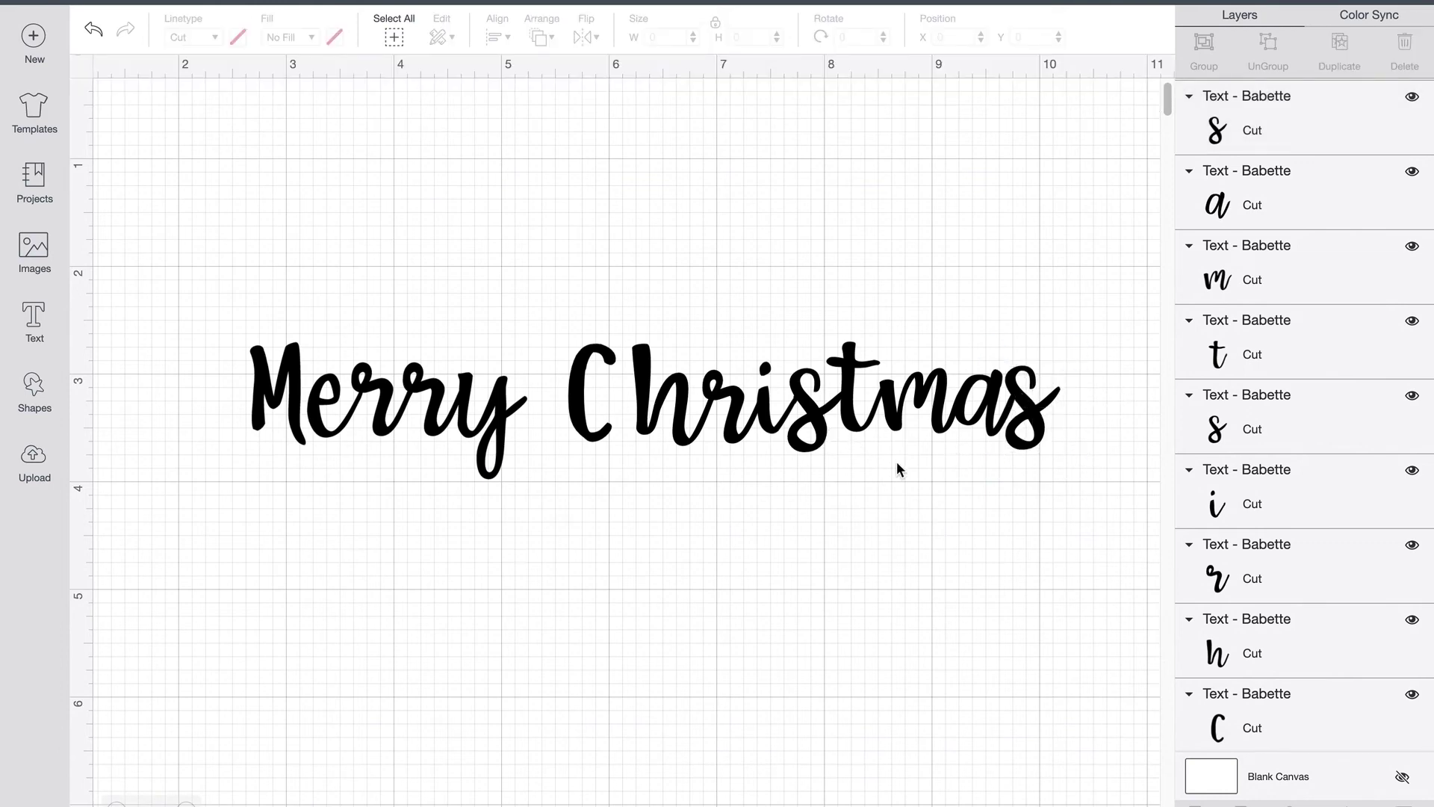
- Select both s letters of Christmas and Align Bottom them to a shared baseline
click(812, 440)
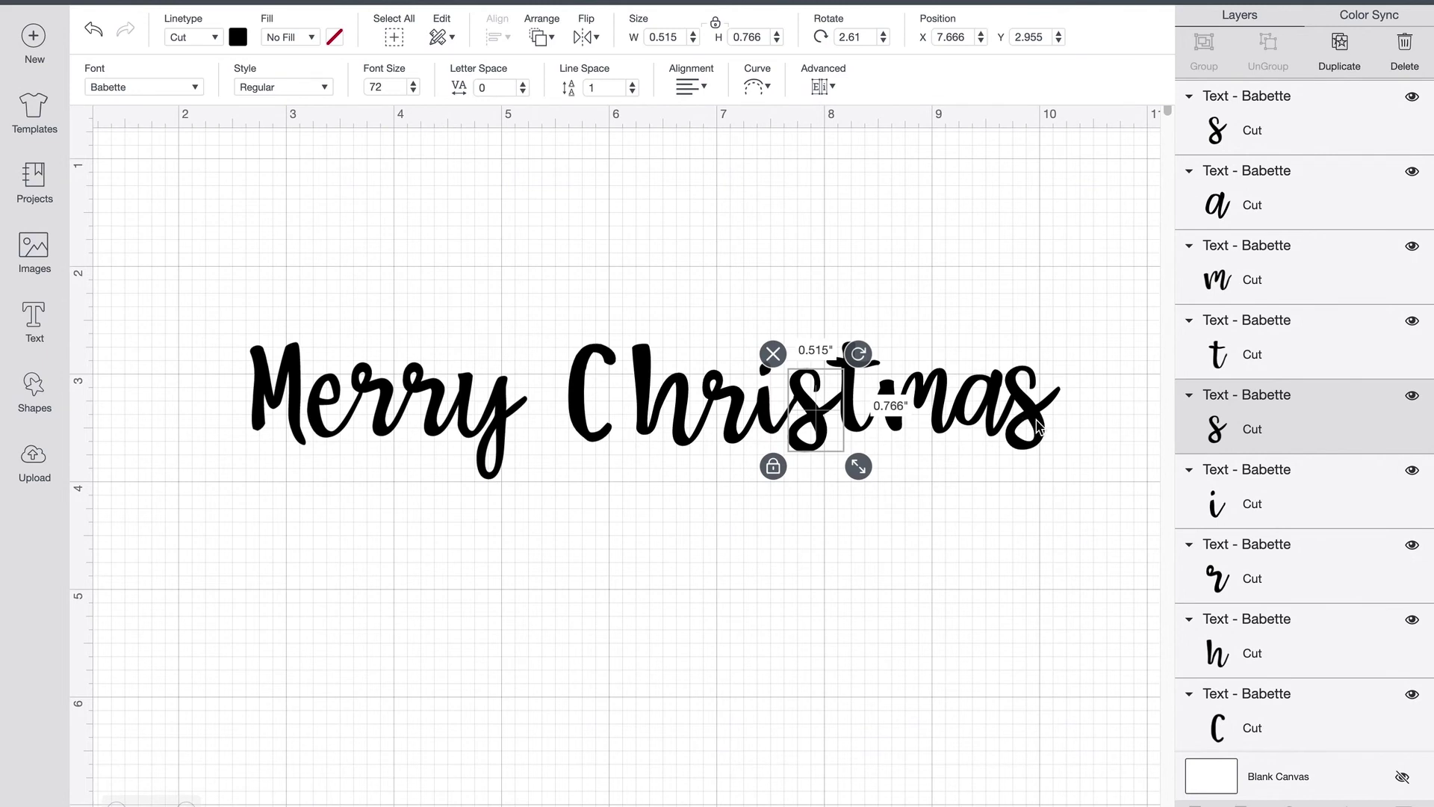
shift+click(1038, 426)
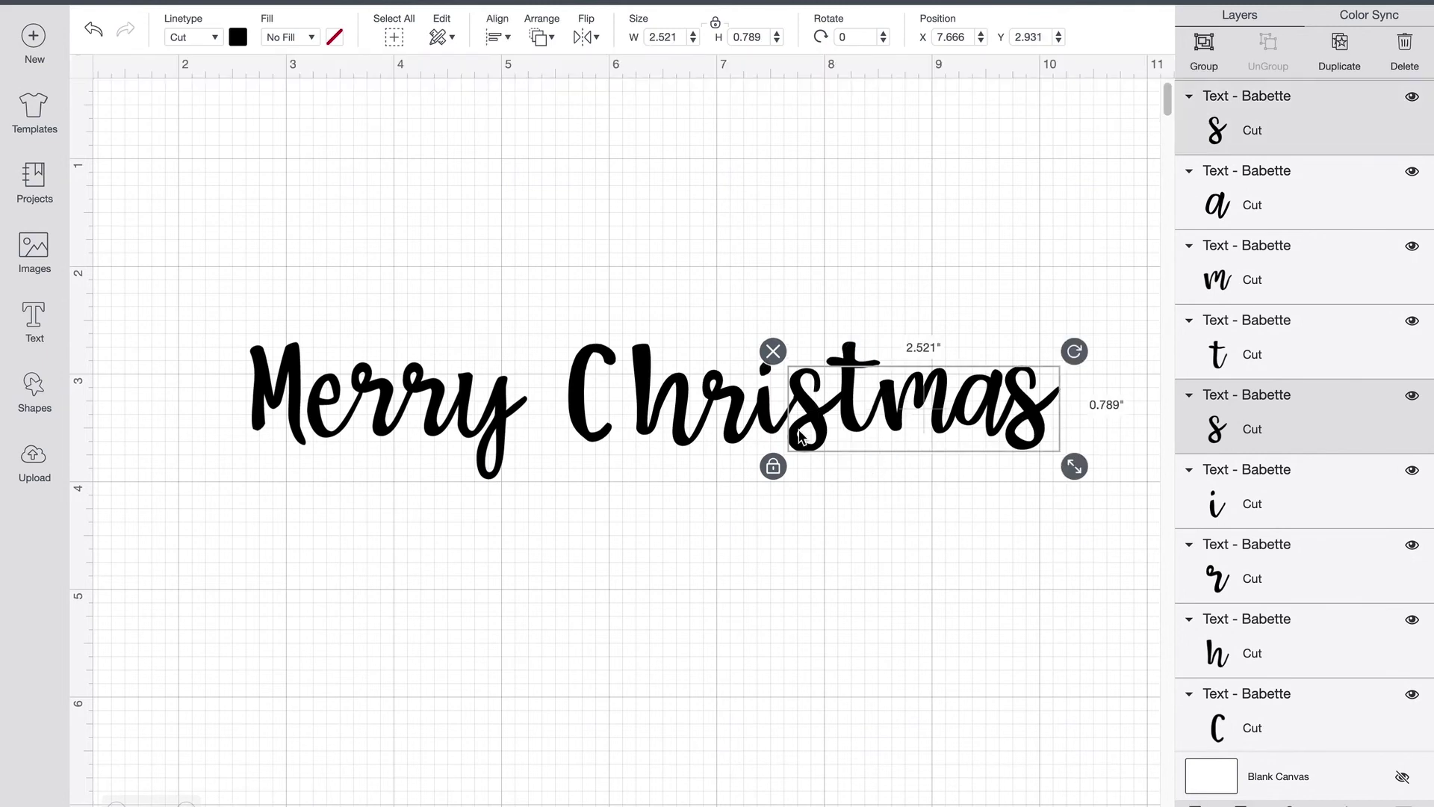
click(833, 551)
click(820, 437)
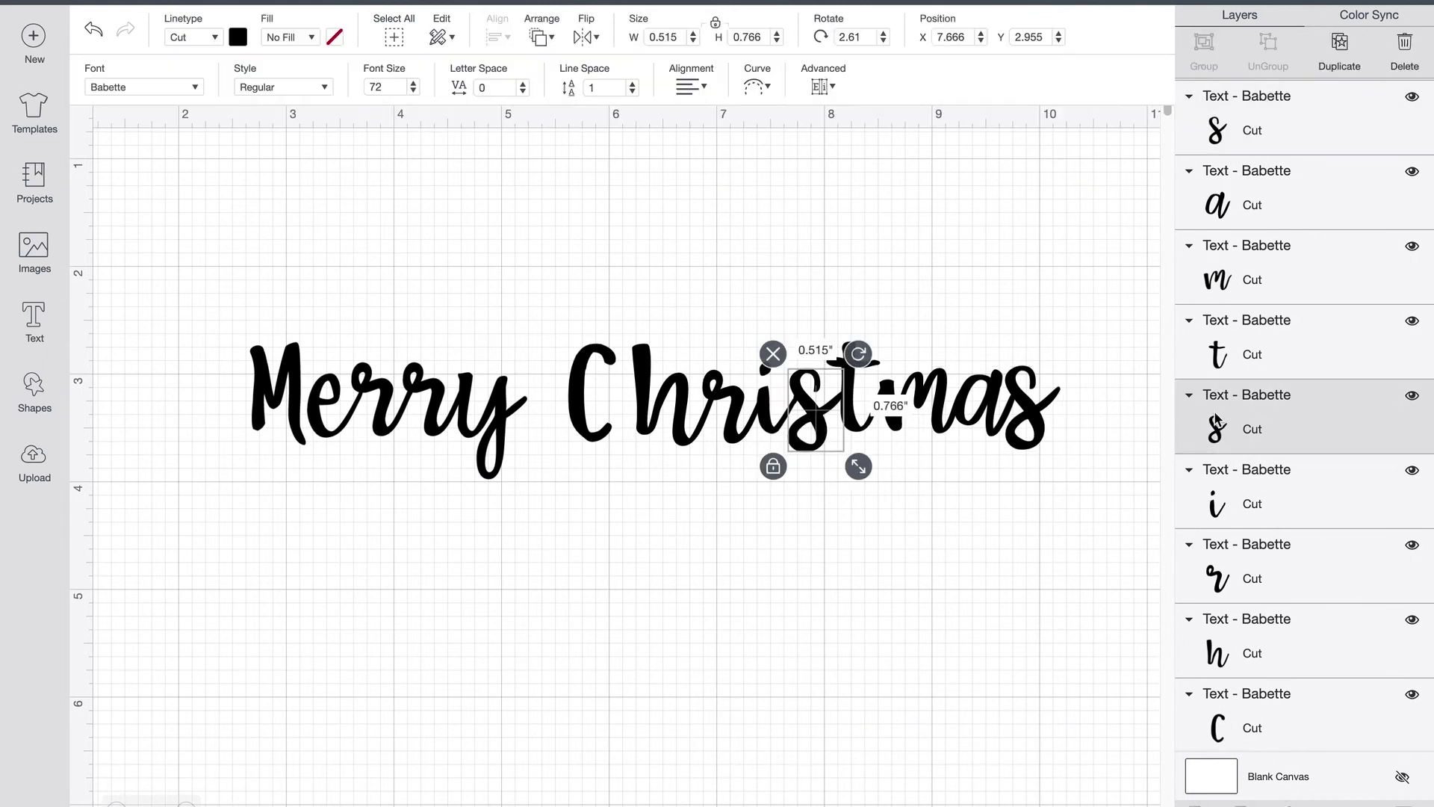
scroll(1257, 425, up, 3)
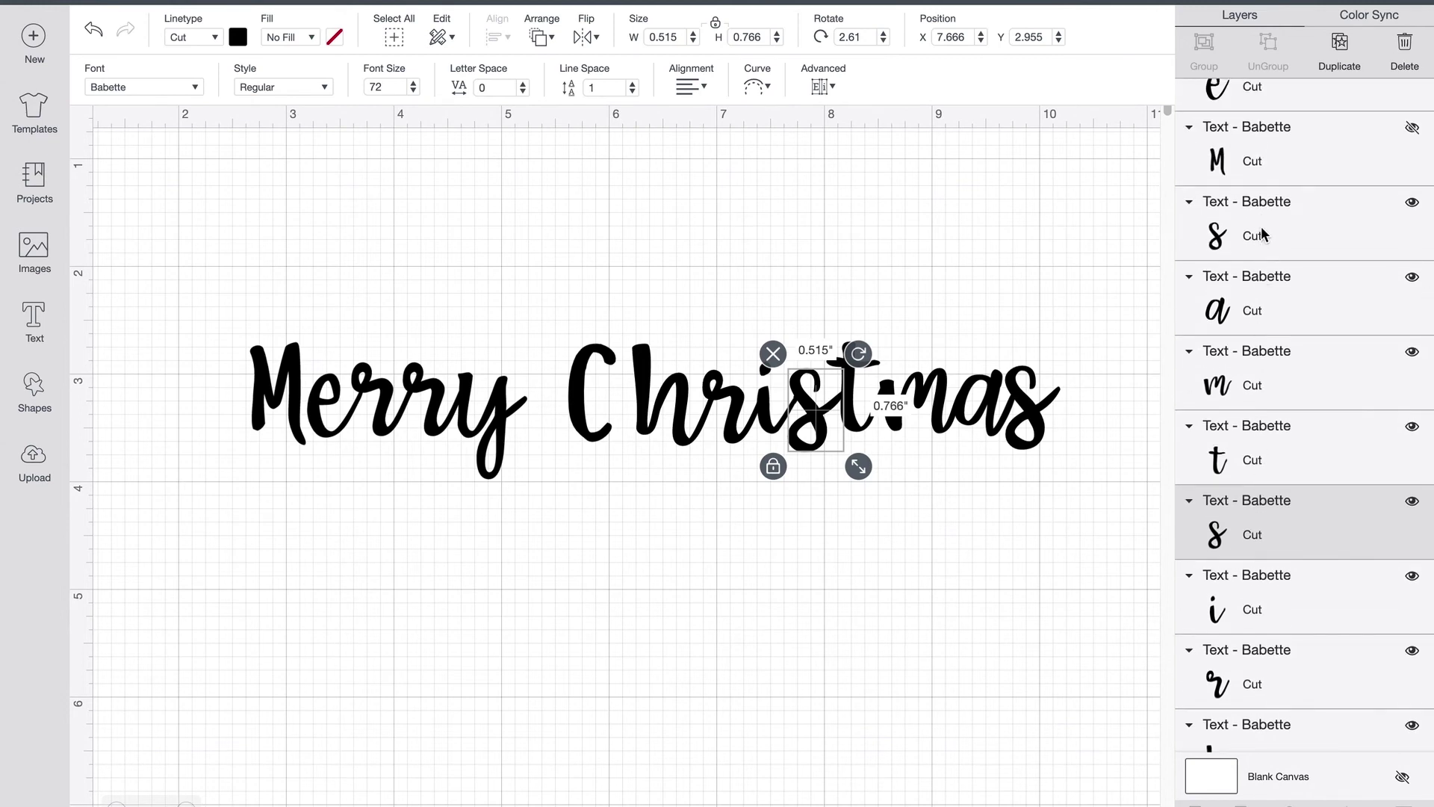
shift+click(1261, 234)
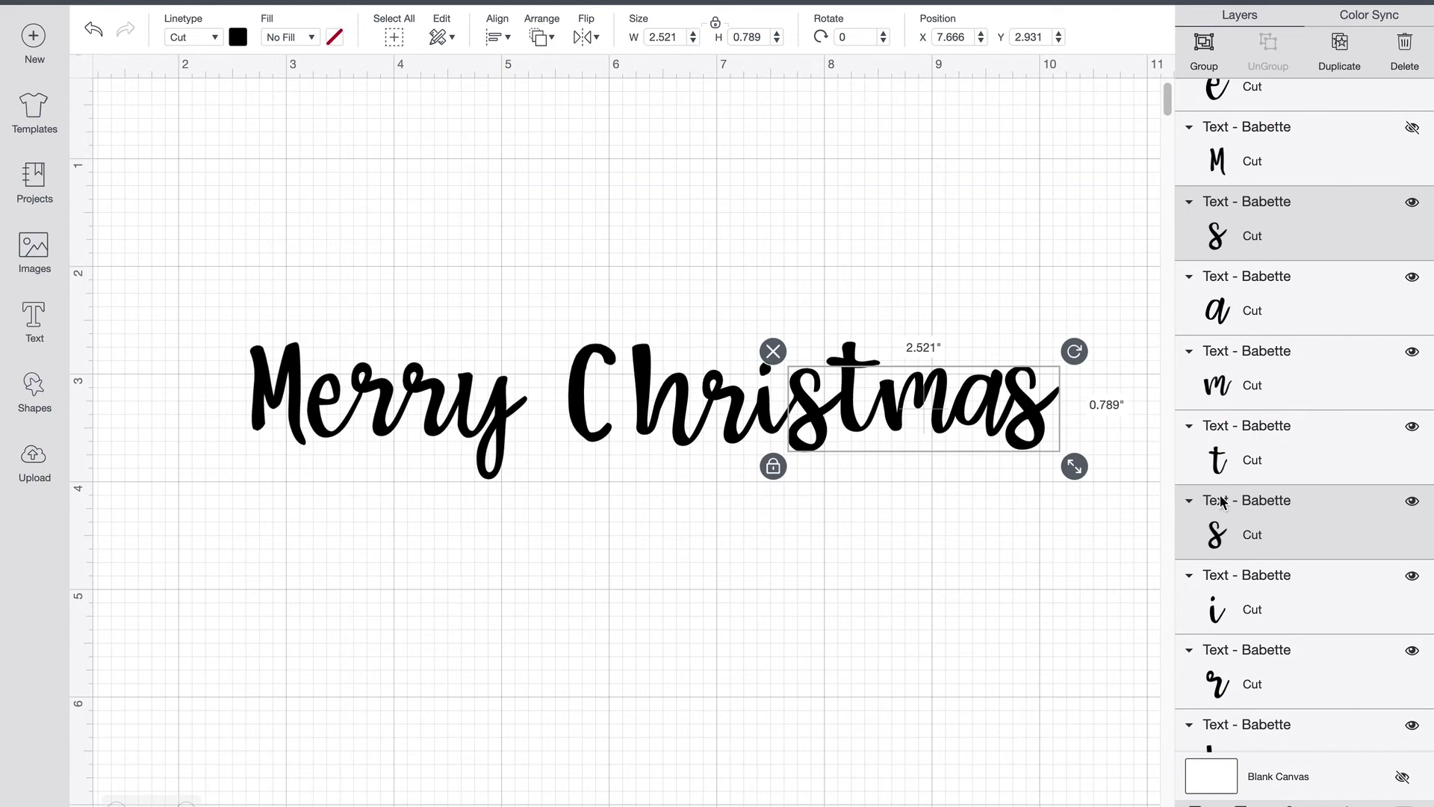
click(500, 37)
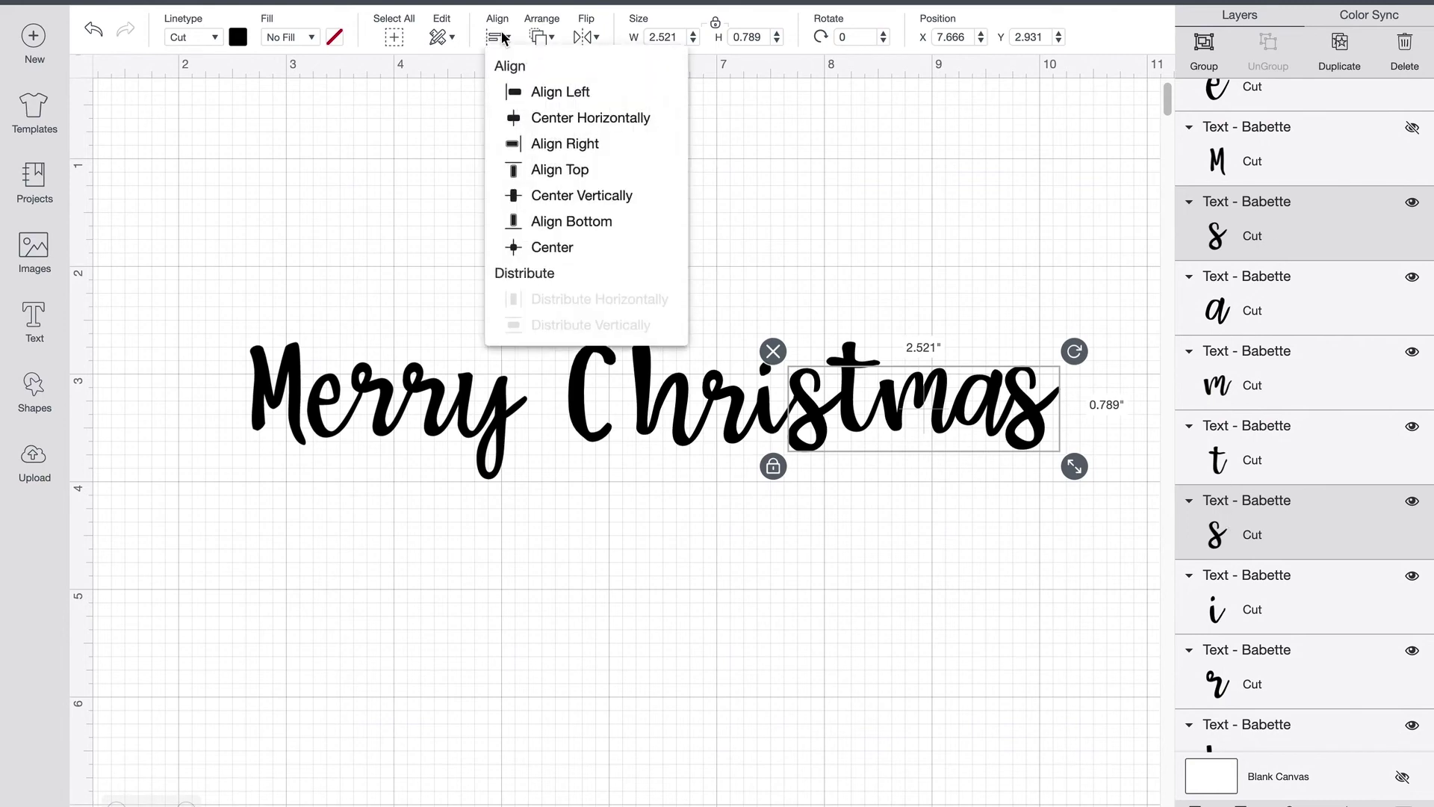
click(560, 224)
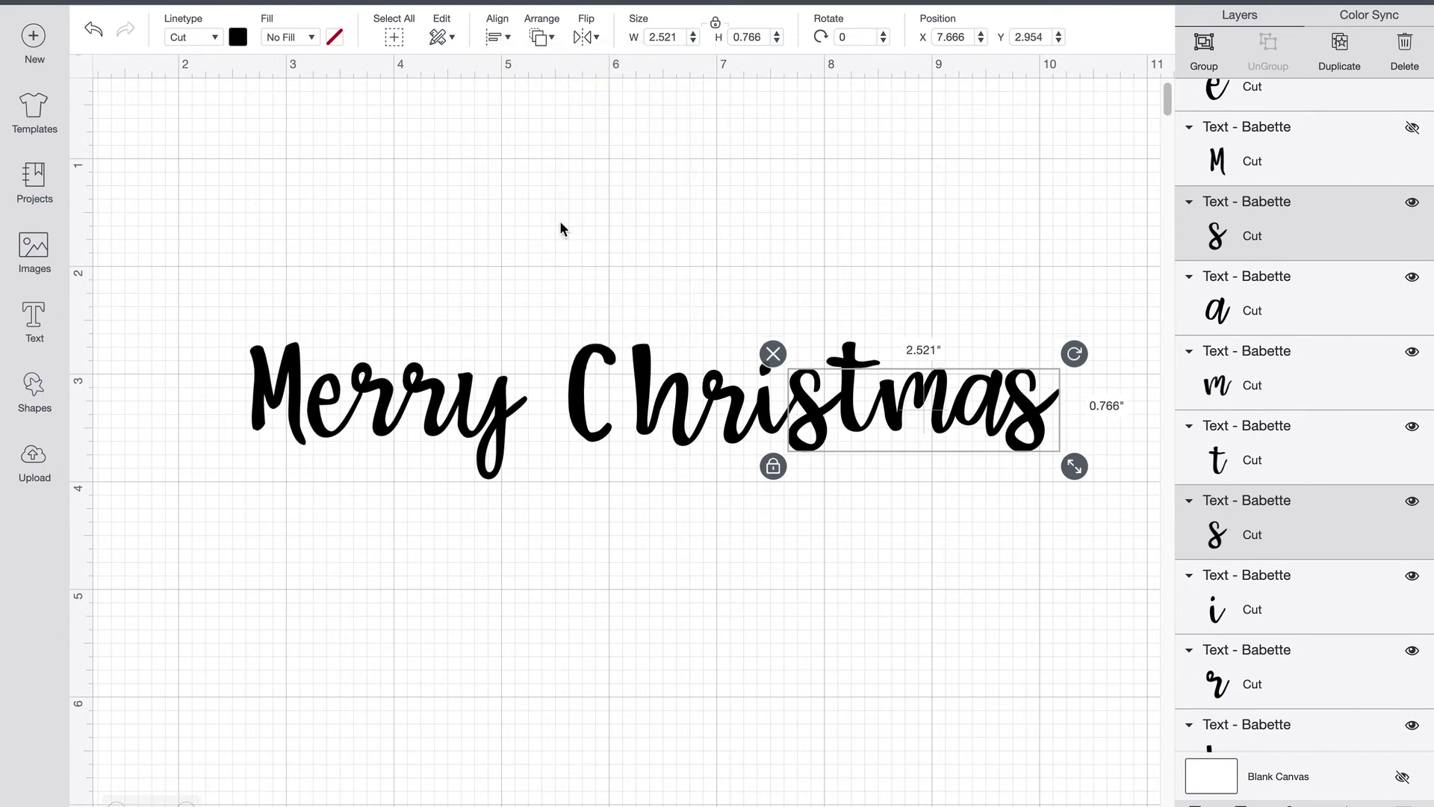
click(788, 547)
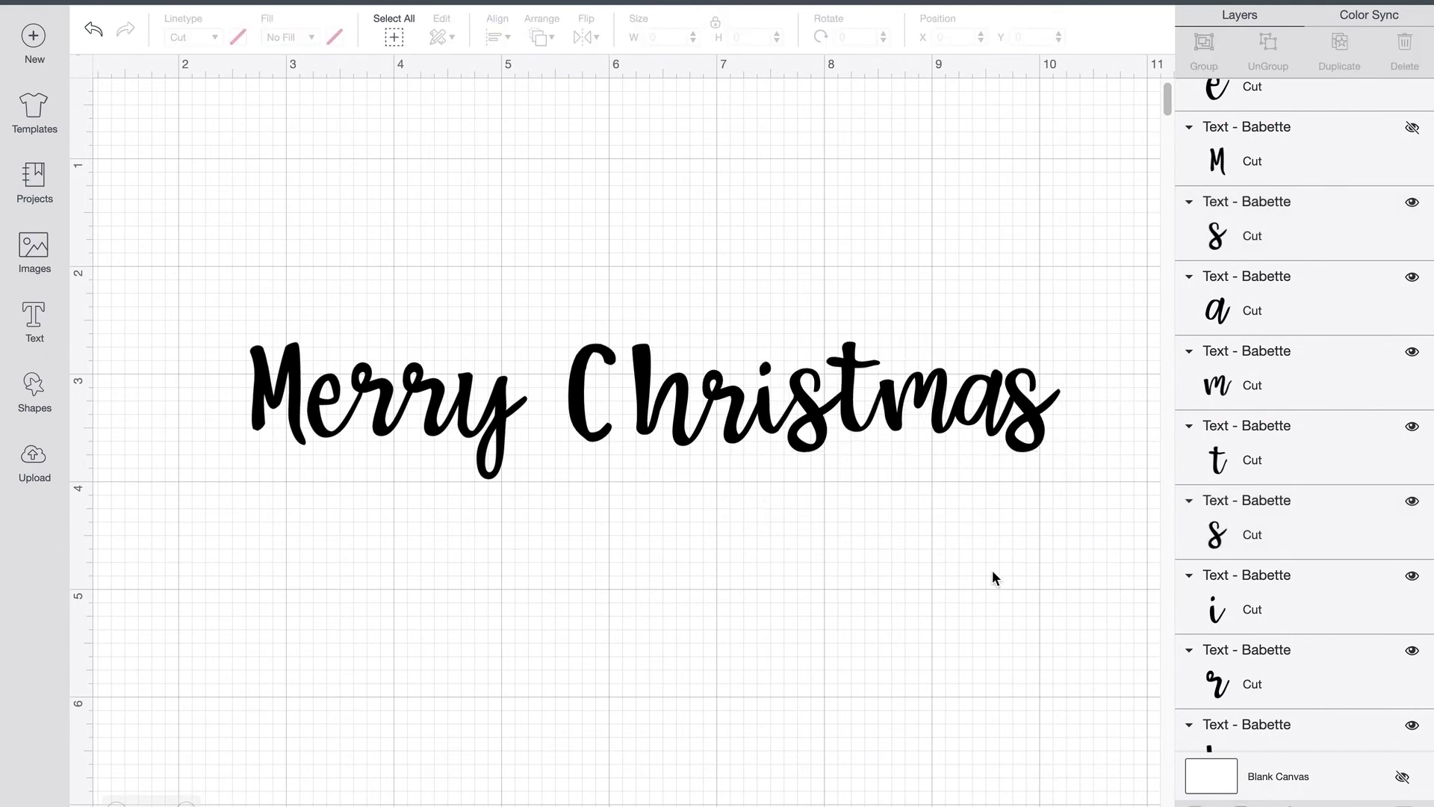
- Enlarge the capital C of Christmas using its corner resize handle
click(581, 385)
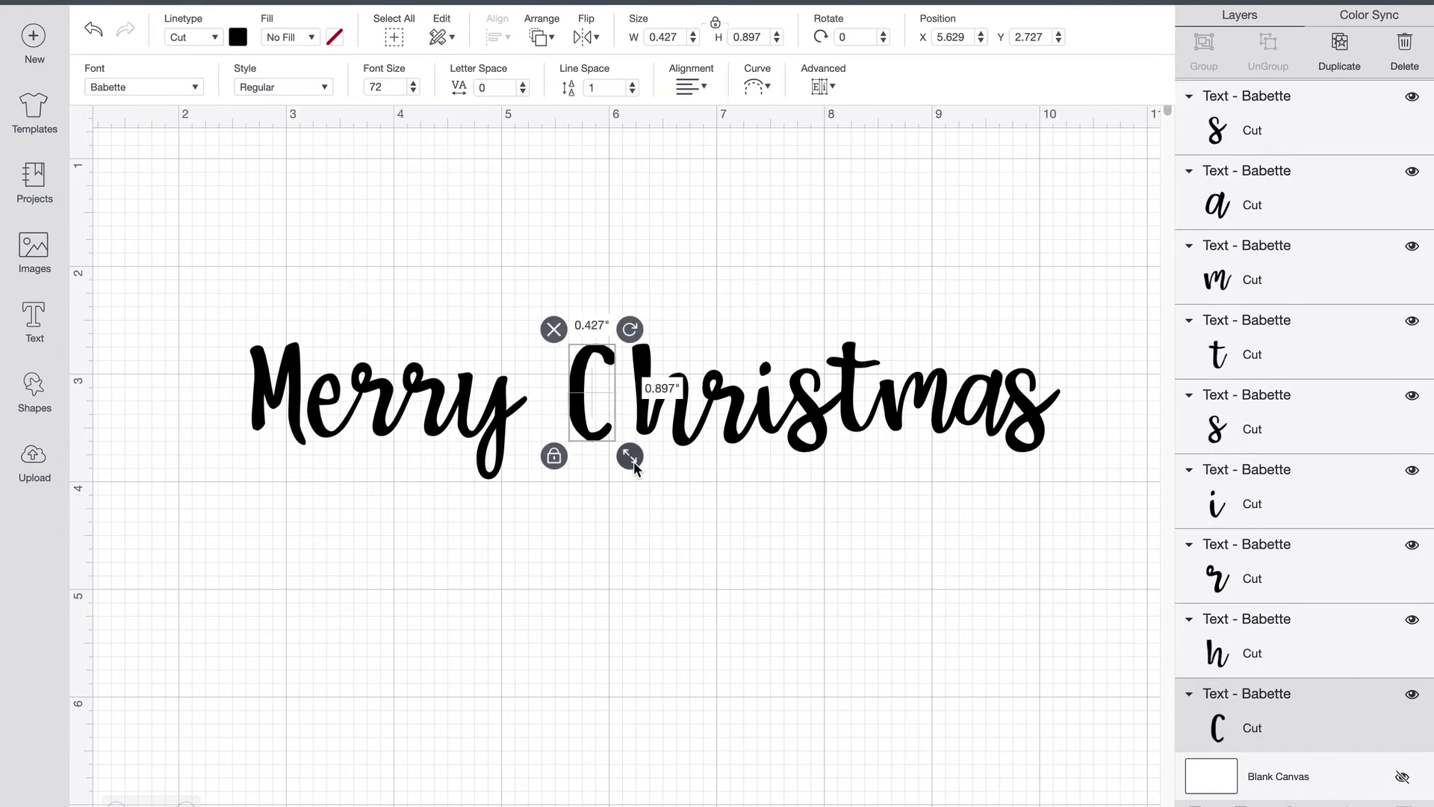
drag(630, 452, 602, 436)
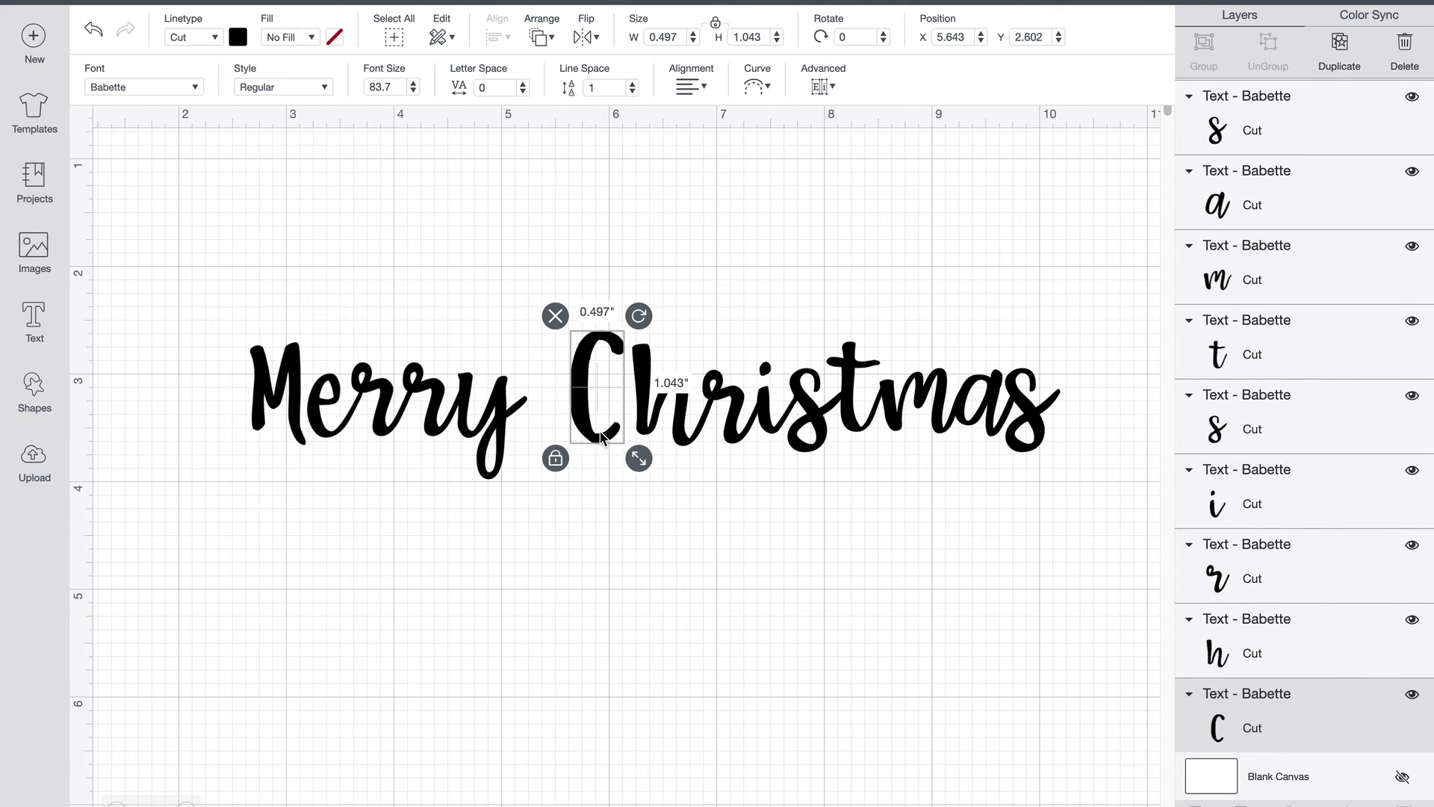
click(692, 504)
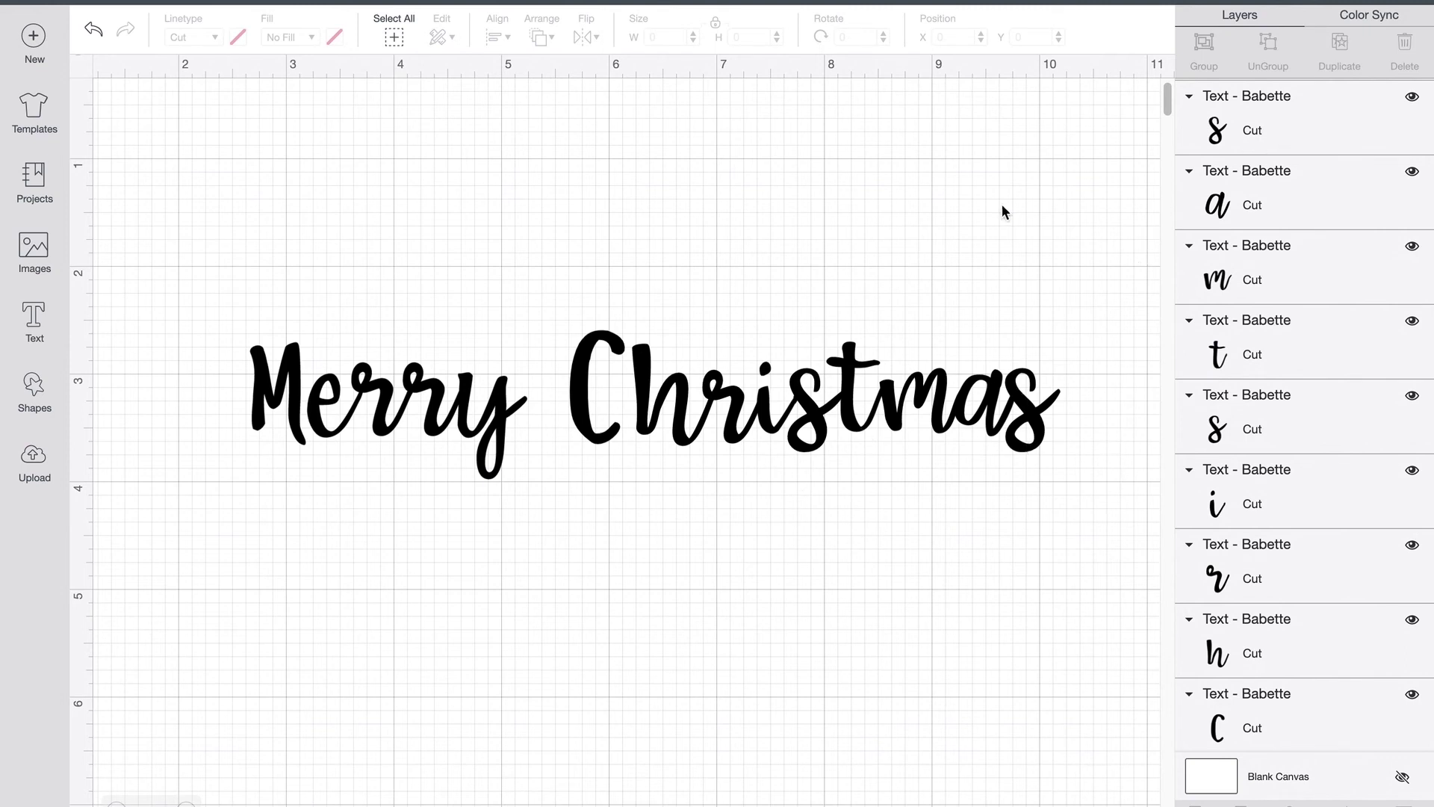
- Duplicate the Christmas letters and move the 4.544 by 1.118 inch copy down to Y 4.2
drag(575, 305, 1064, 457)
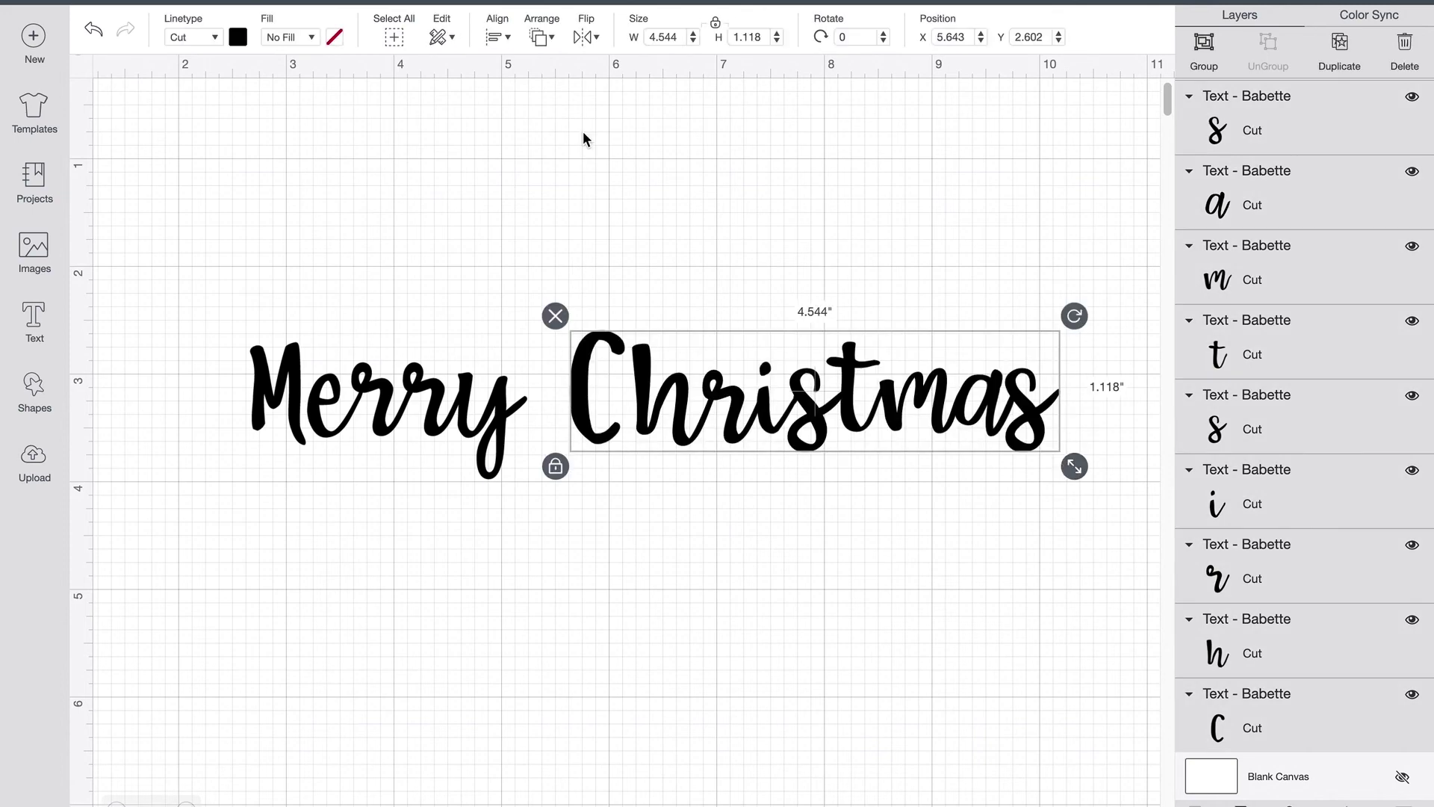
right_click(725, 361)
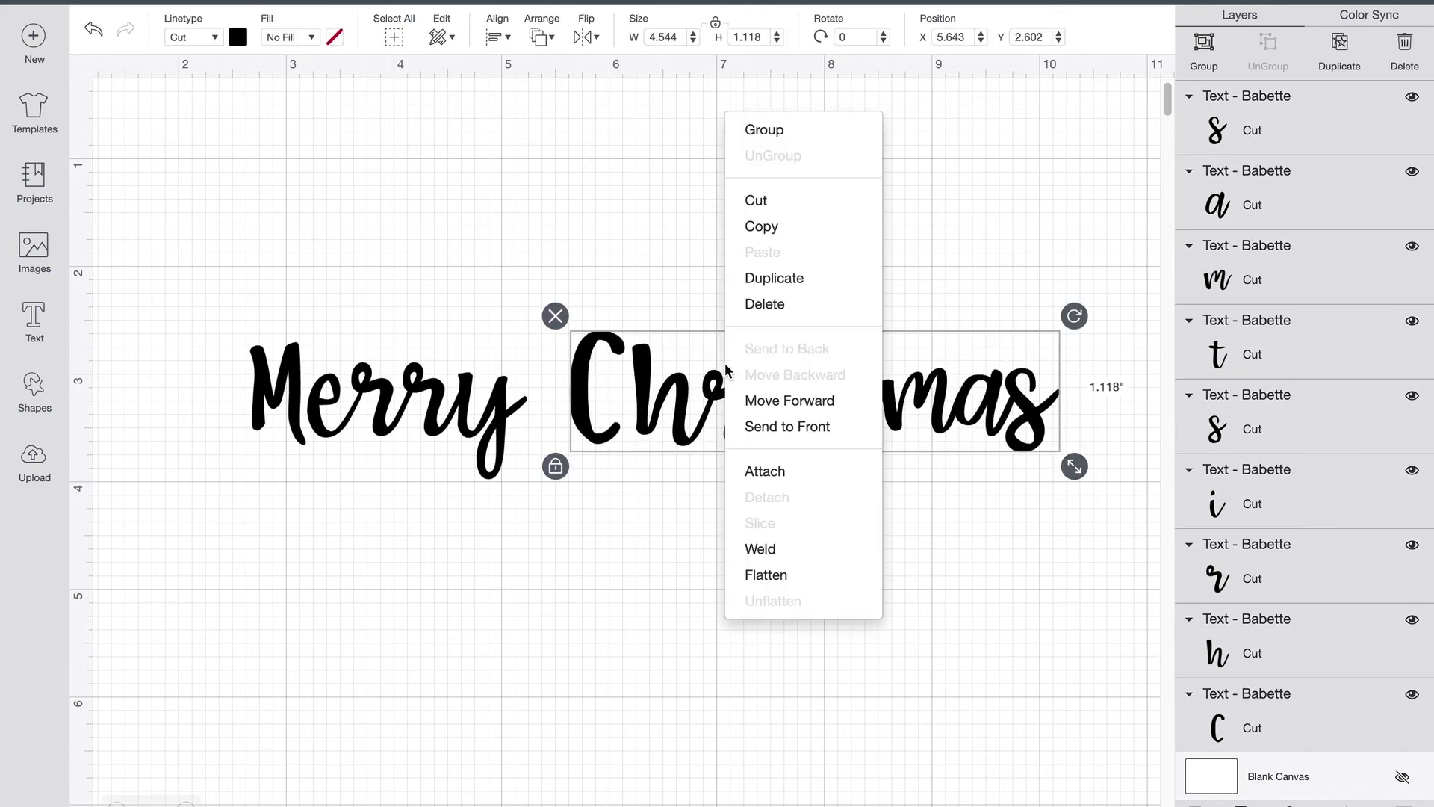
click(782, 277)
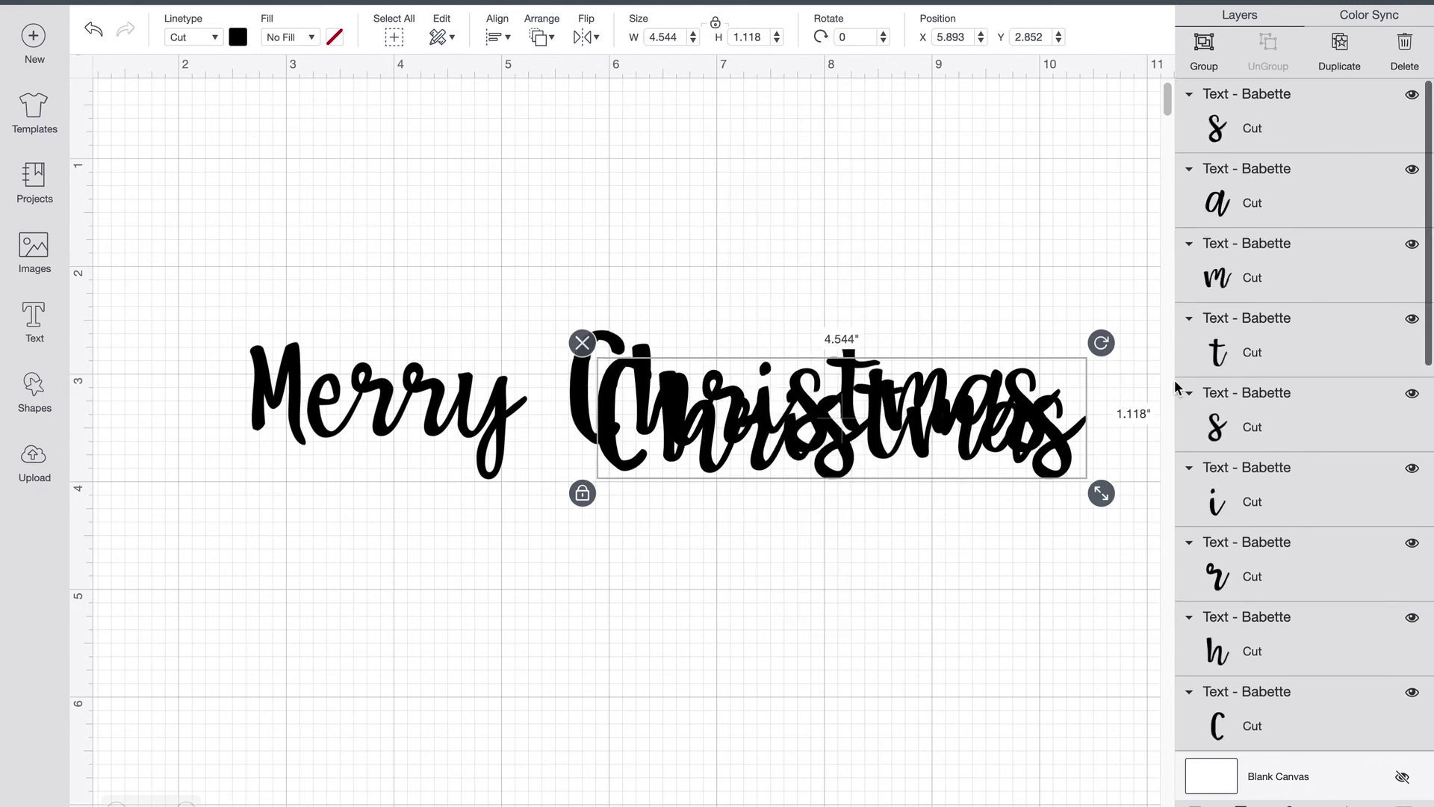
drag(956, 439, 959, 585)
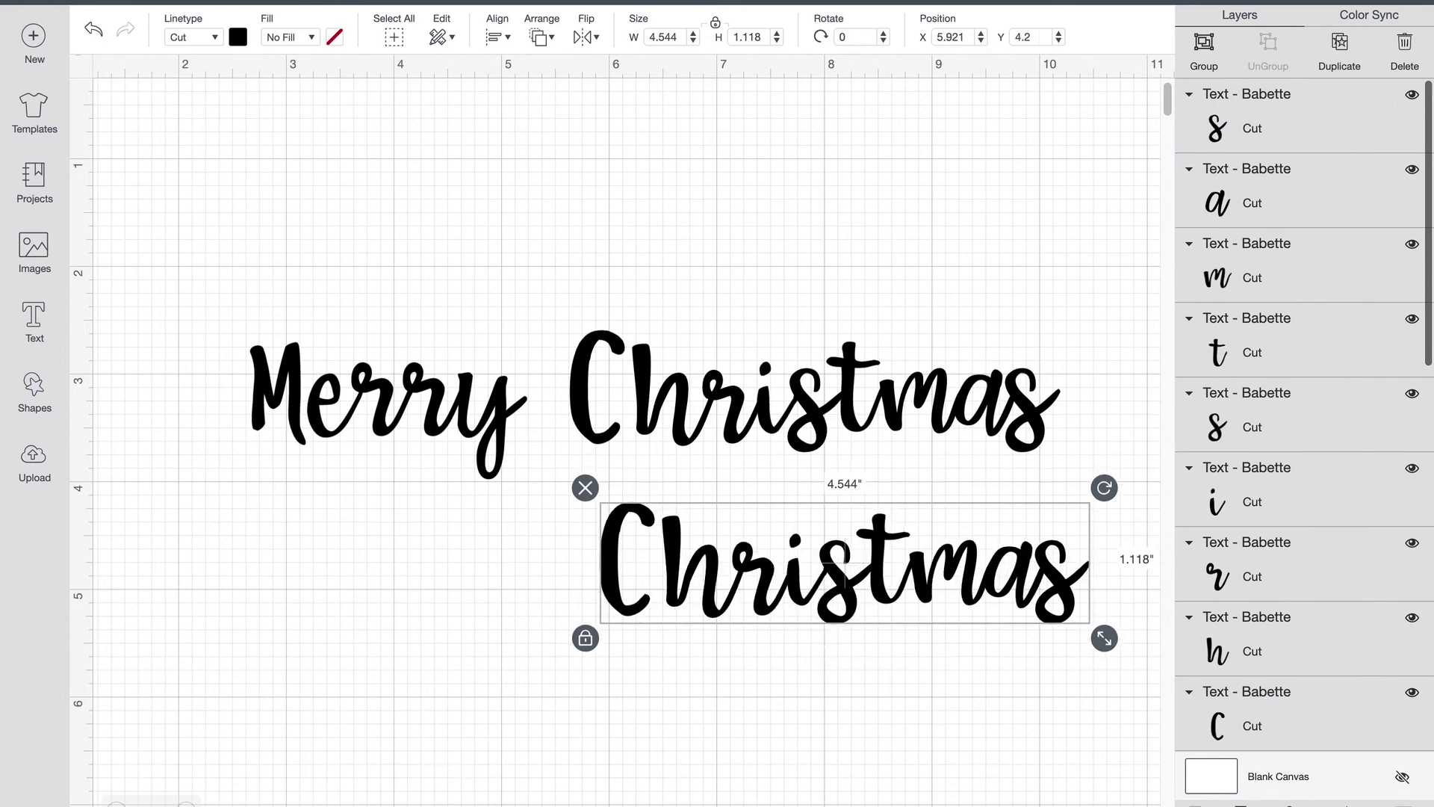
- Hide the copy's s, a, m, t, s, i, r, h and C letter layers
click(1412, 96)
click(1412, 169)
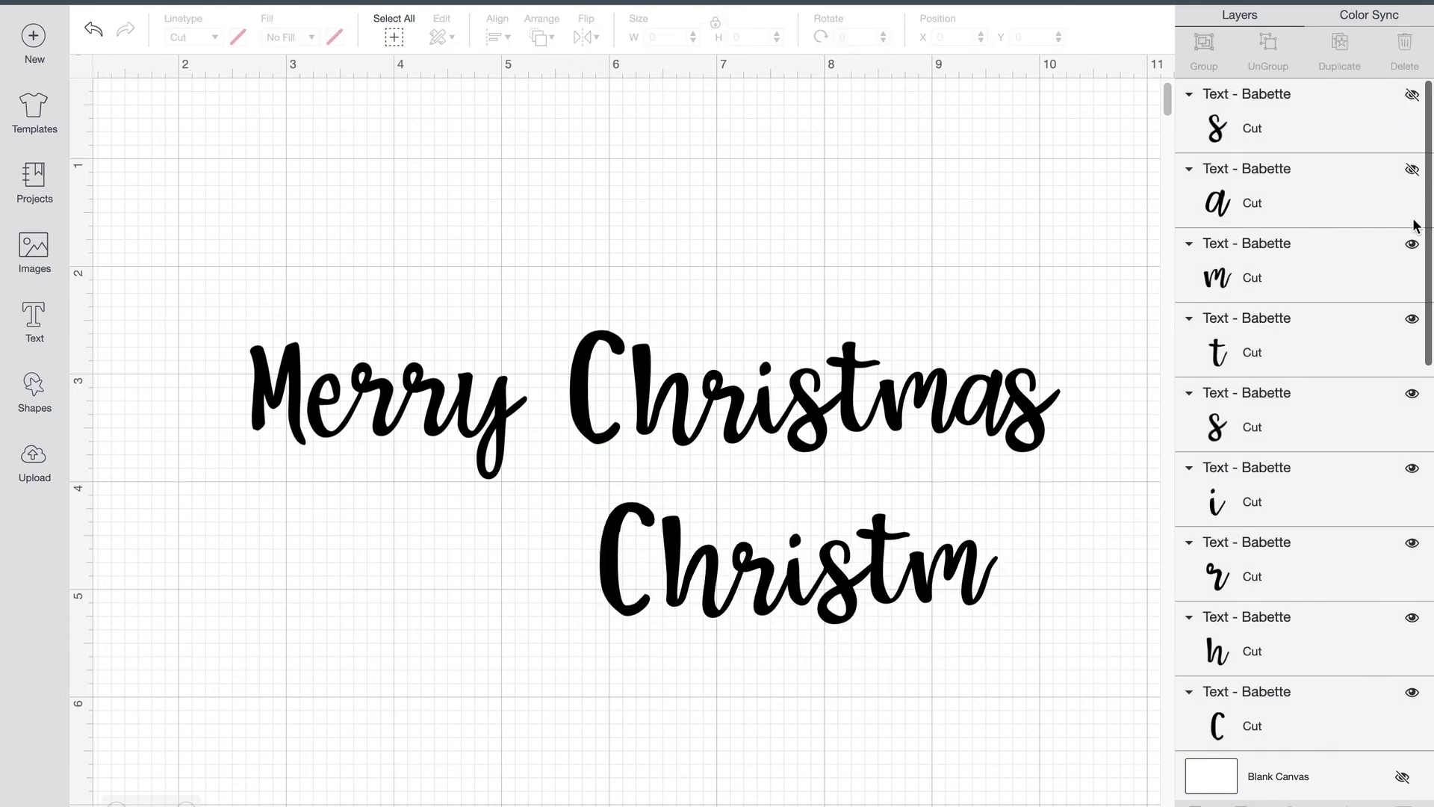
click(1412, 245)
click(1412, 320)
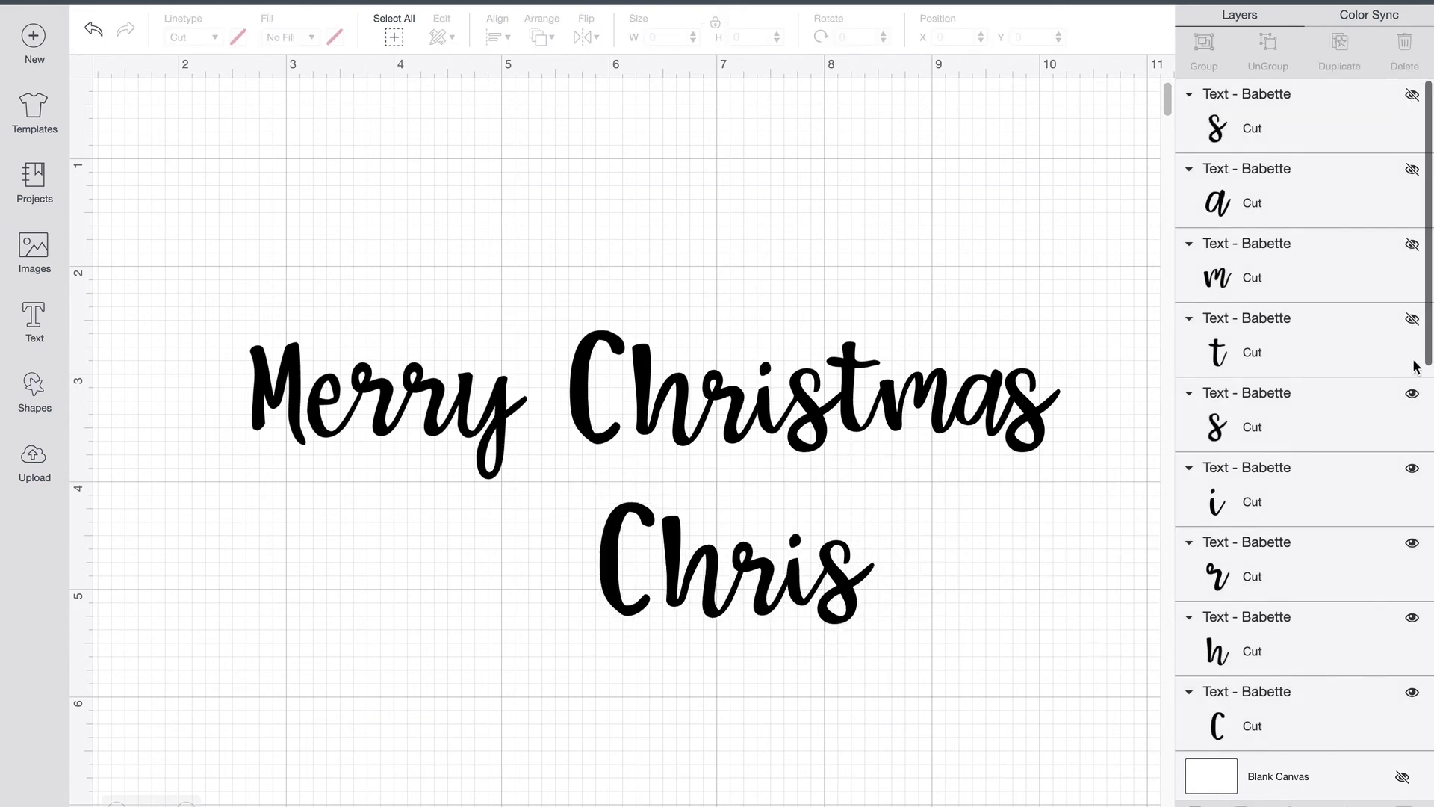
click(1411, 394)
click(1412, 470)
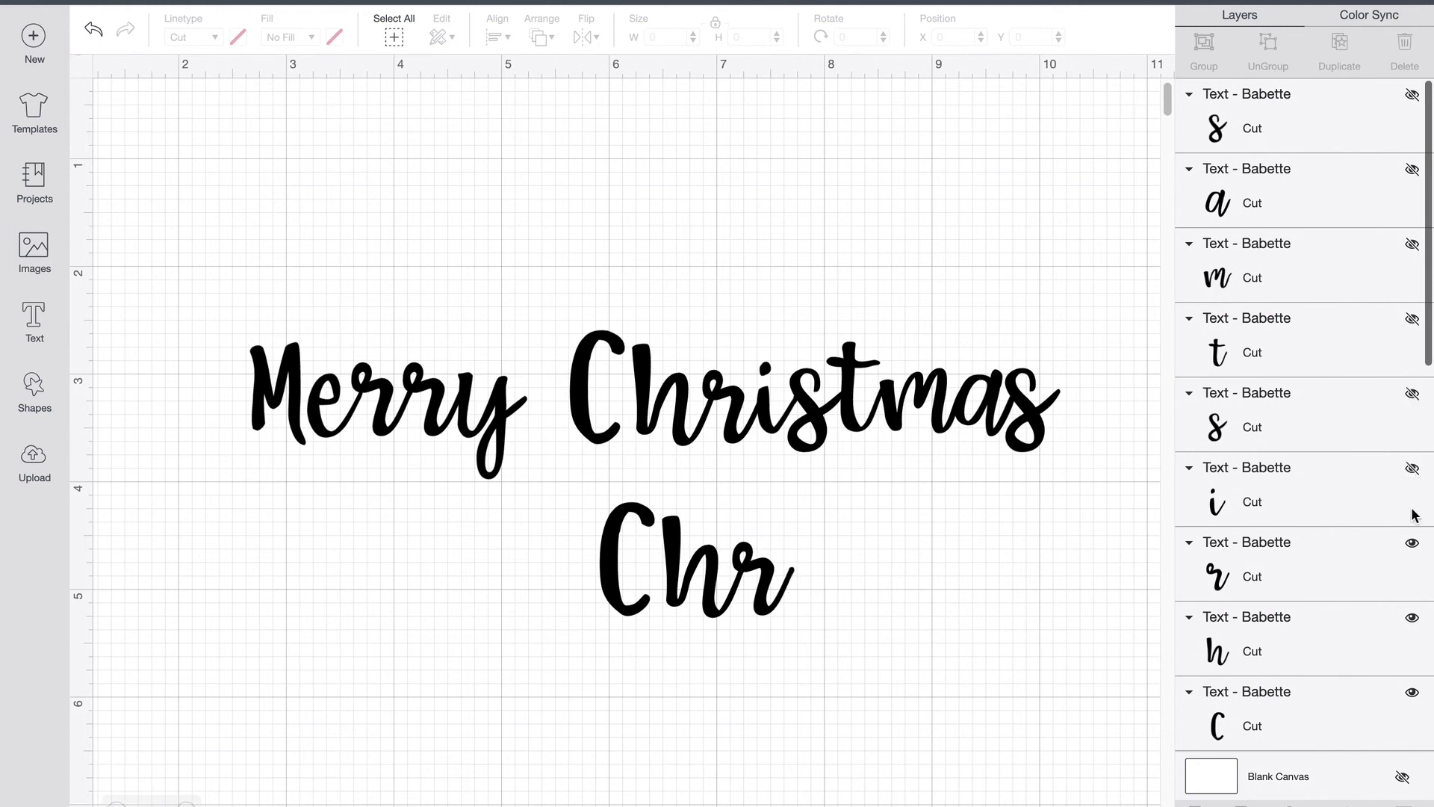
click(1411, 543)
click(1413, 620)
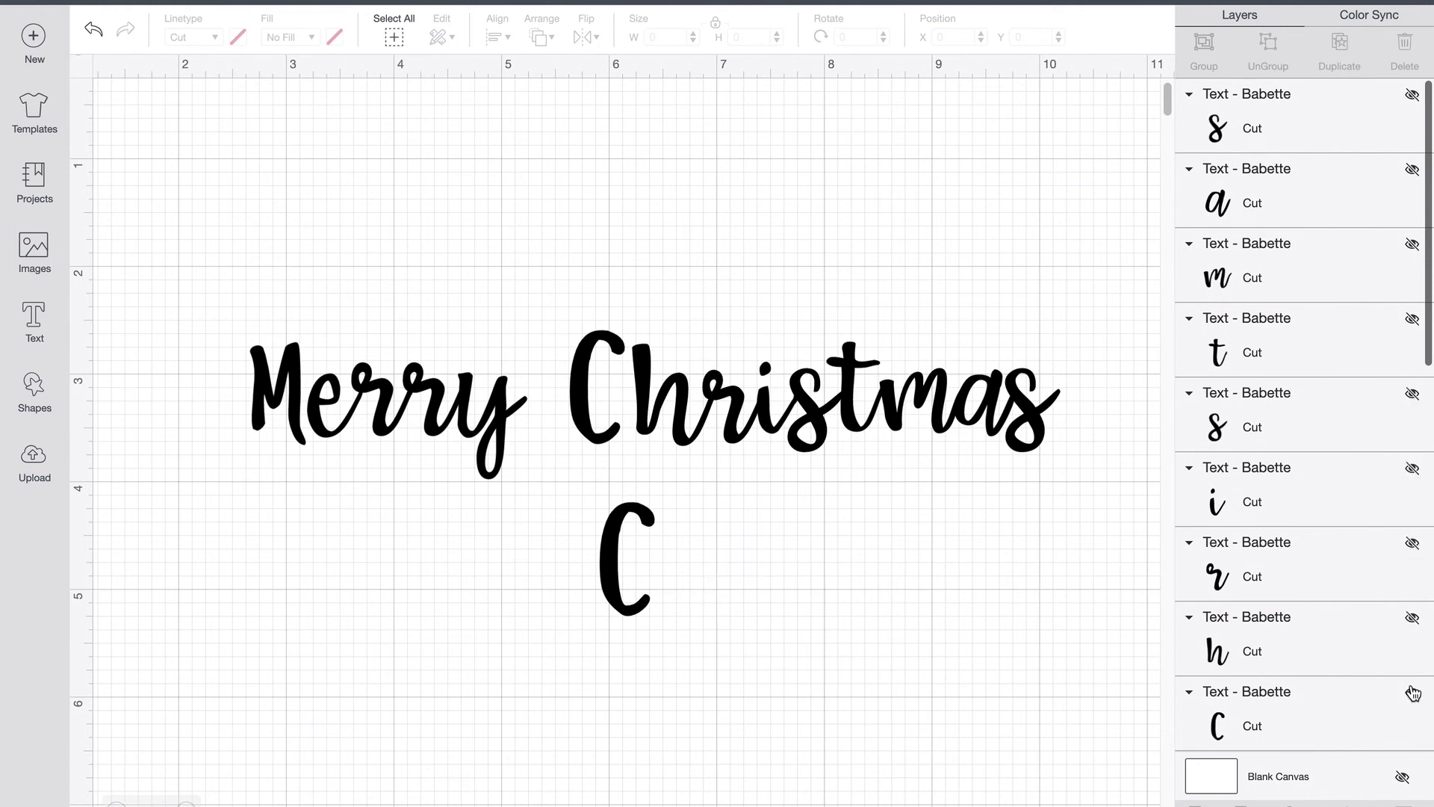
click(1411, 693)
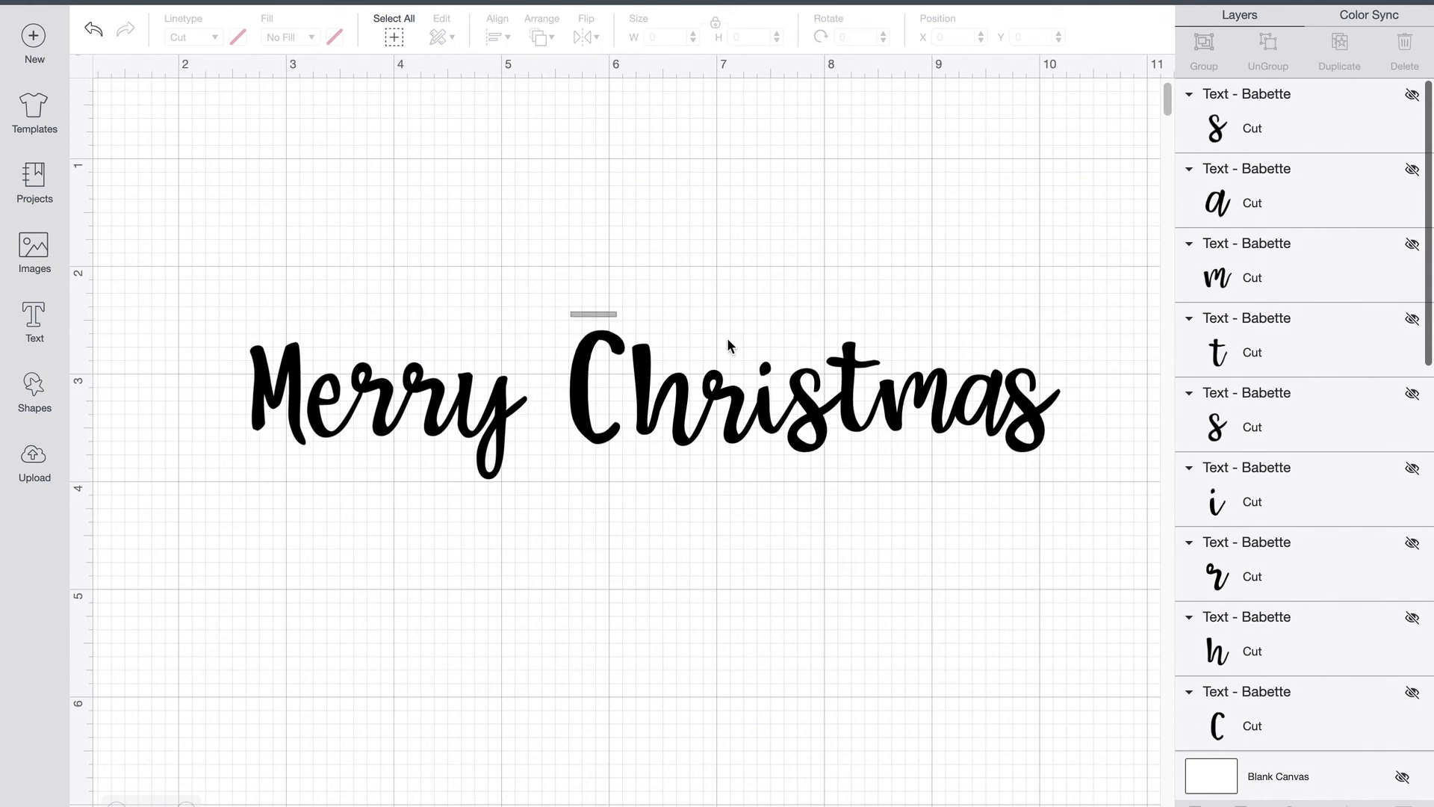
- Select the visible Christmas letters, then review the hidden Text - Babette layers and both Weld Results
drag(569, 310, 1065, 473)
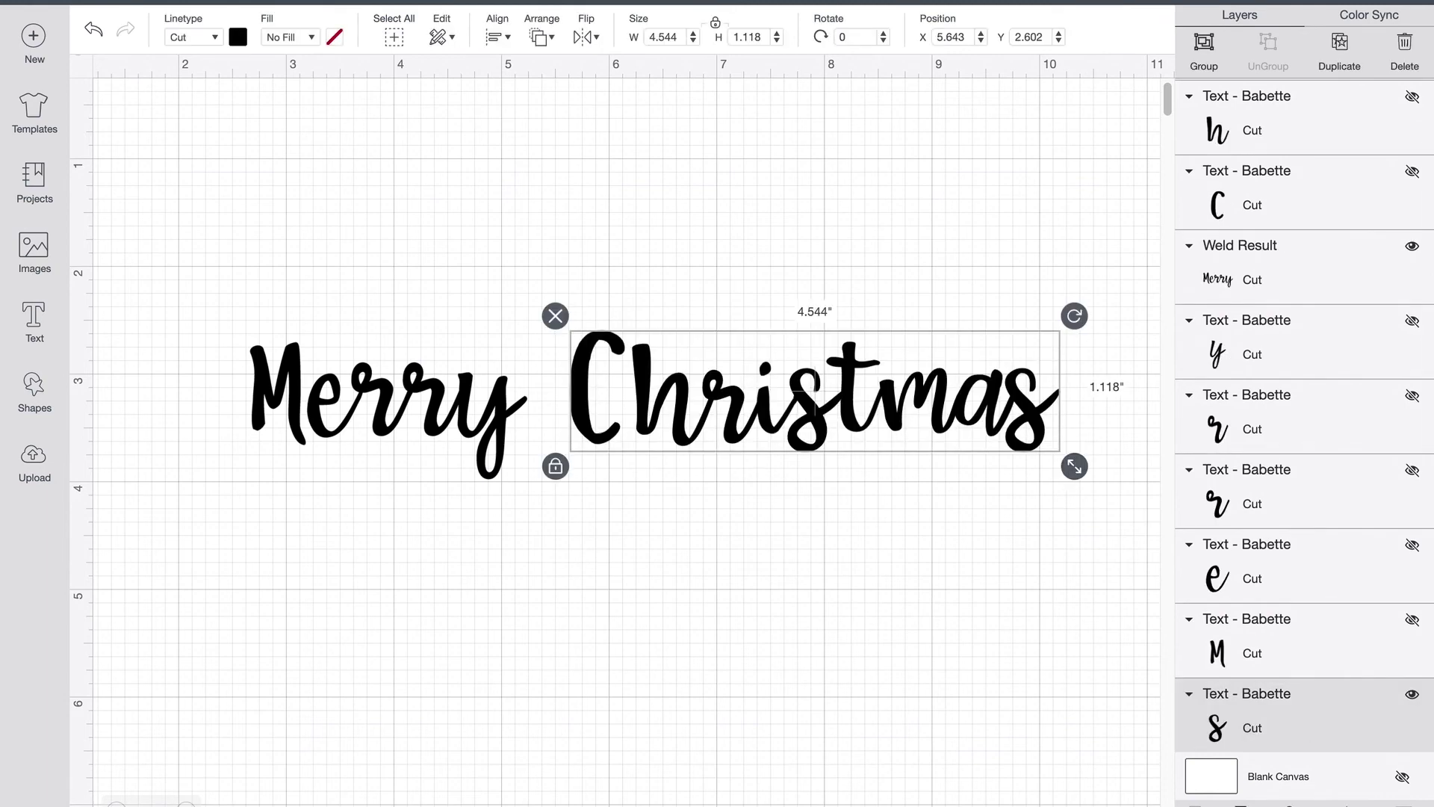
key(Escape)
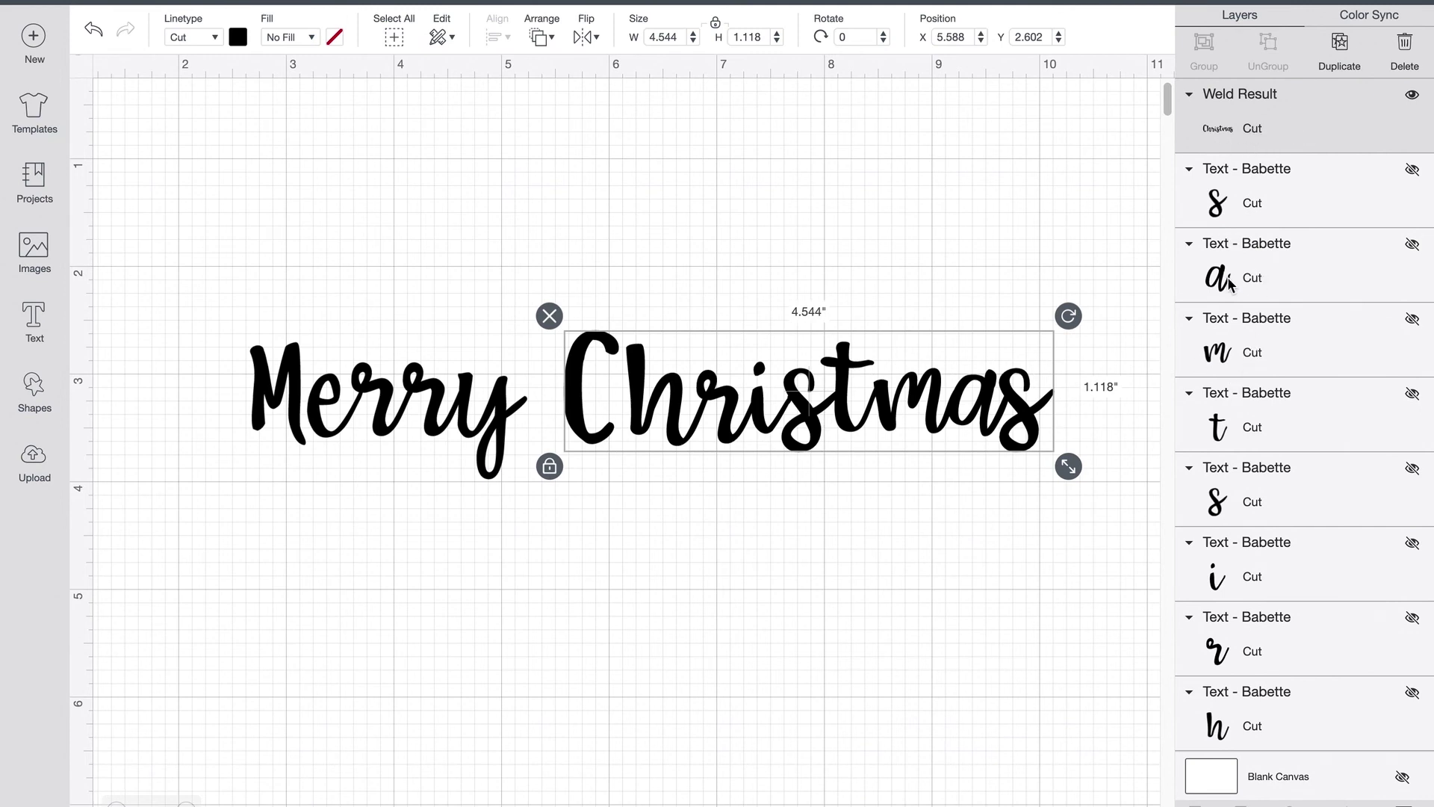
scroll(1237, 350, down, 5)
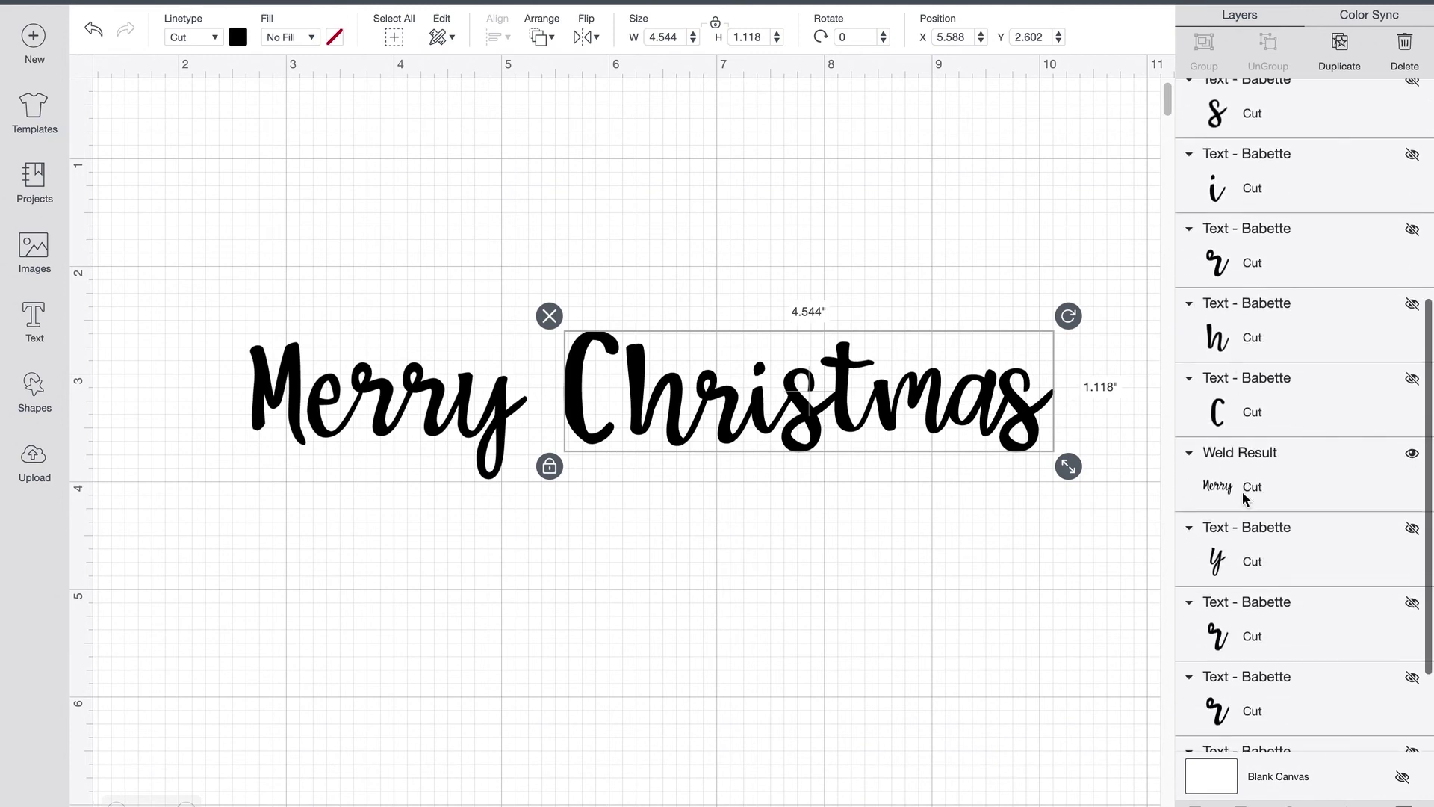
scroll(1279, 410, up, 2)
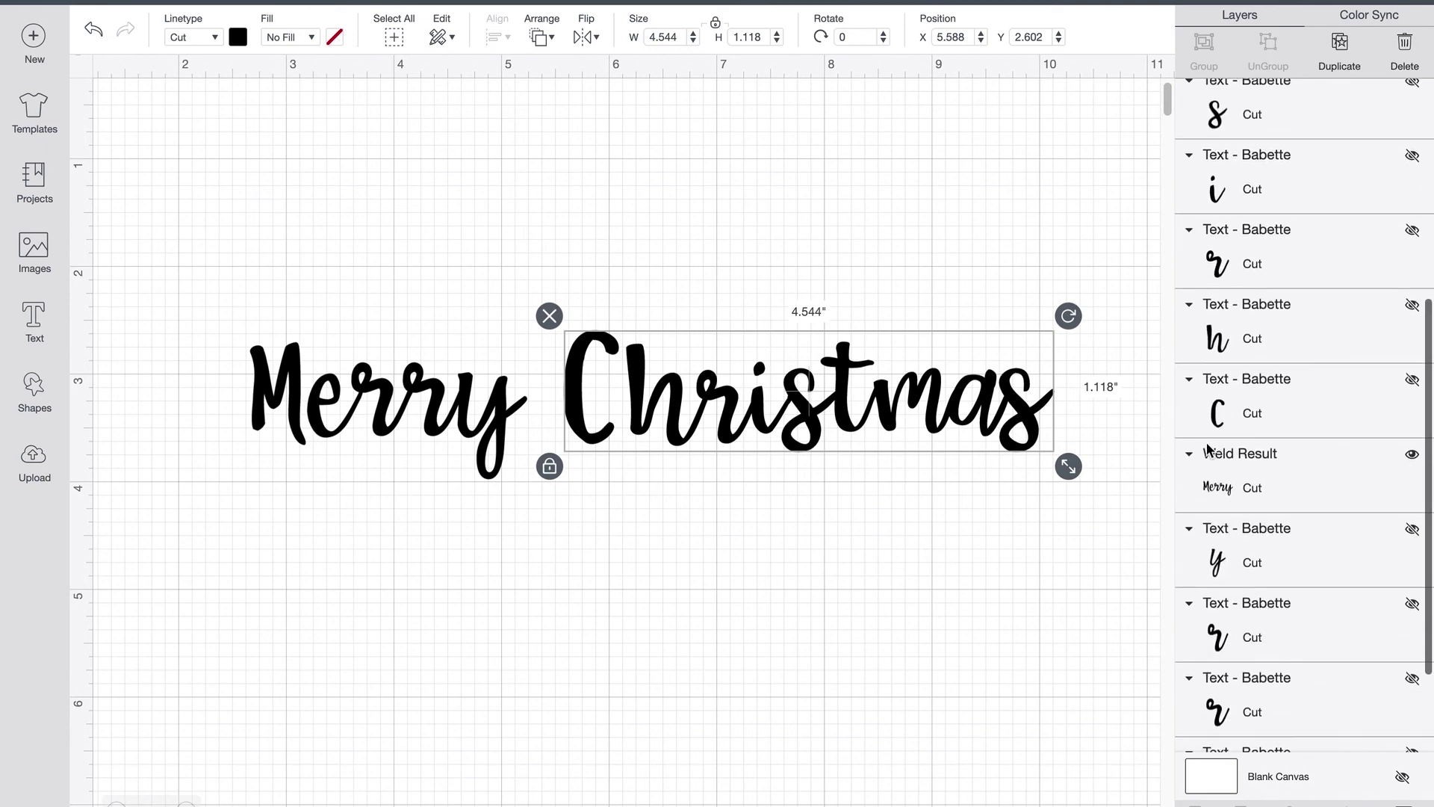
scroll(1238, 308, up, 4)
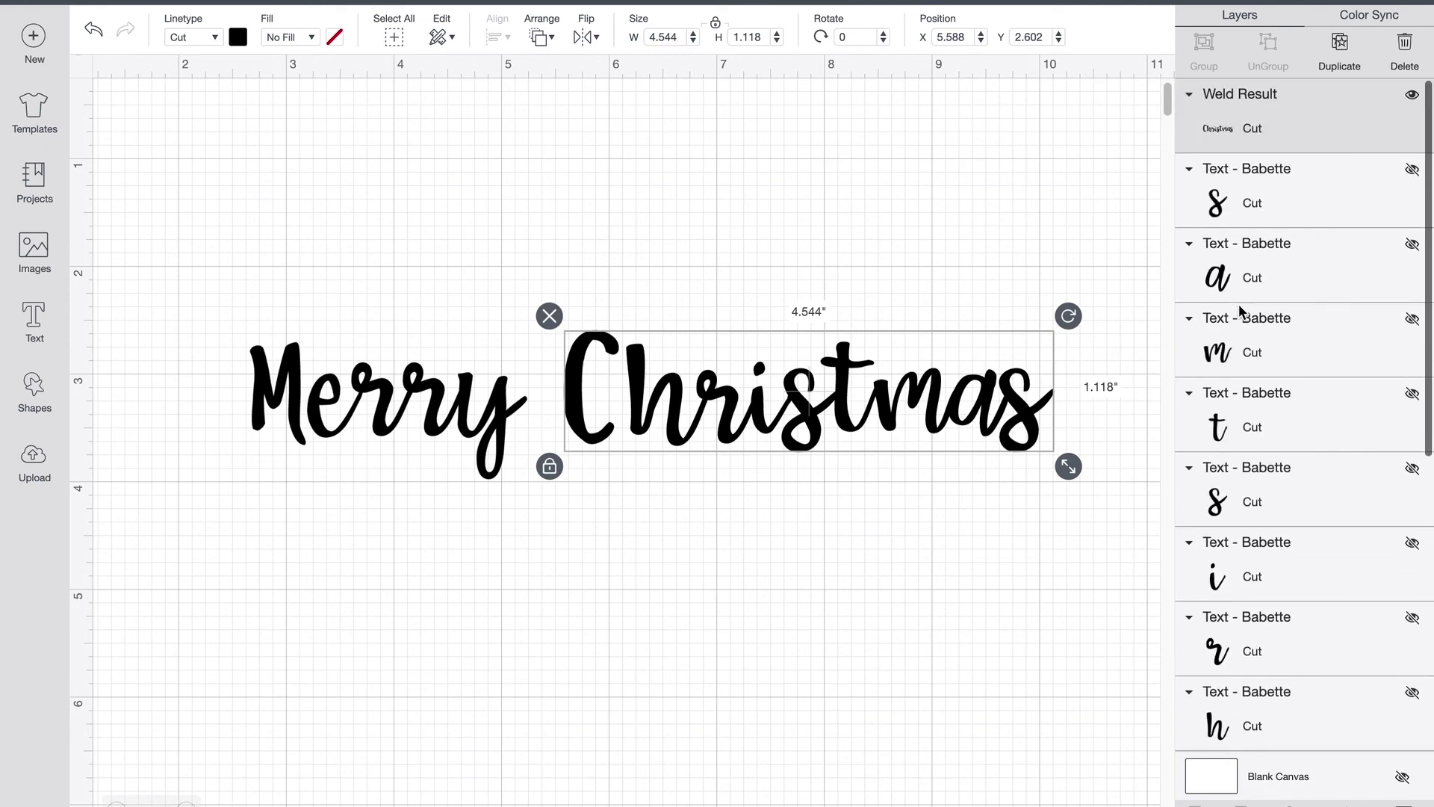
scroll(1239, 309, down, 3)
scroll(1238, 303, up, 2)
scroll(1239, 303, down, 3)
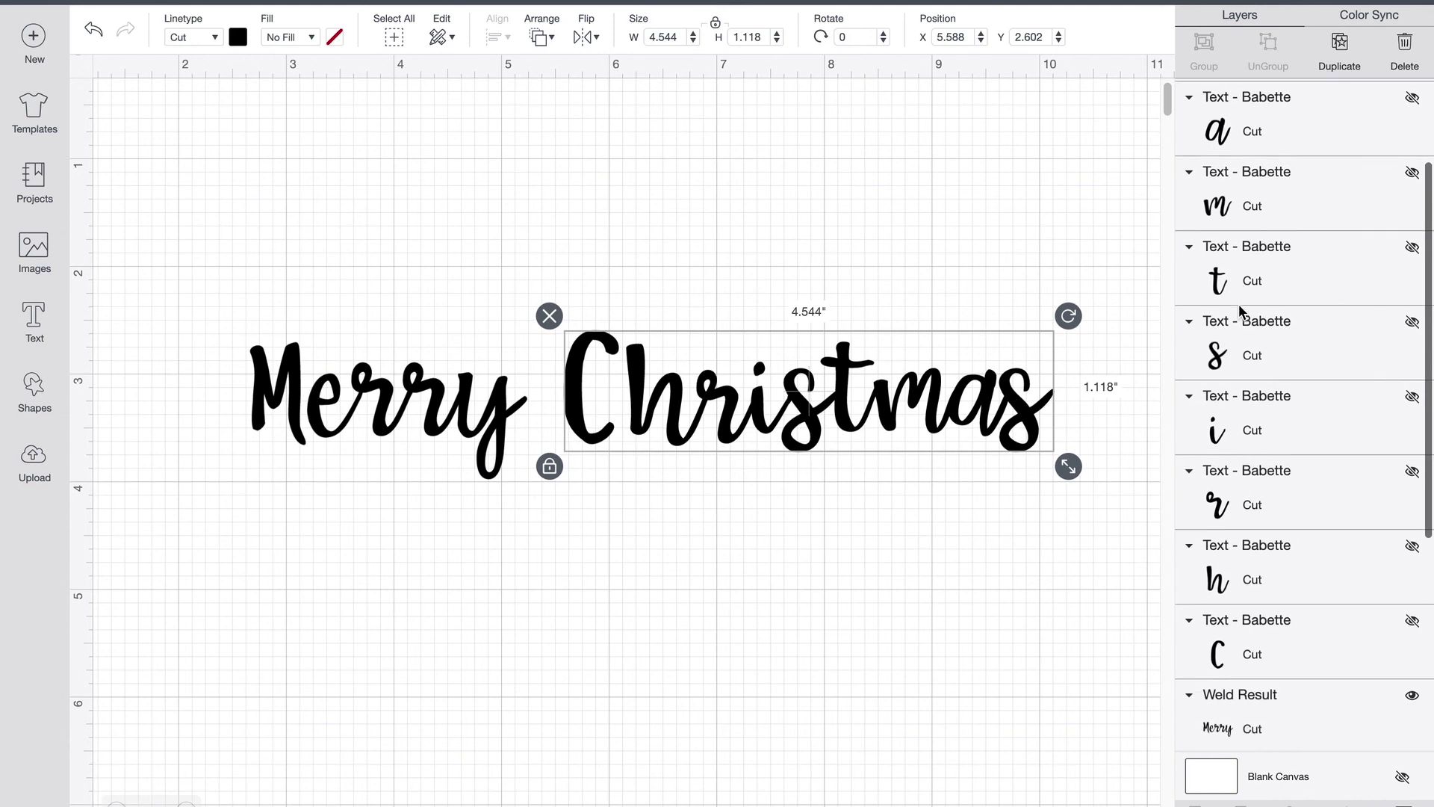
scroll(1238, 303, up, 4)
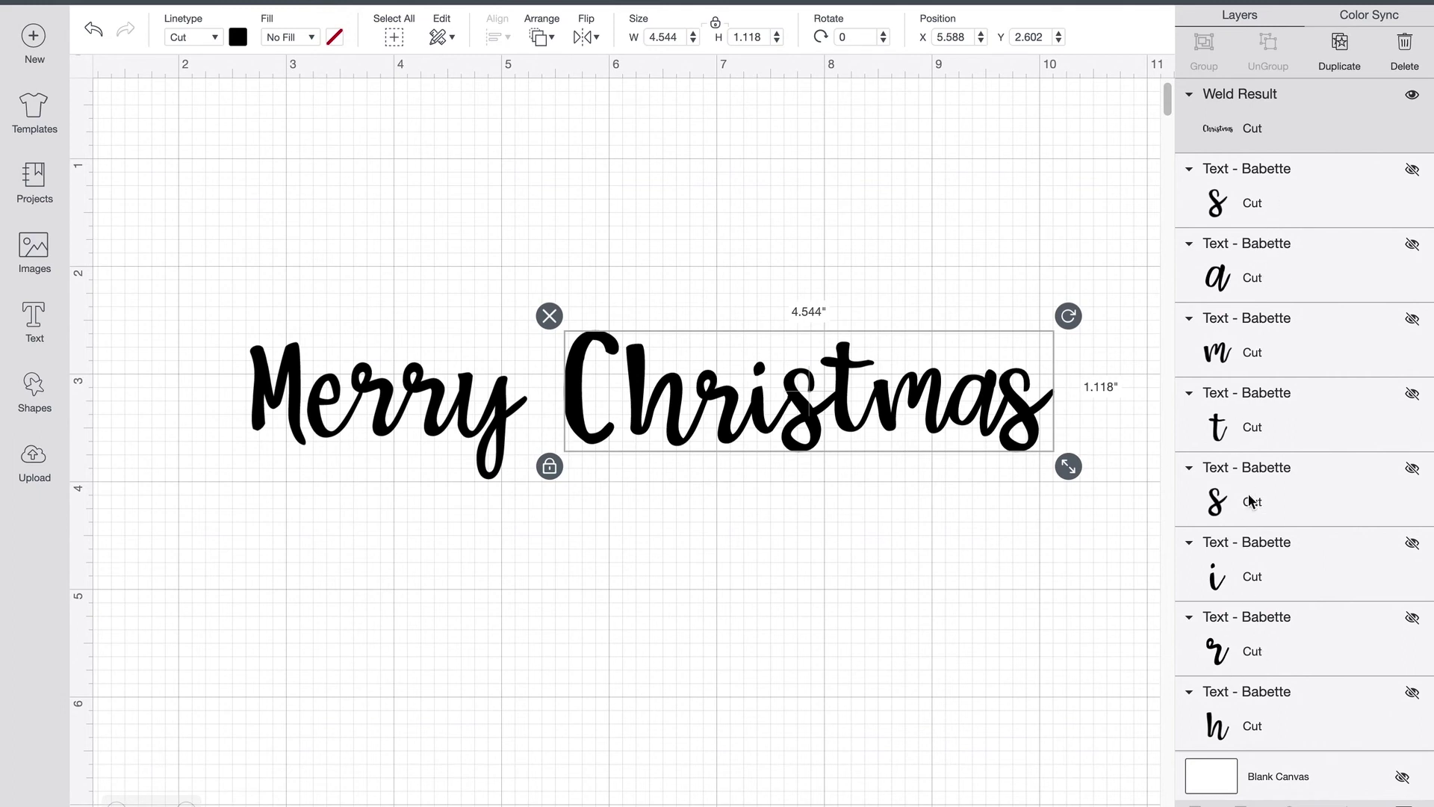
scroll(1252, 501, down, 3)
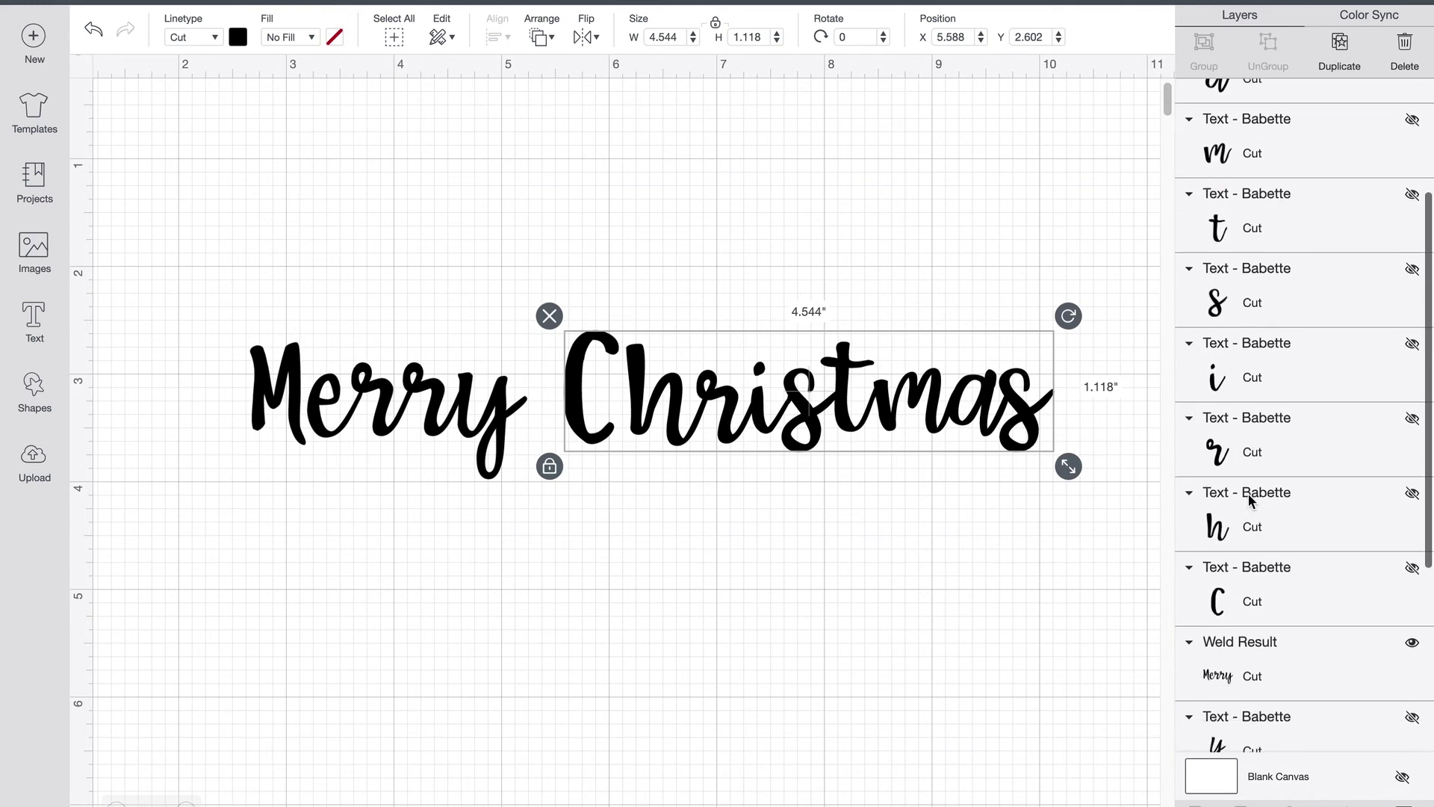
- Send the Merry weld layer to front and place it above the right half of Christmas
right_click(1245, 665)
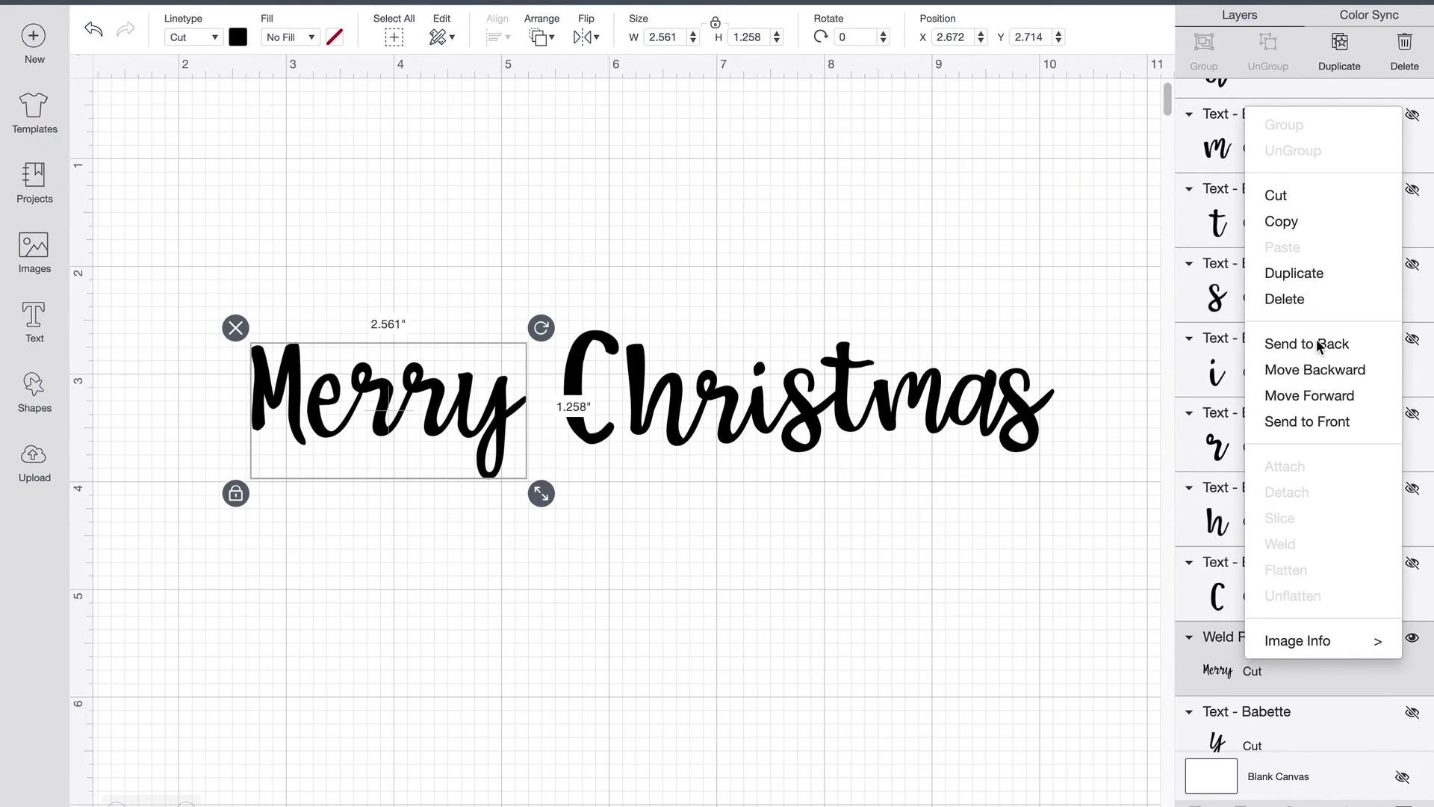
click(1307, 423)
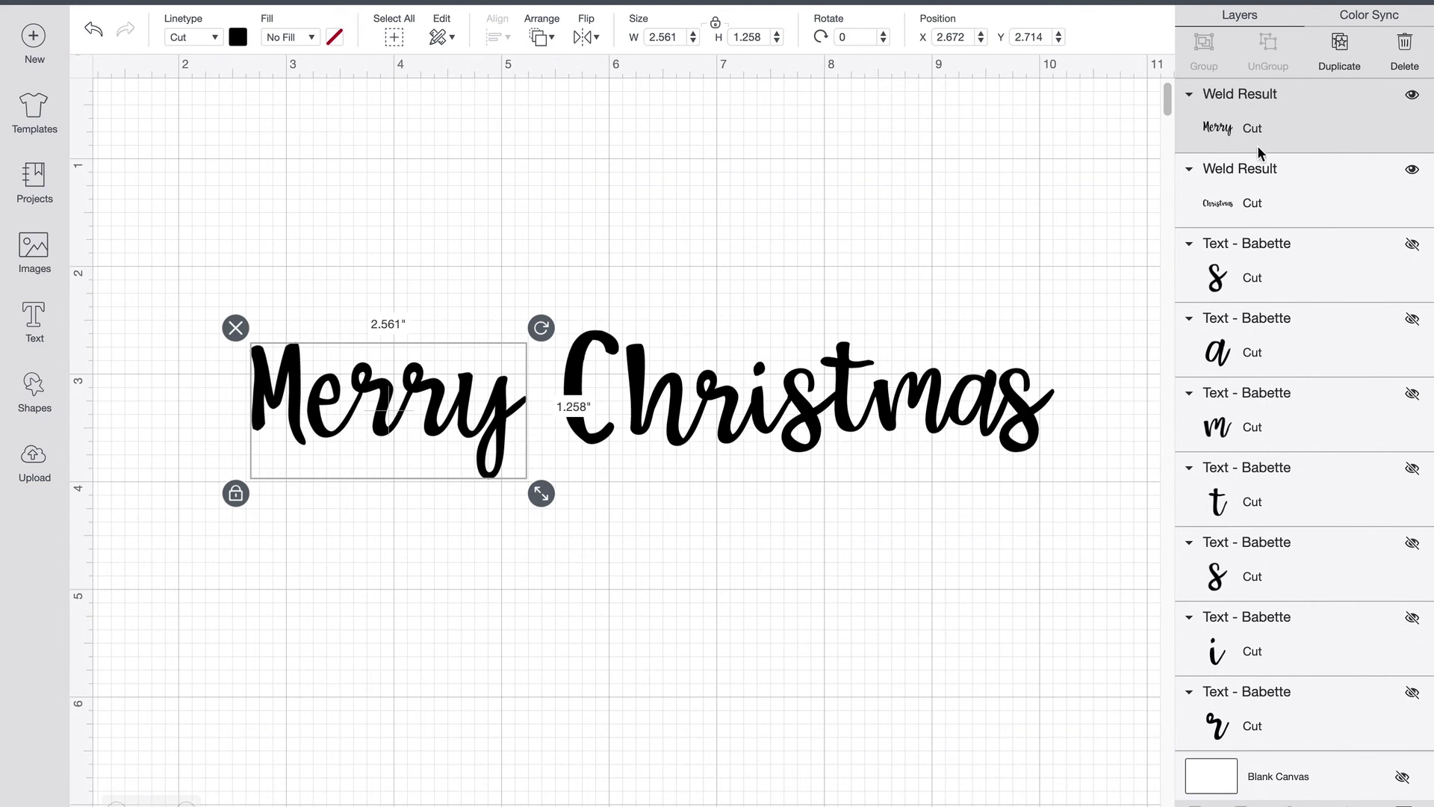
click(364, 429)
drag(372, 408, 838, 303)
click(739, 554)
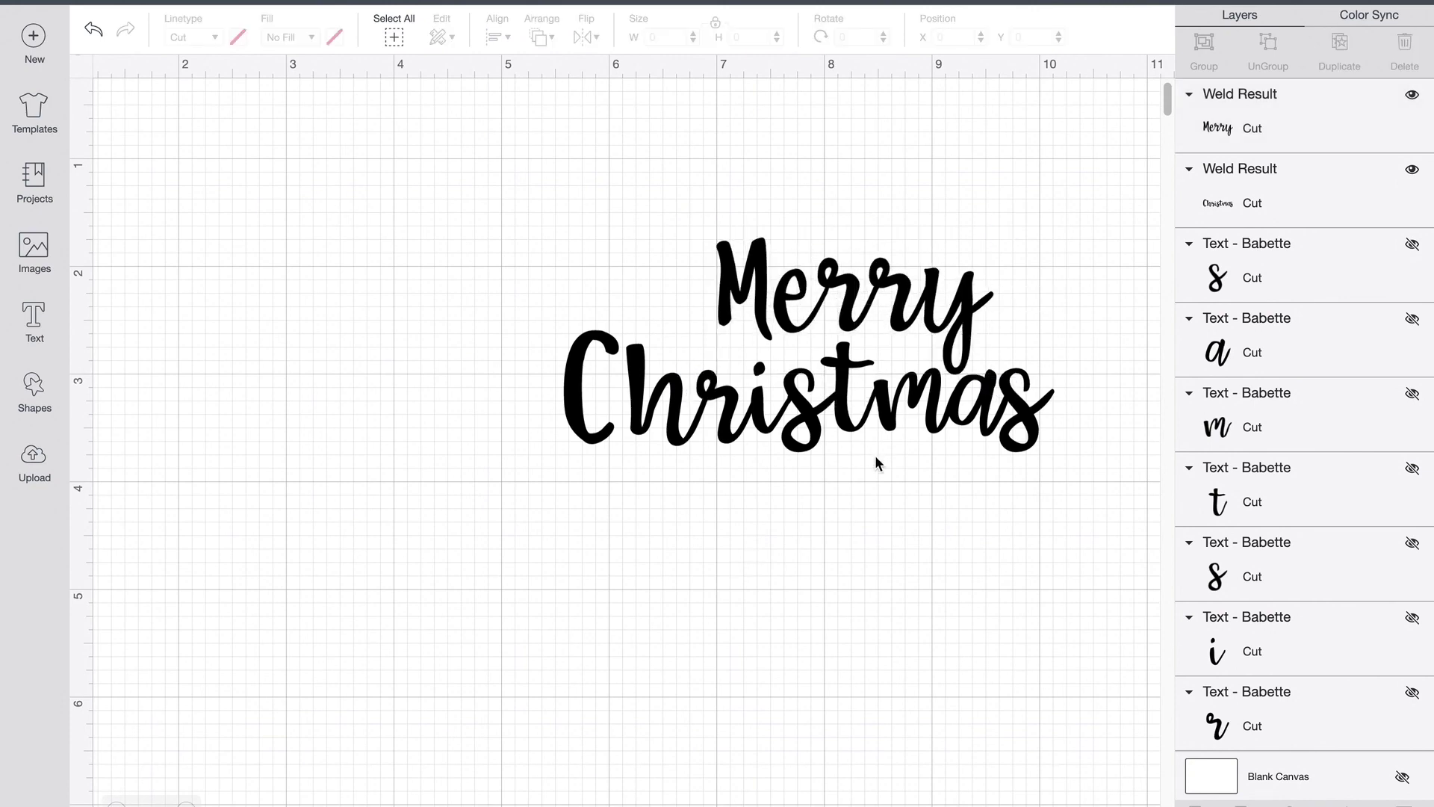
click(853, 295)
drag(851, 307, 394, 312)
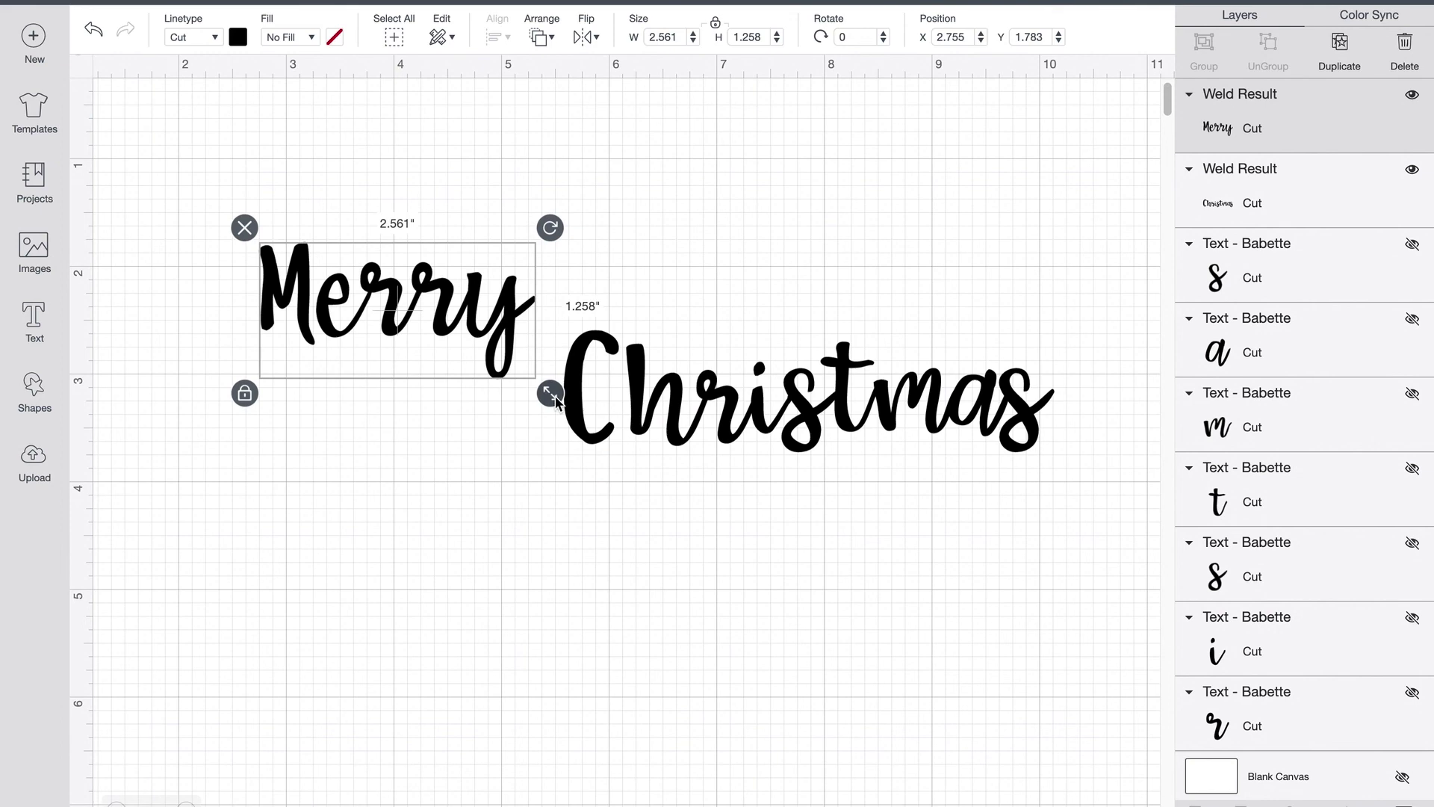
drag(484, 312, 965, 282)
- Unhide the spare a and s letters, enlarge them and move them to the lower left
click(1412, 244)
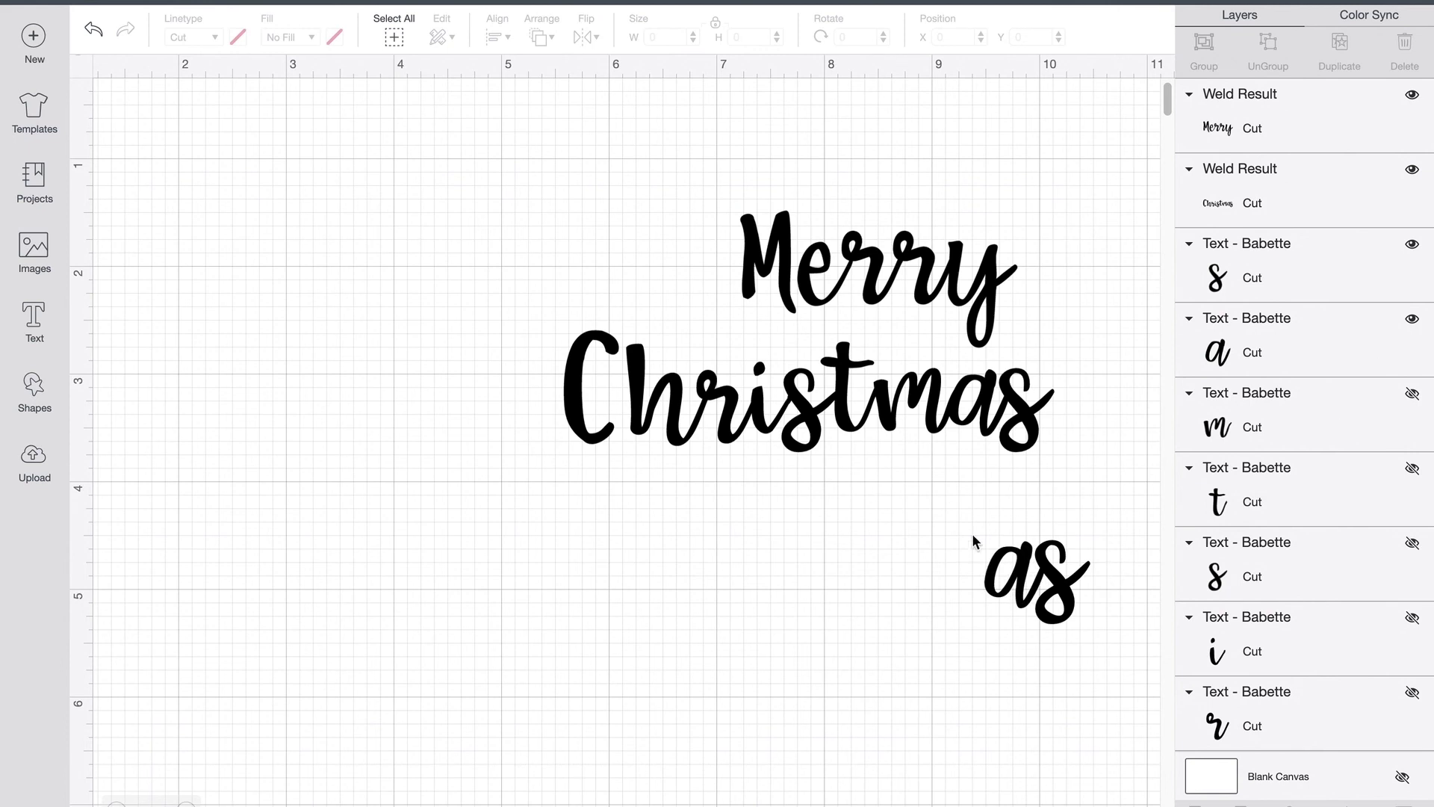
drag(971, 534, 803, 743)
drag(658, 656, 526, 597)
- Recolour the s letter lavender
click(1277, 260)
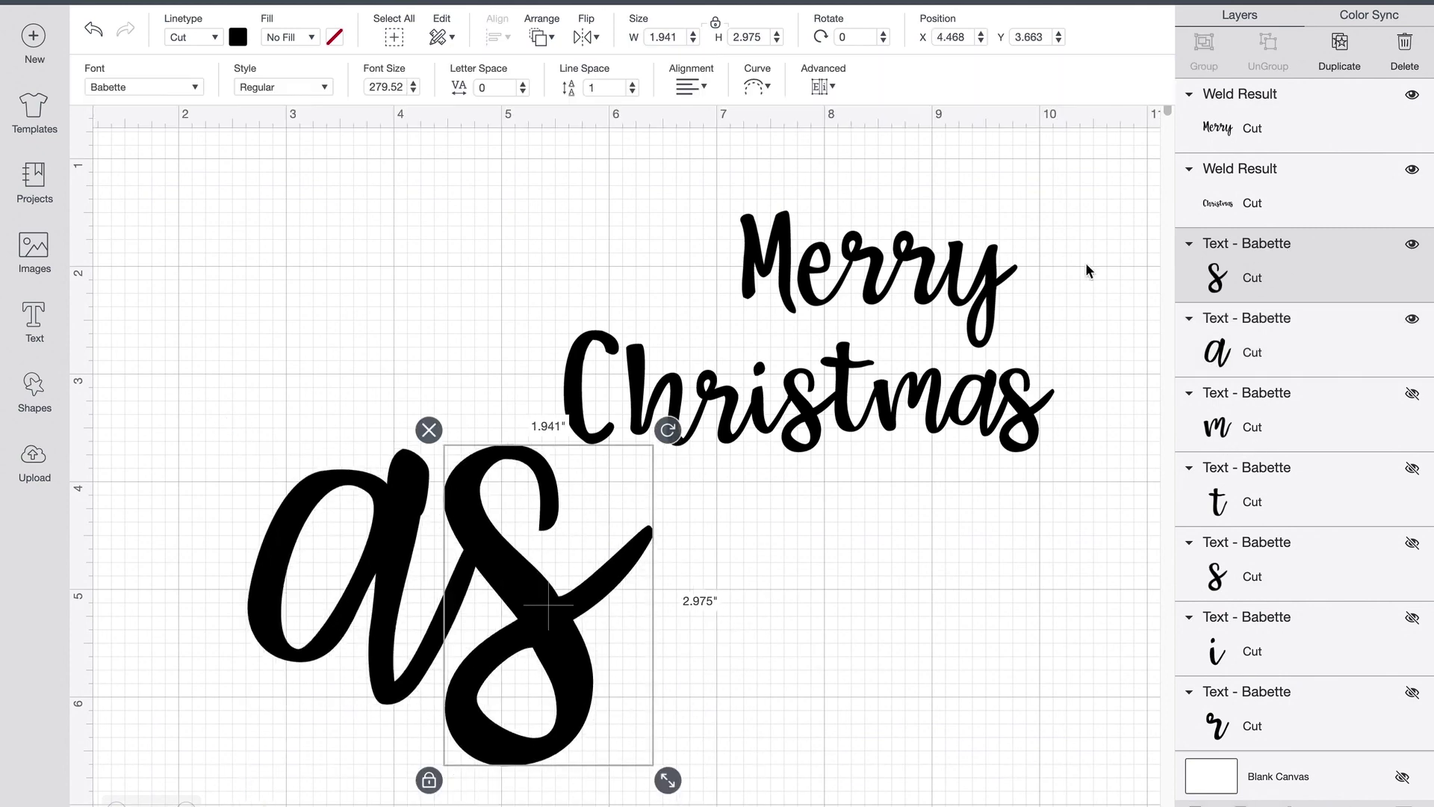
click(237, 37)
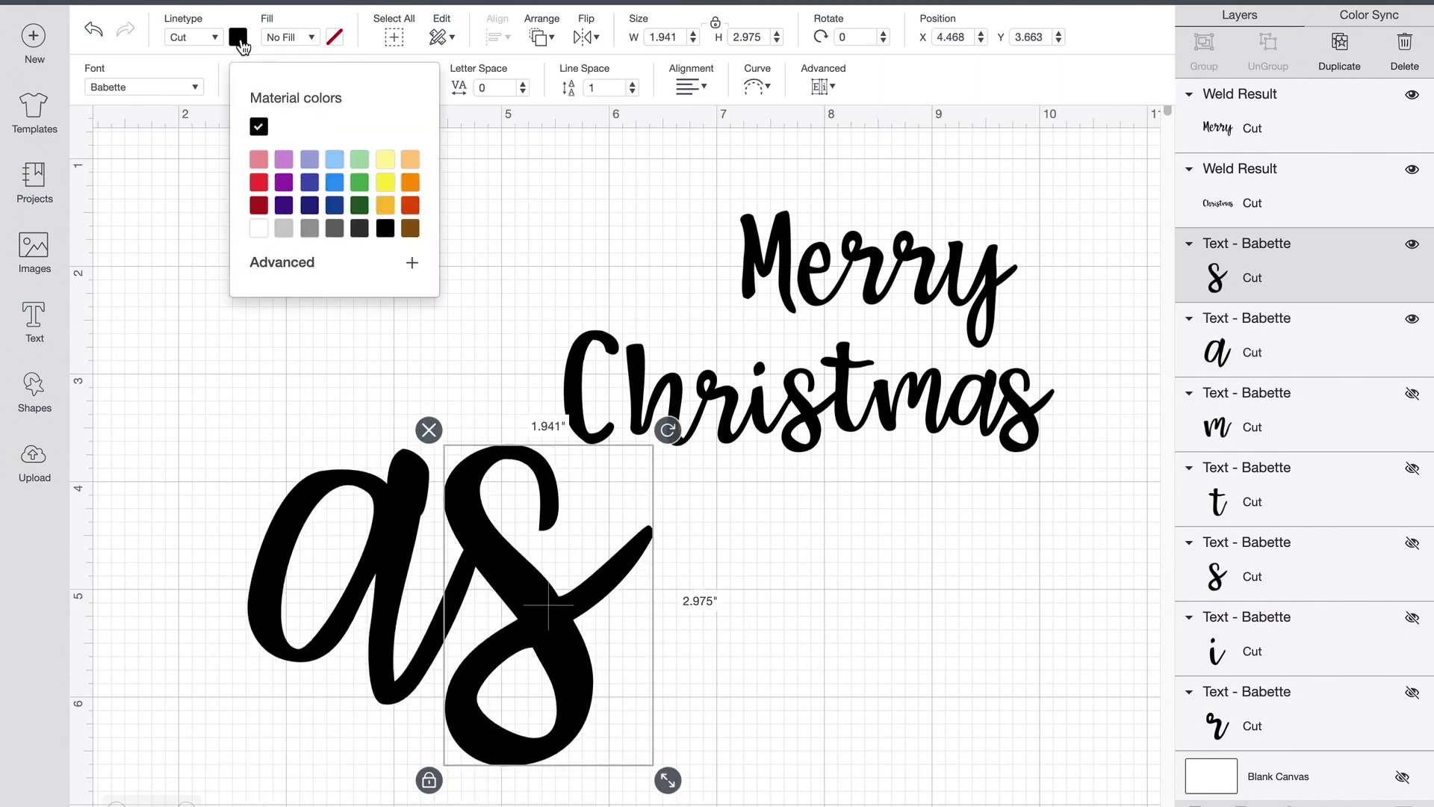
click(310, 163)
click(742, 648)
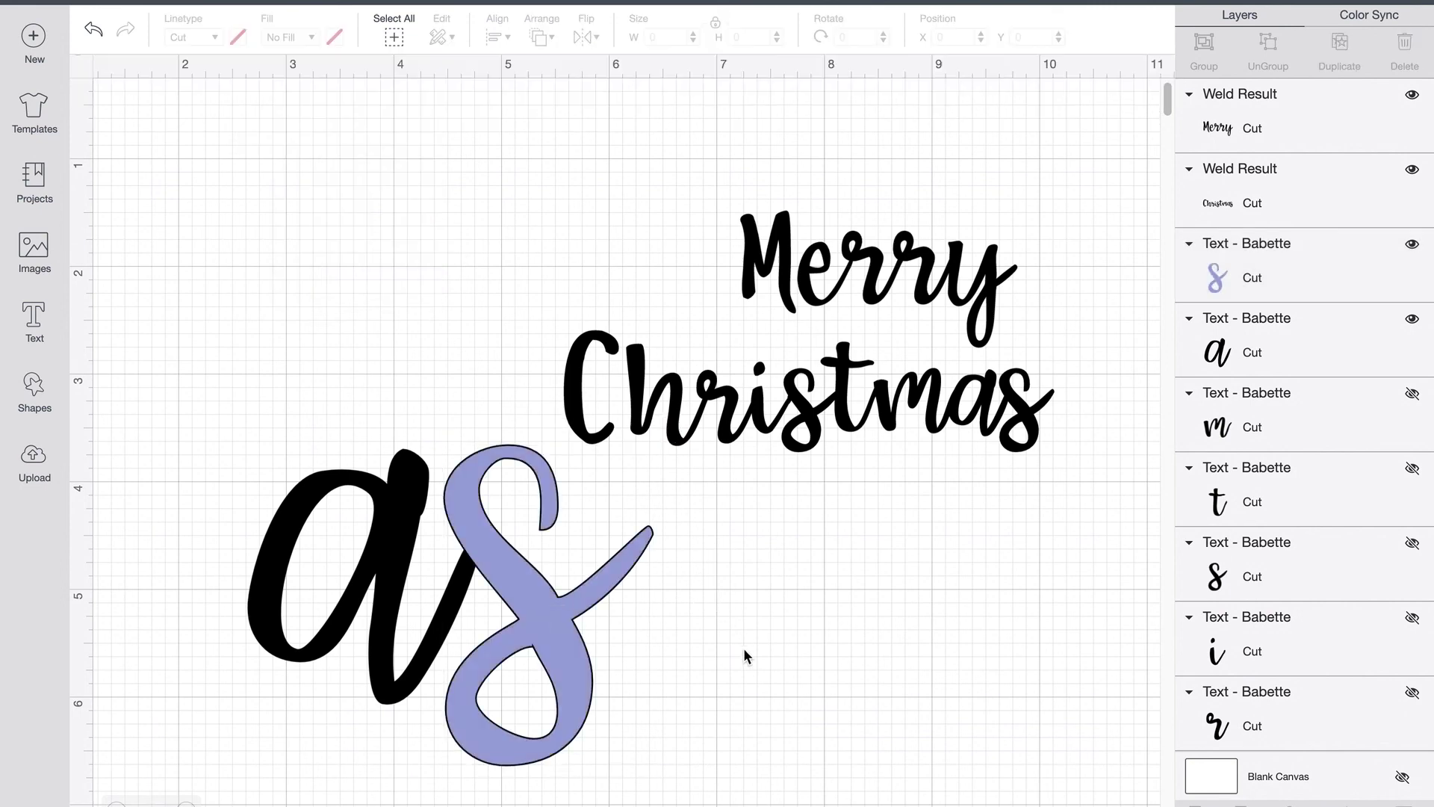
- Bring the black a in front of the lavender s with Send to Front
click(354, 592)
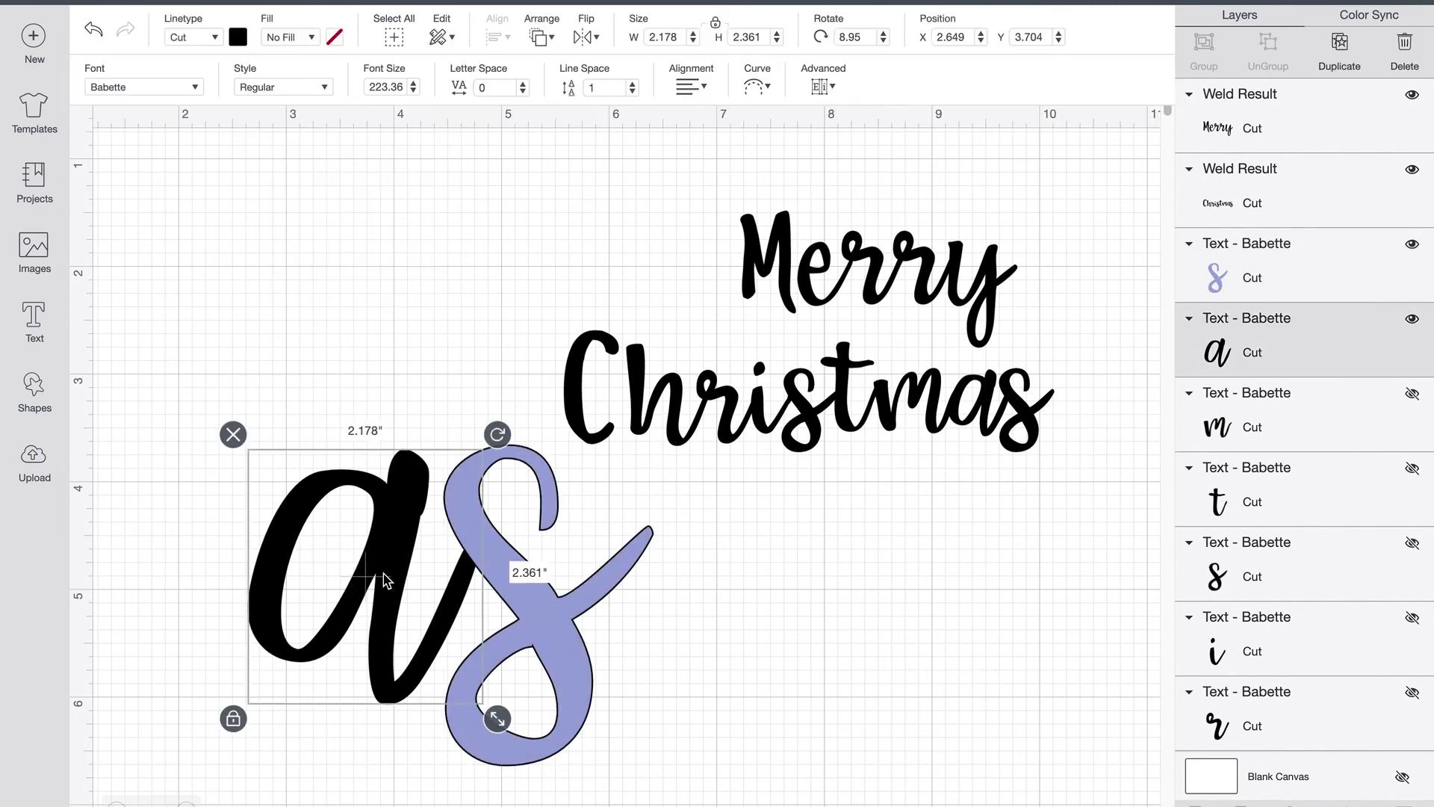
right_click(1259, 352)
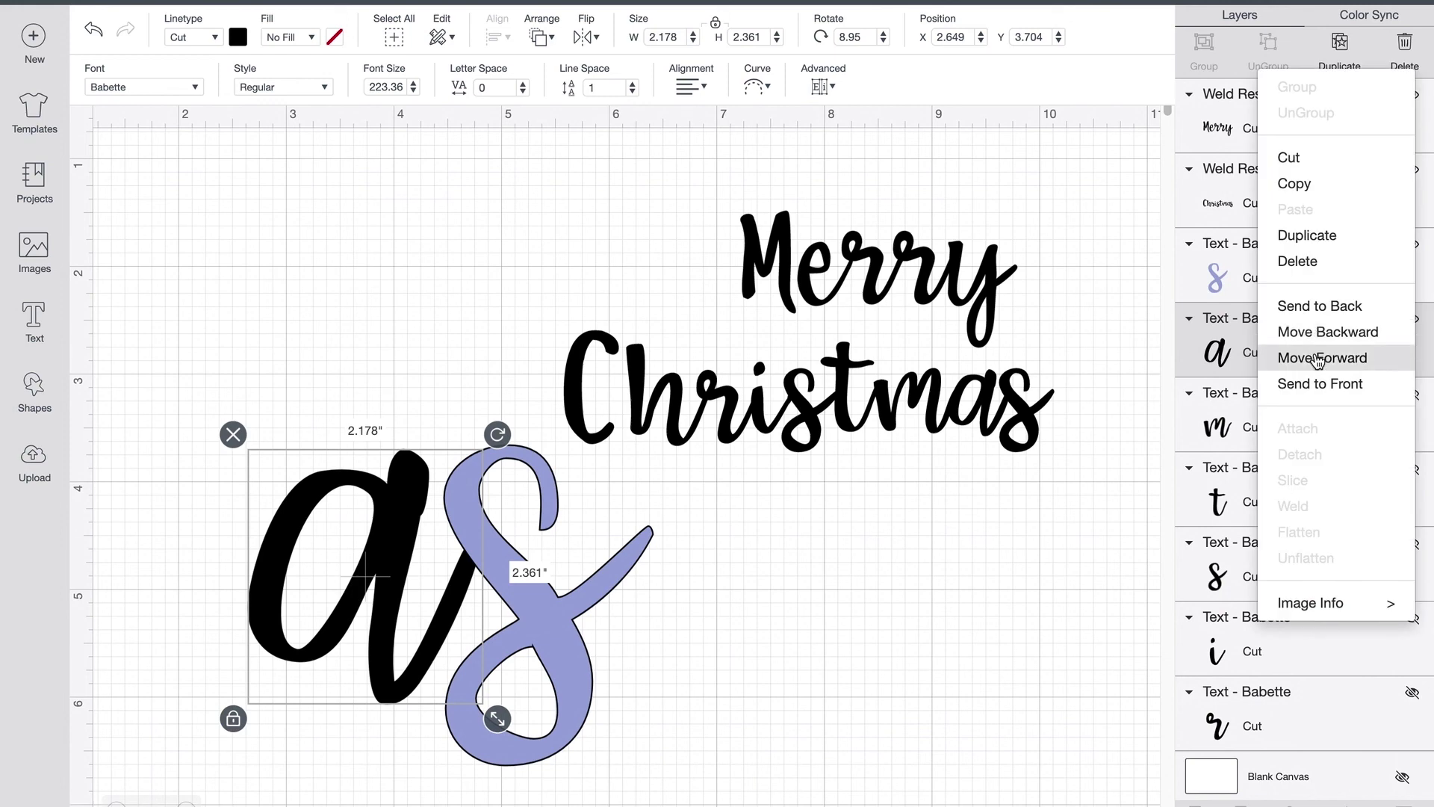
click(1311, 381)
click(944, 674)
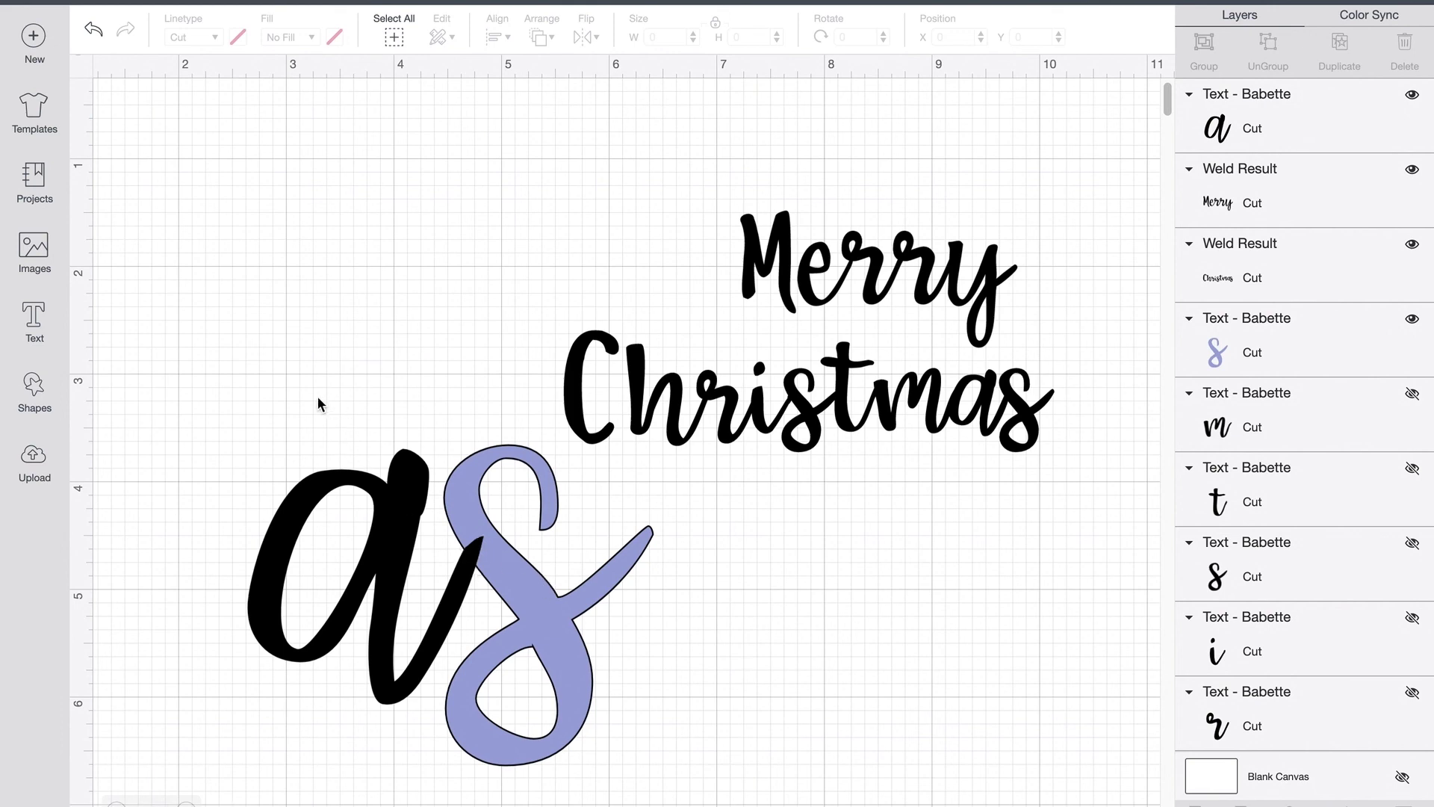
- Undo the a and s weld, ordering, lavender colour, move and enlargement, then hide both letters again
drag(317, 396, 549, 655)
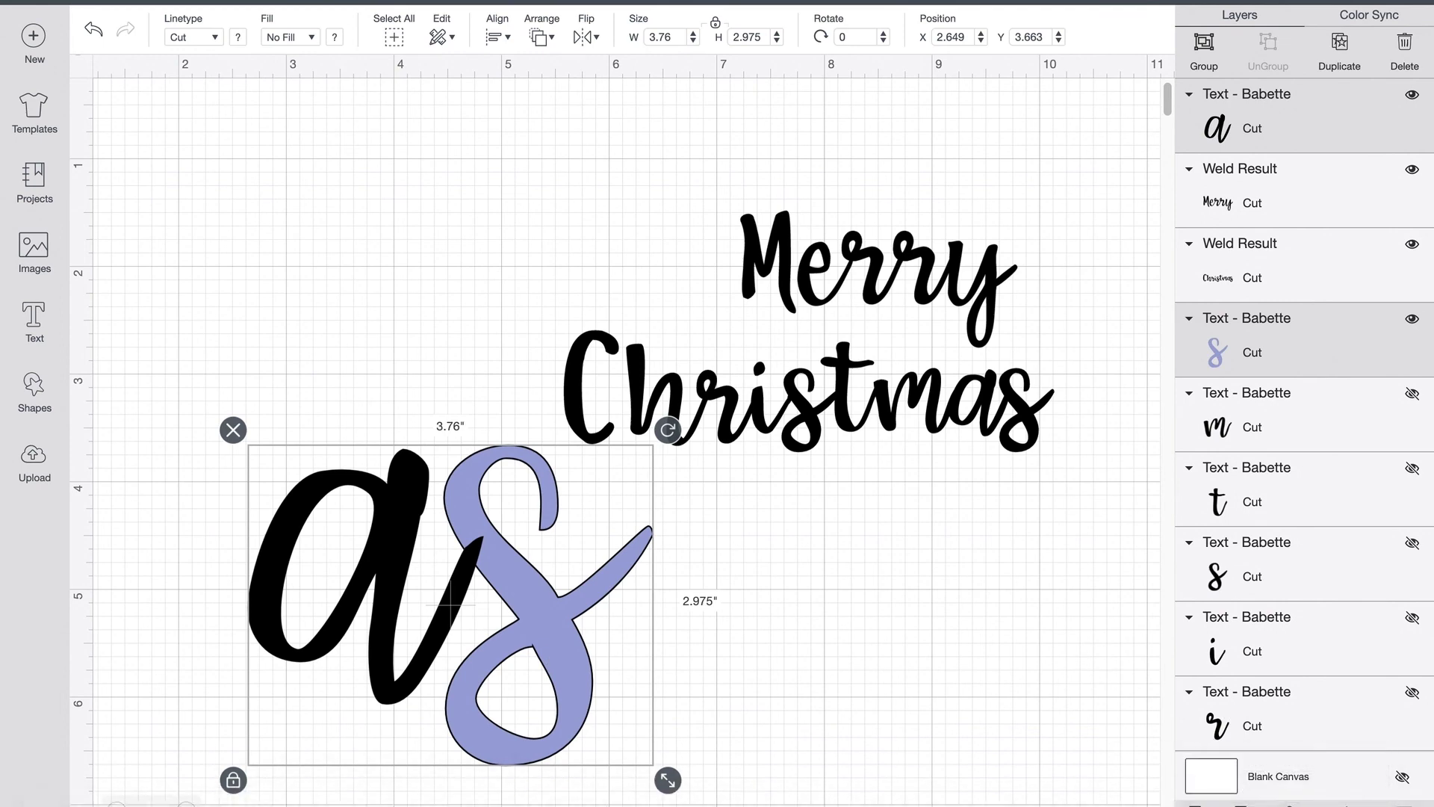
key(Delete)
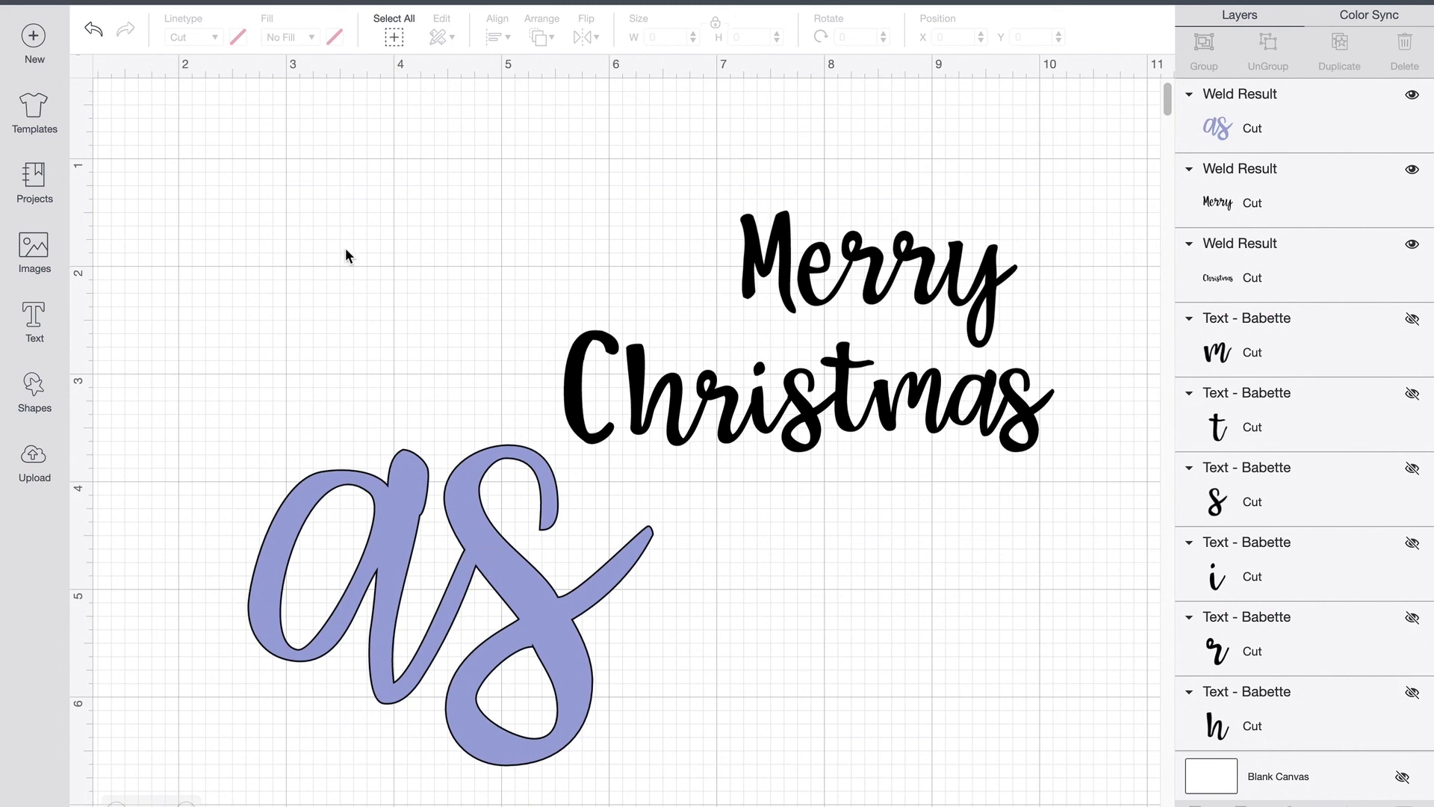
click(94, 31)
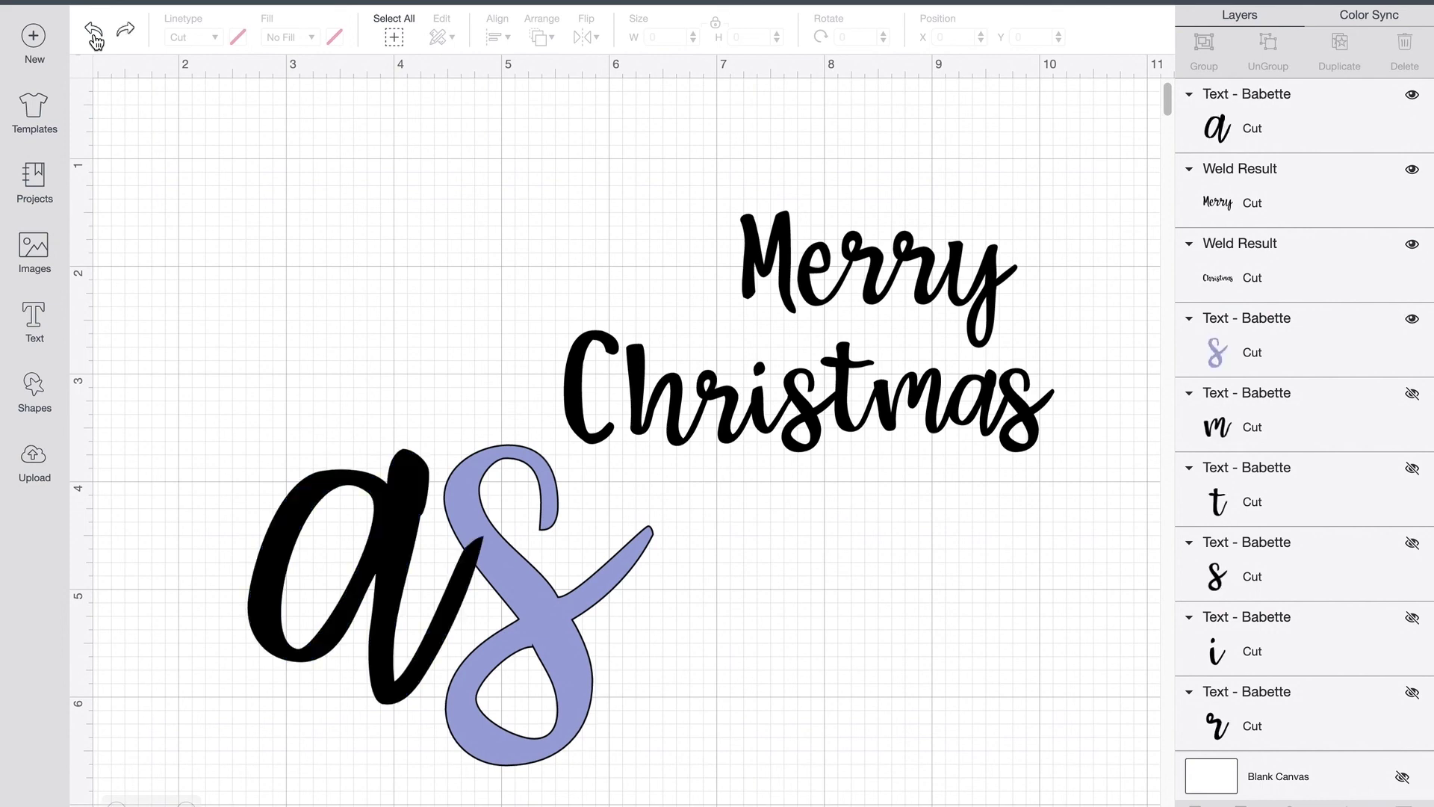
click(94, 31)
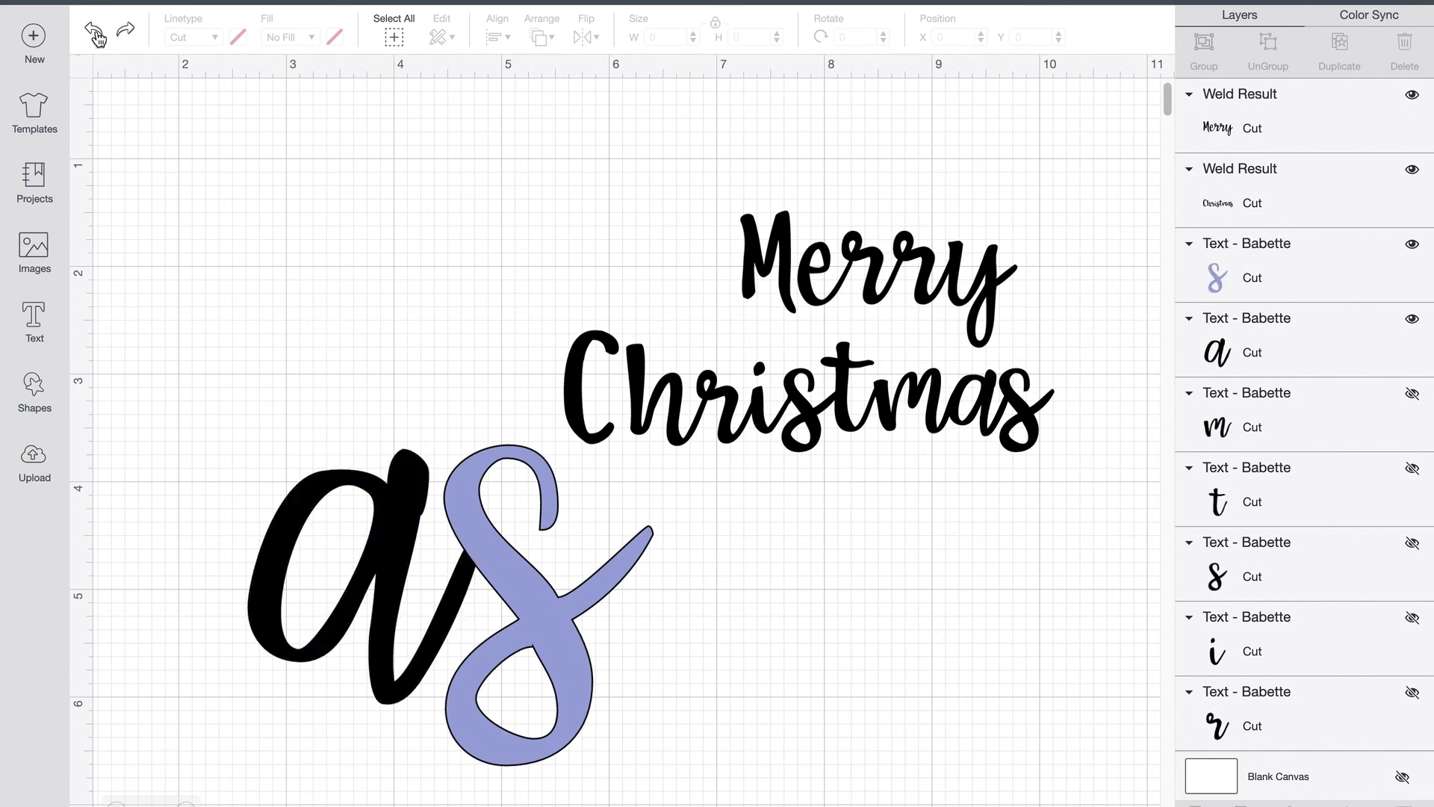
click(96, 36)
click(96, 36)
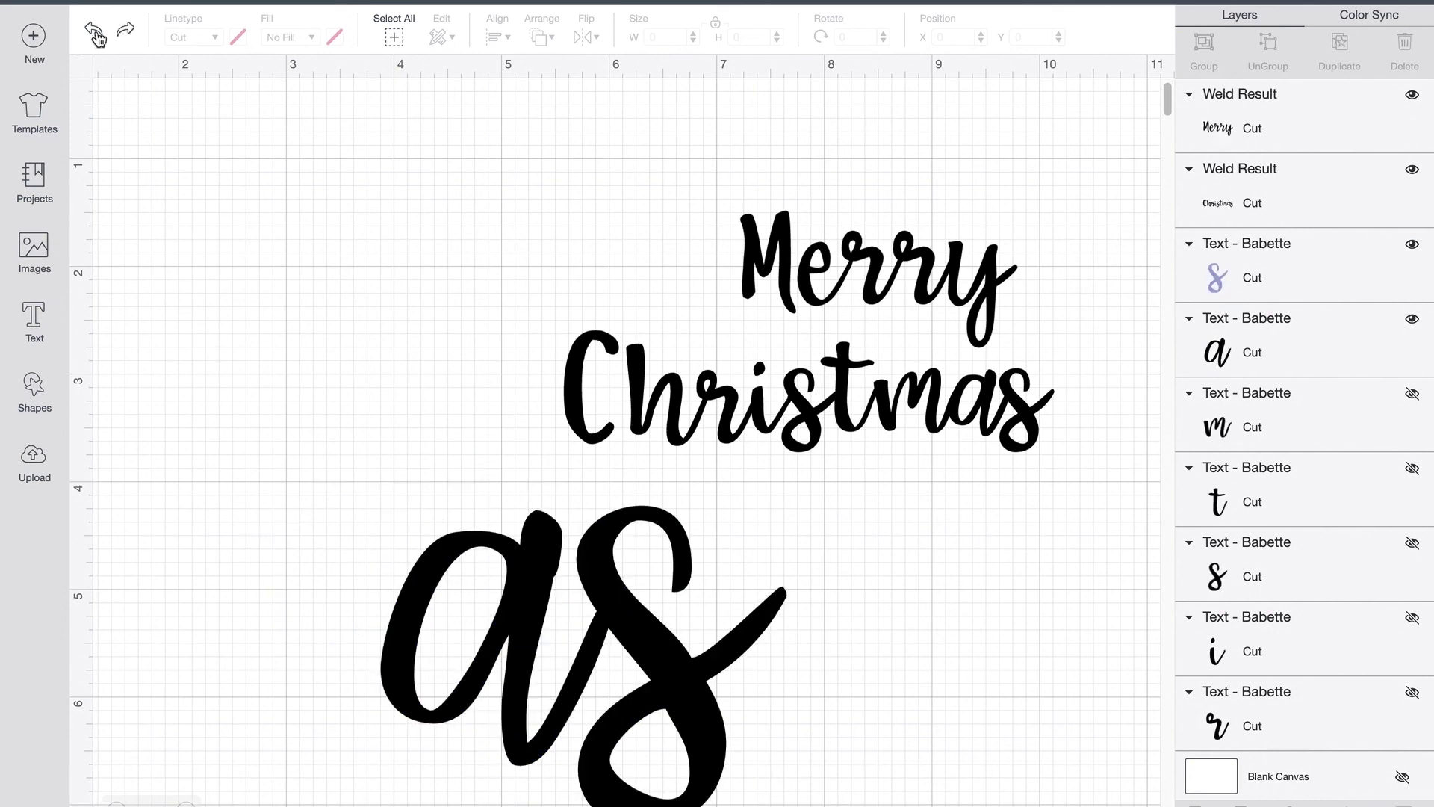
click(96, 37)
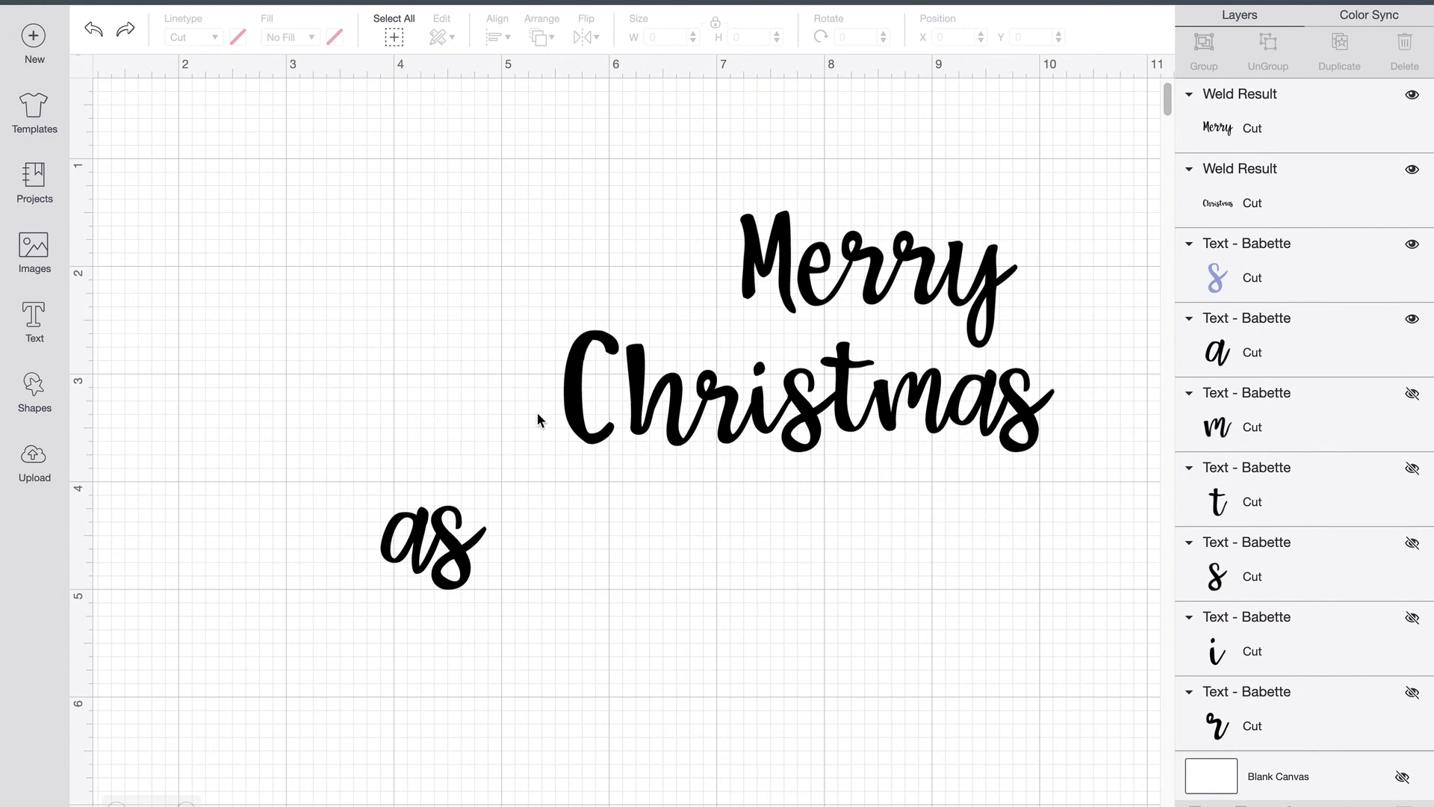
click(1411, 246)
click(1412, 321)
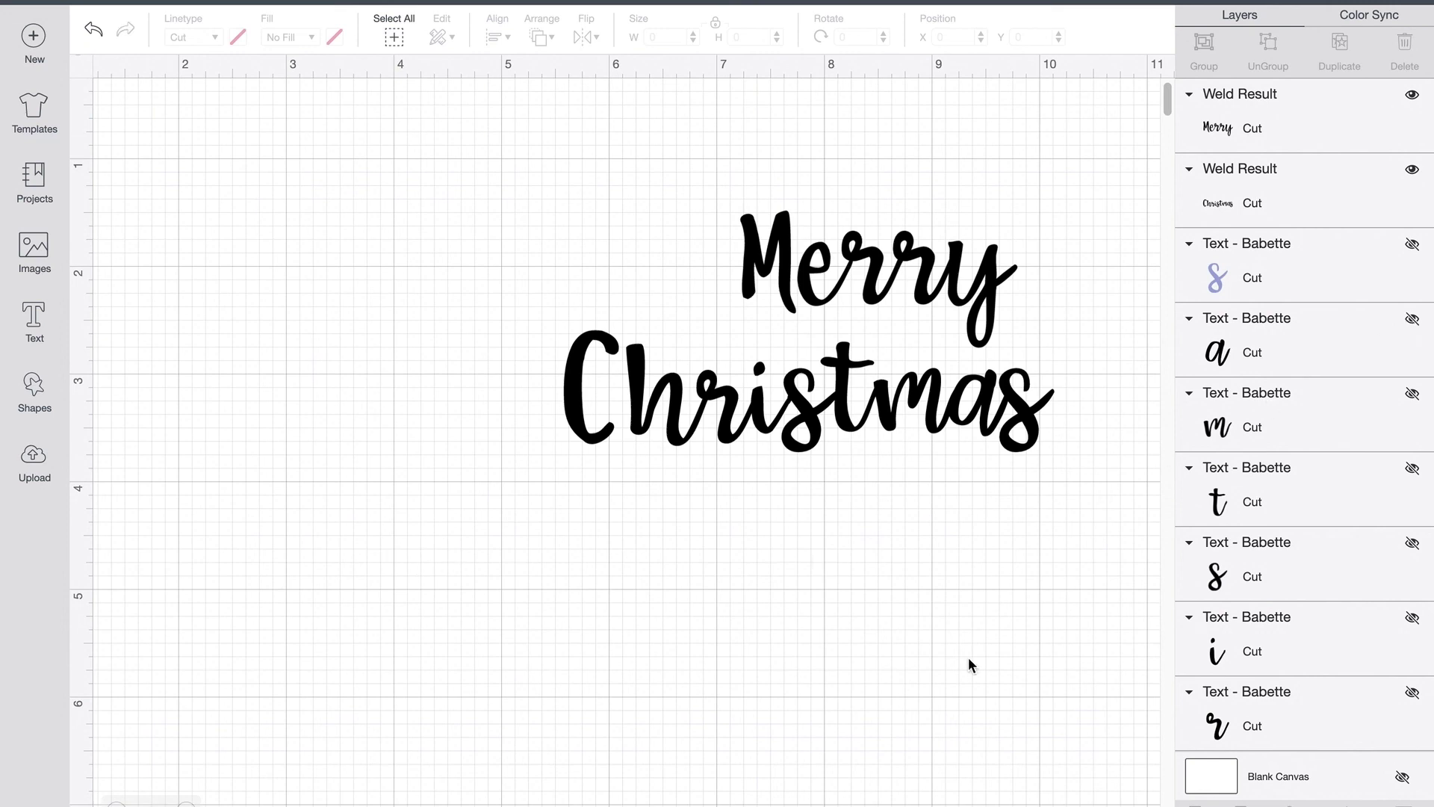
- Shift Christmas left and centre welded Merry just above it at X 5.575, Y 1.894
drag(847, 372, 693, 392)
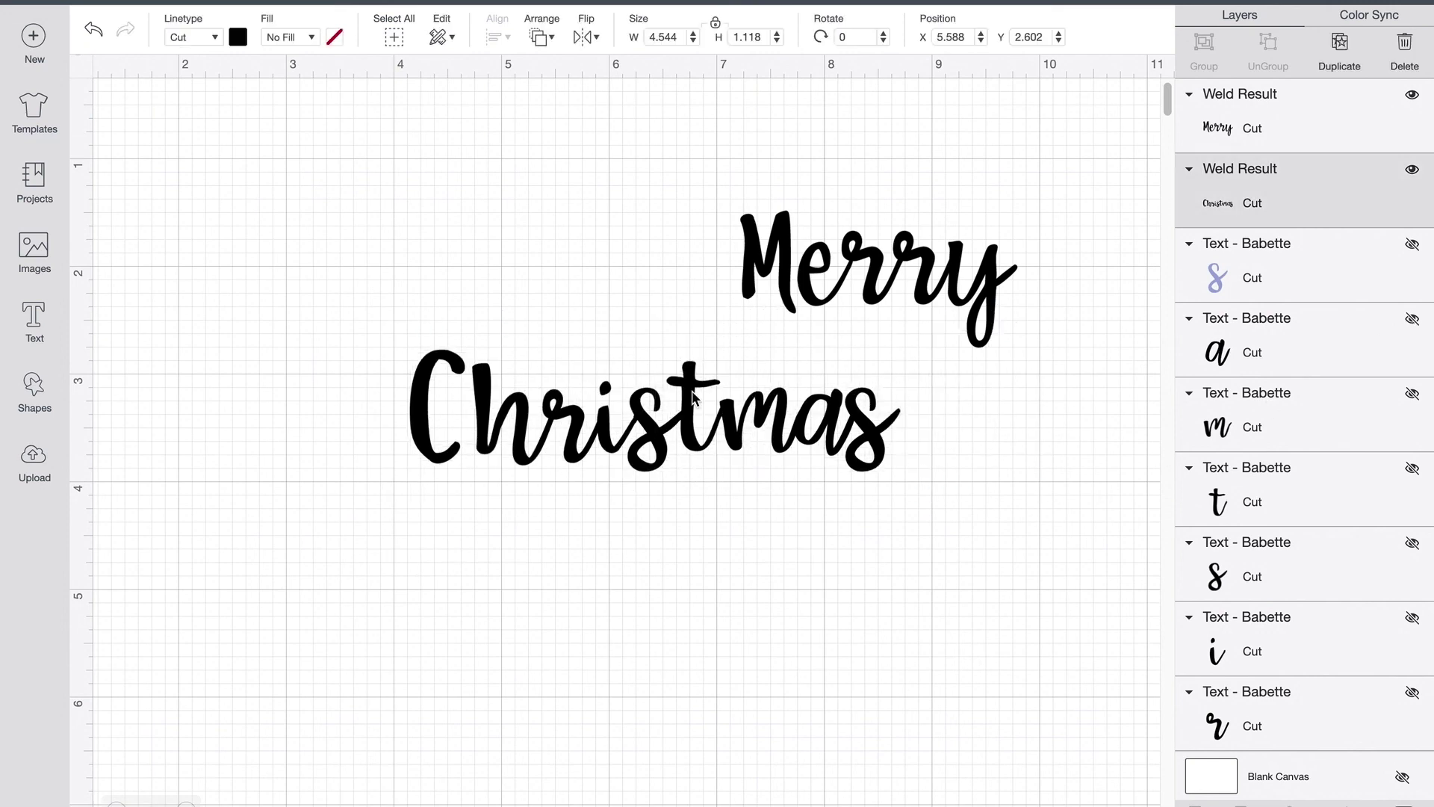
drag(915, 260, 732, 301)
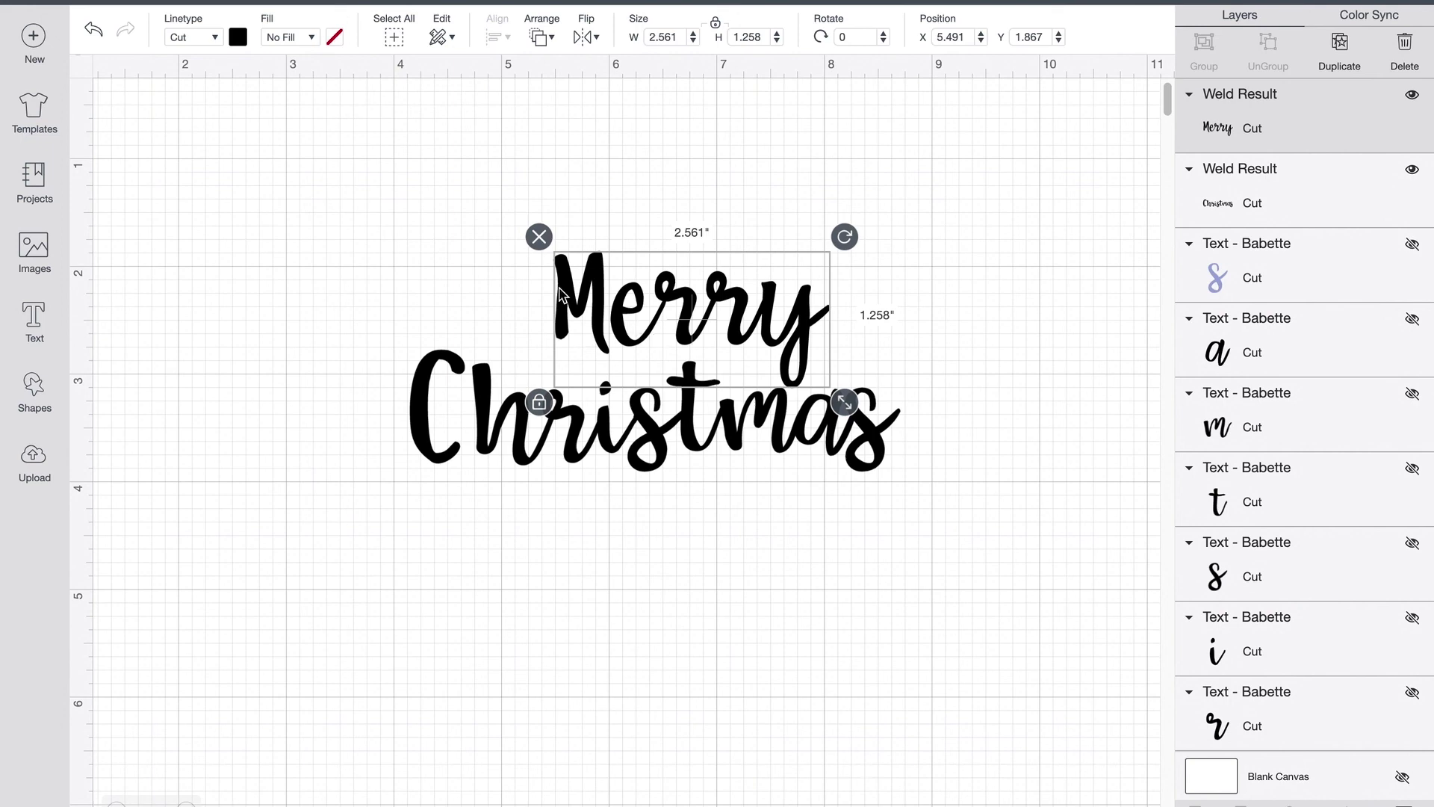
click(958, 286)
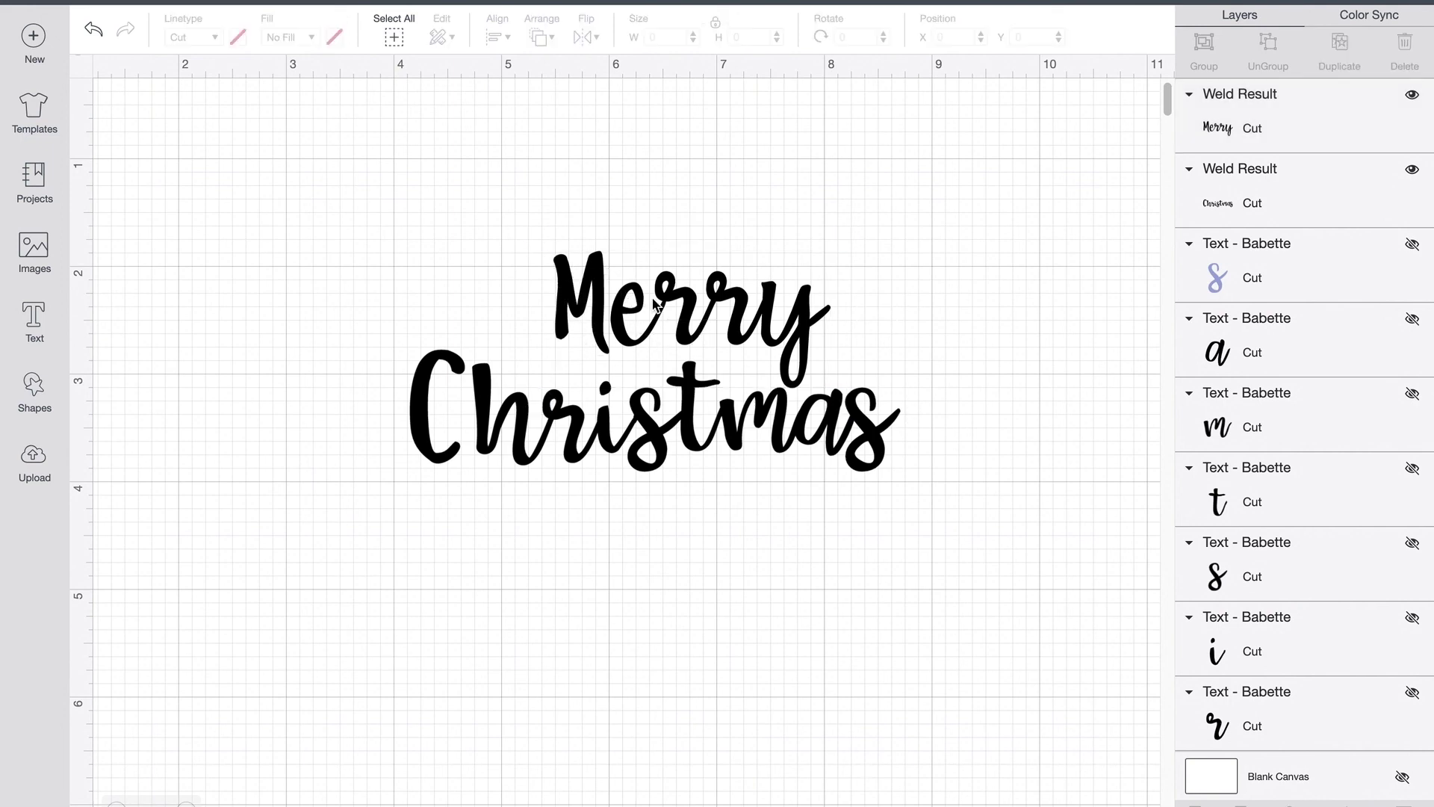
drag(811, 321, 757, 320)
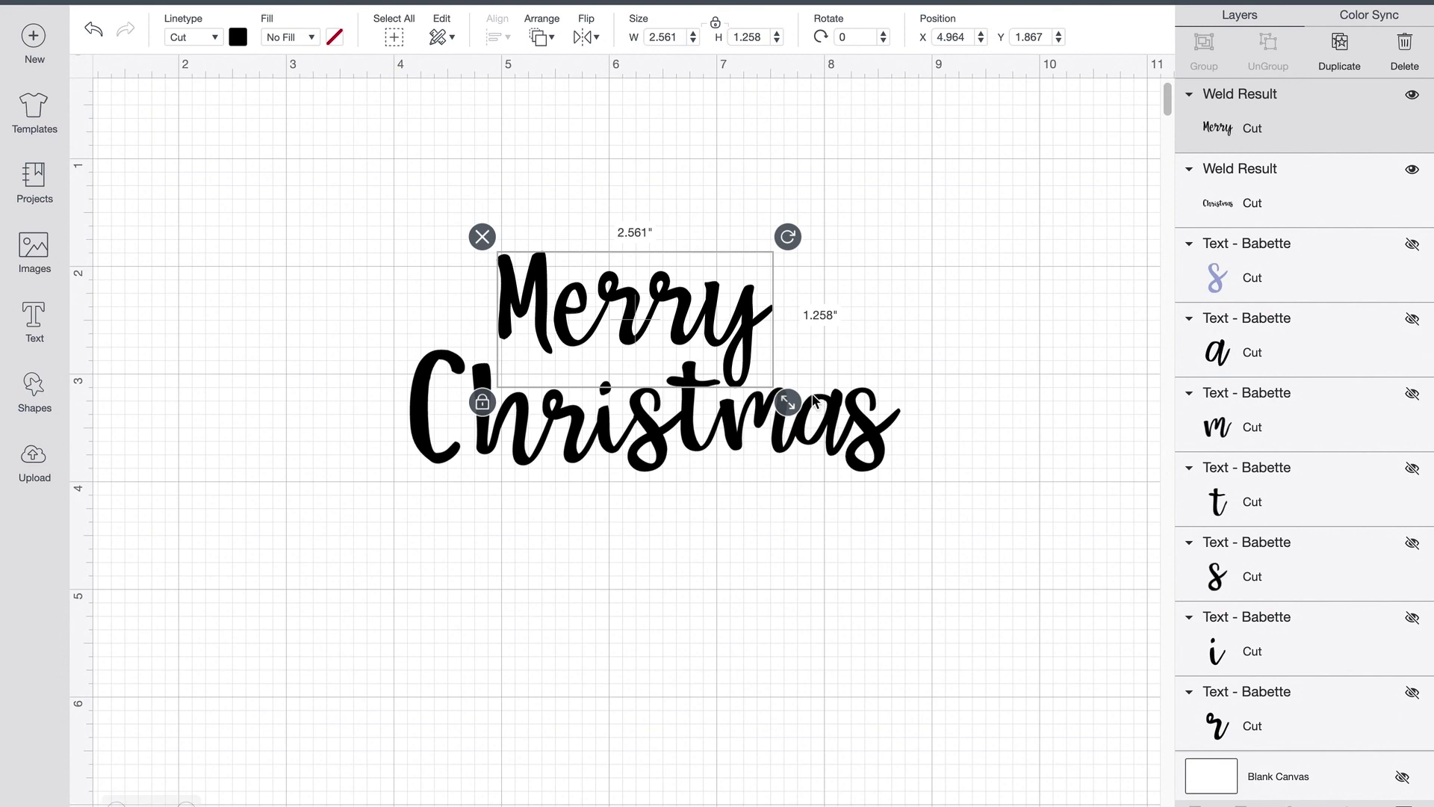
drag(635, 314, 701, 317)
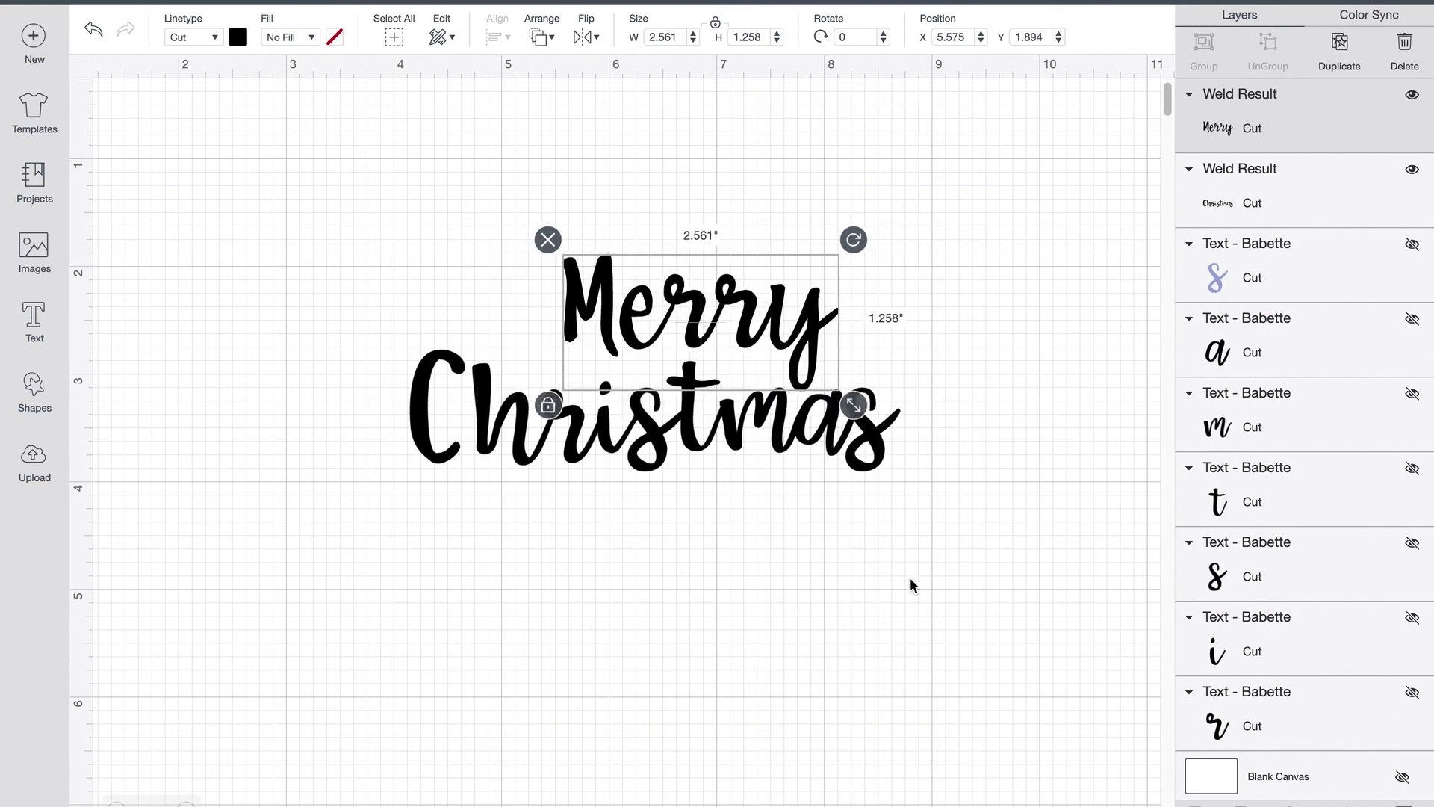